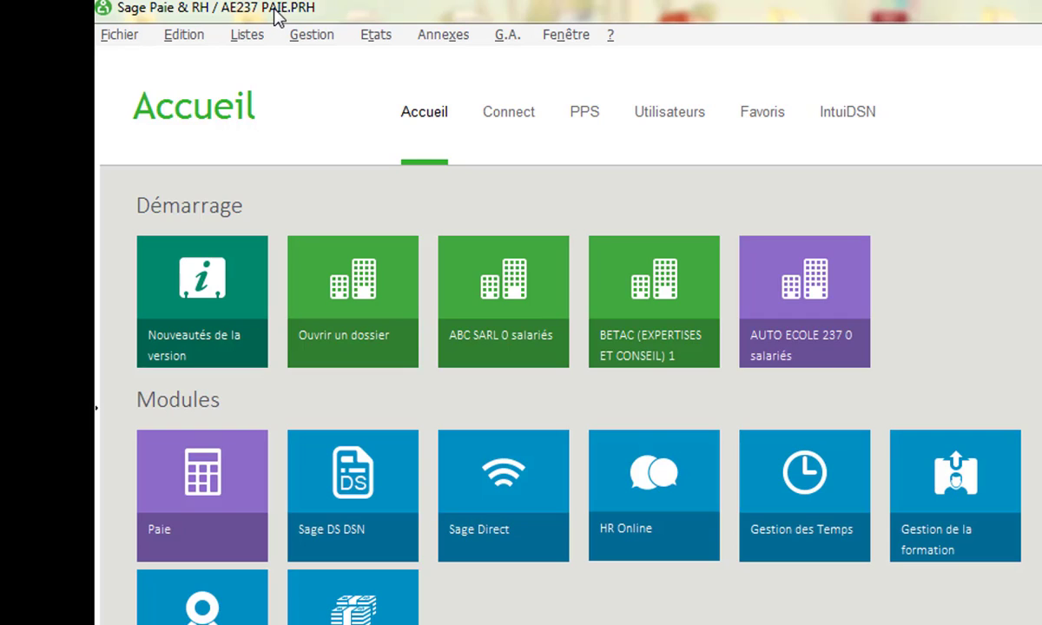
# - Choose Listes > Fiches de personnel to display the empty Liste des salariés window
pyautogui.click(239, 36)
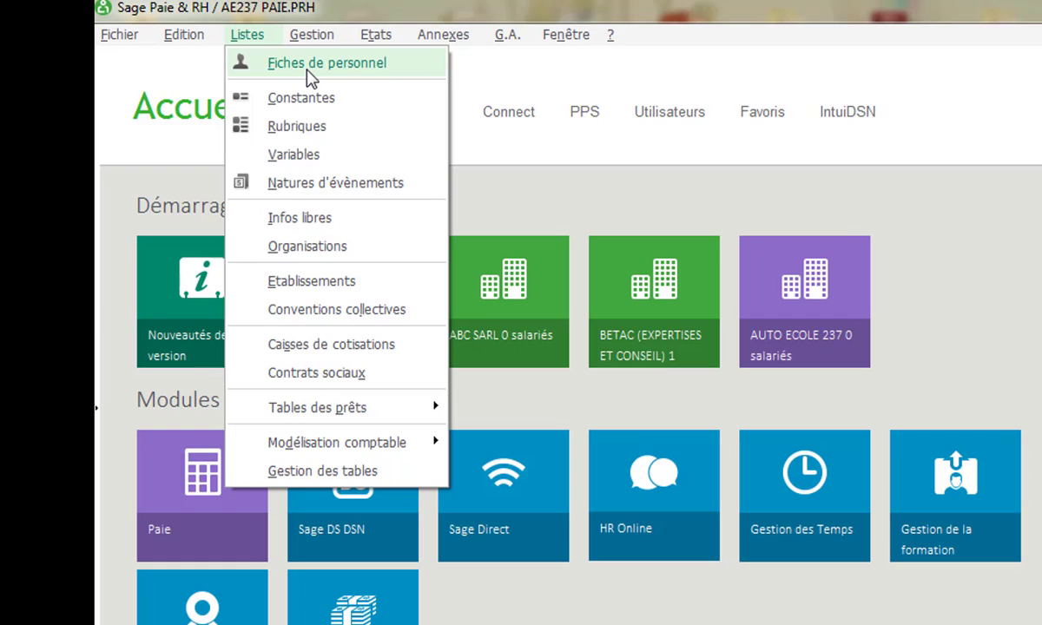
pyautogui.moveTo(113, 39)
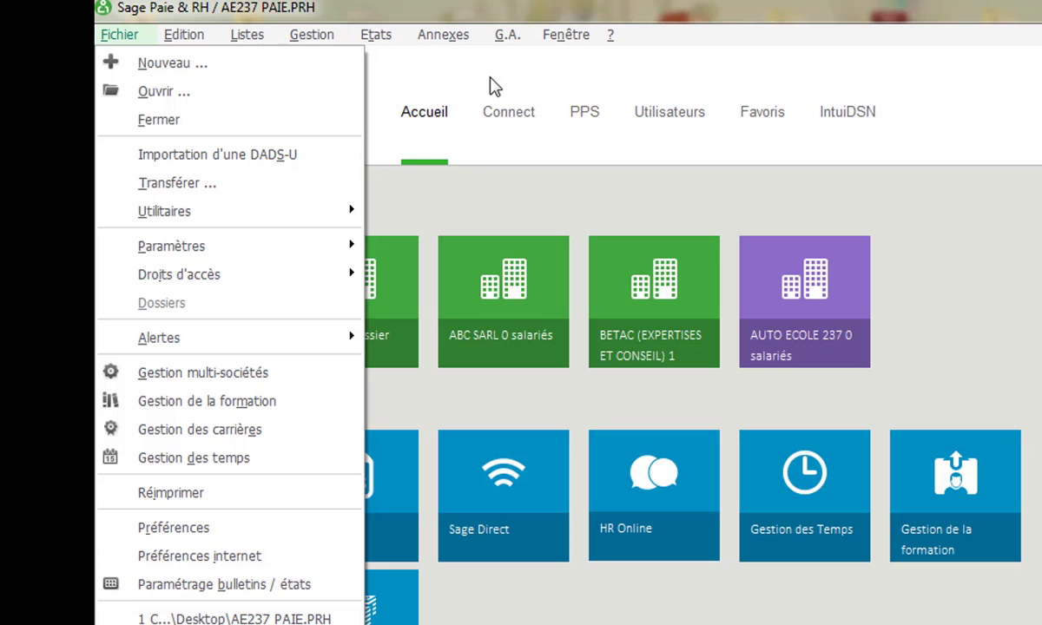
pyautogui.moveTo(204, 39)
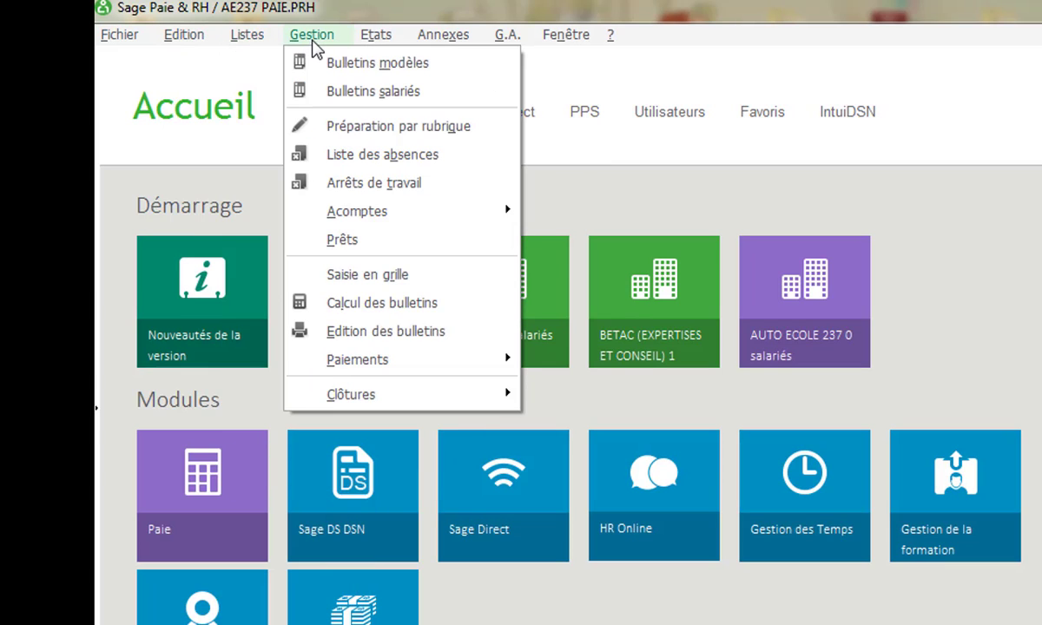
pyautogui.moveTo(379, 38)
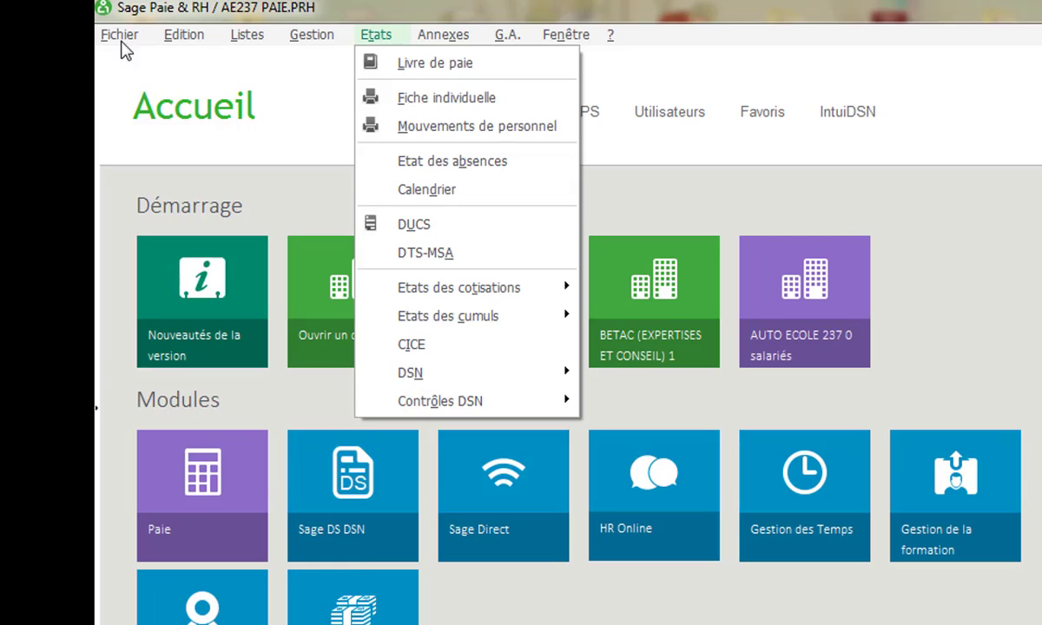
pyautogui.moveTo(244, 33)
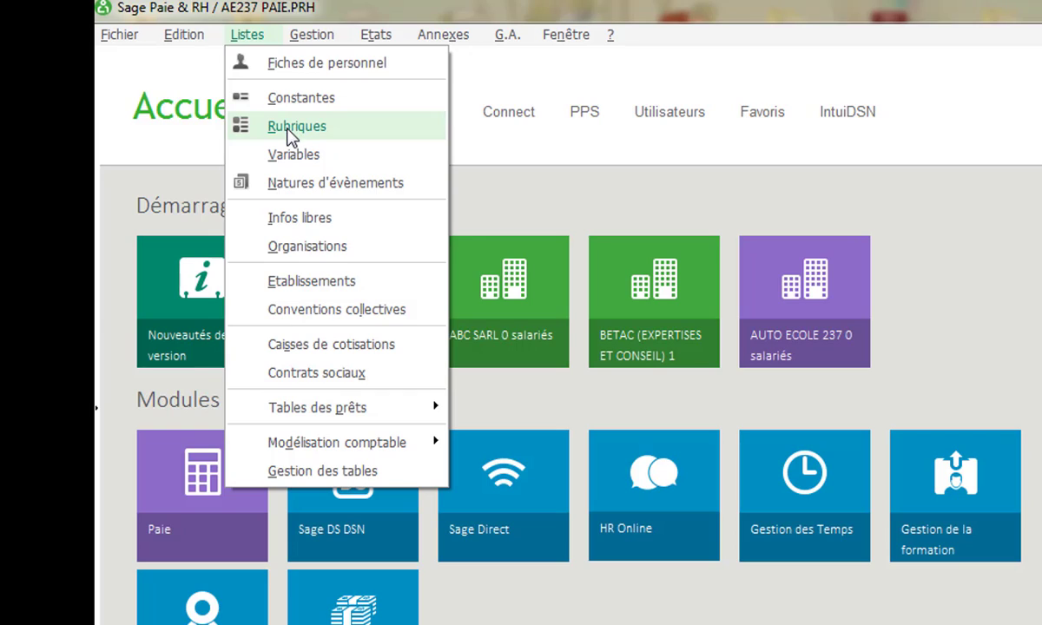
pyautogui.moveTo(314, 36)
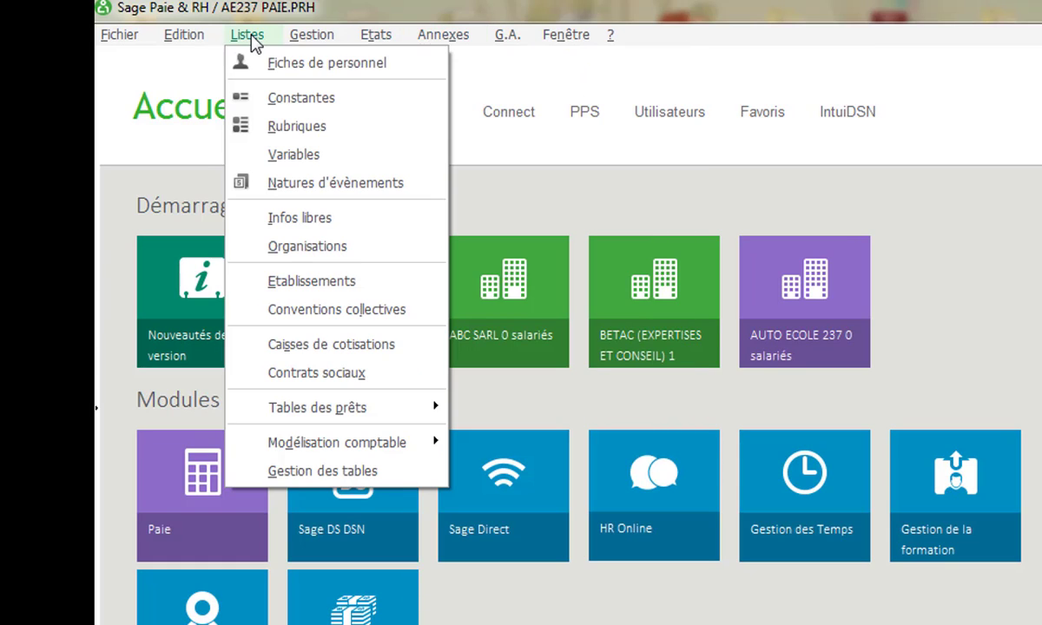
pyautogui.click(315, 64)
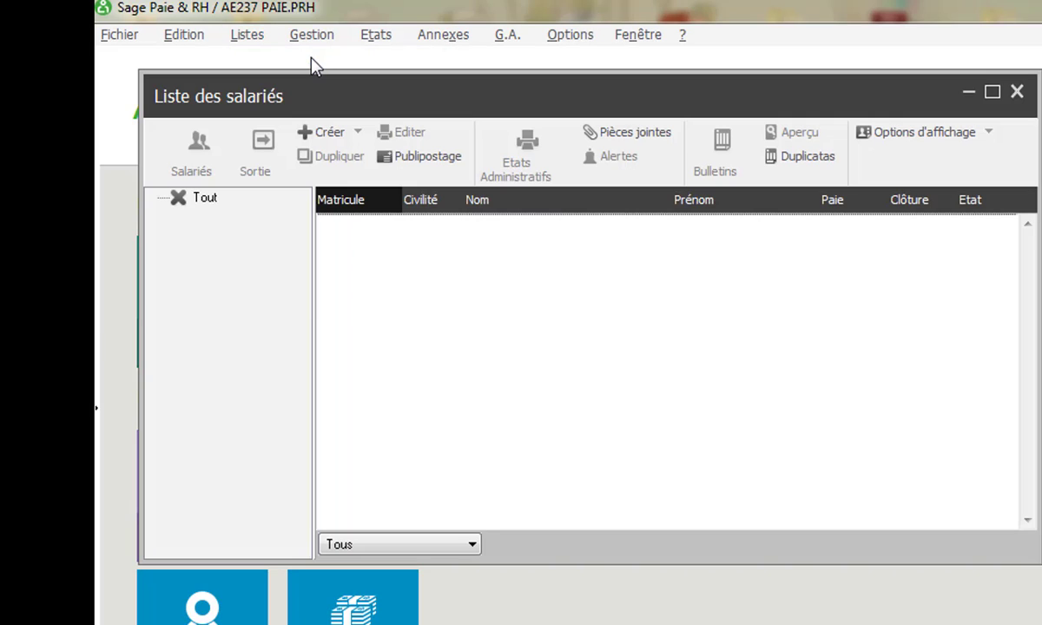
# - Use Créer from the Liste des salariés context menu to get a blank Gestion Salarié form
pyautogui.rightClick(475, 321)
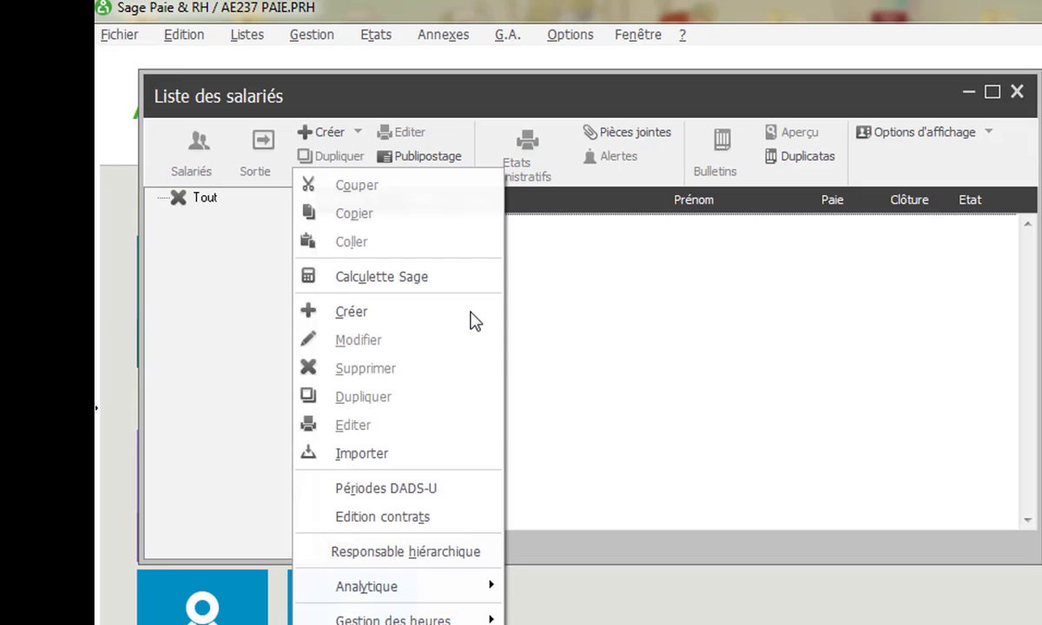
pyautogui.click(377, 311)
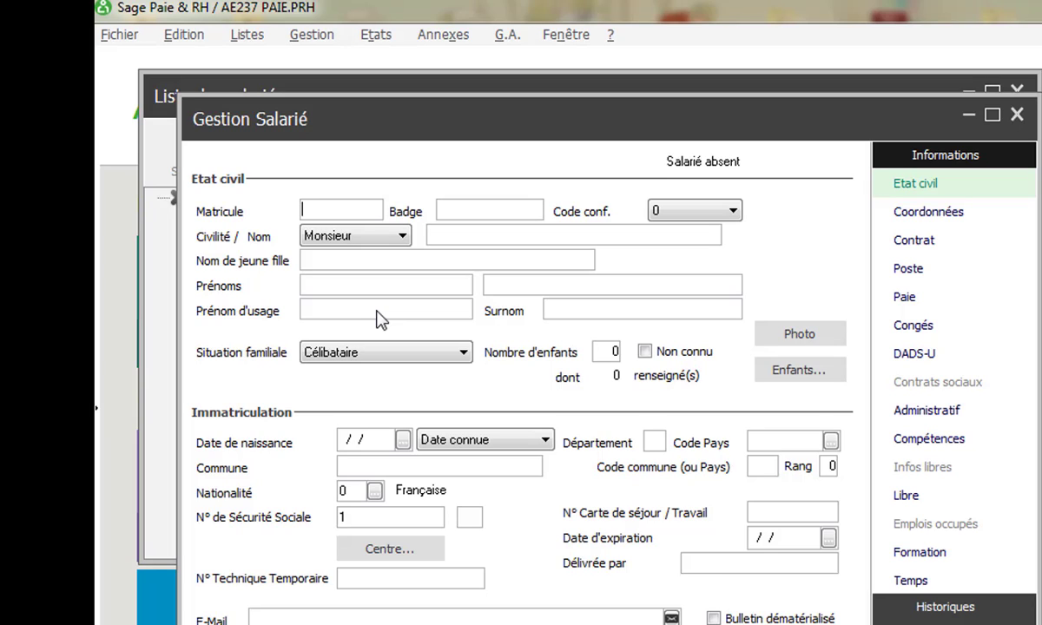
# - Enter the employee's staff number and badge, keeping the title Monsieur
pyautogui.write('67')
pyautogui.press('BackSpace')
pyautogui.press('BackSpace')
pyautogui.write('012')
pyautogui.press('Tab')
pyautogui.click(400, 237)
pyautogui.click(400, 245)
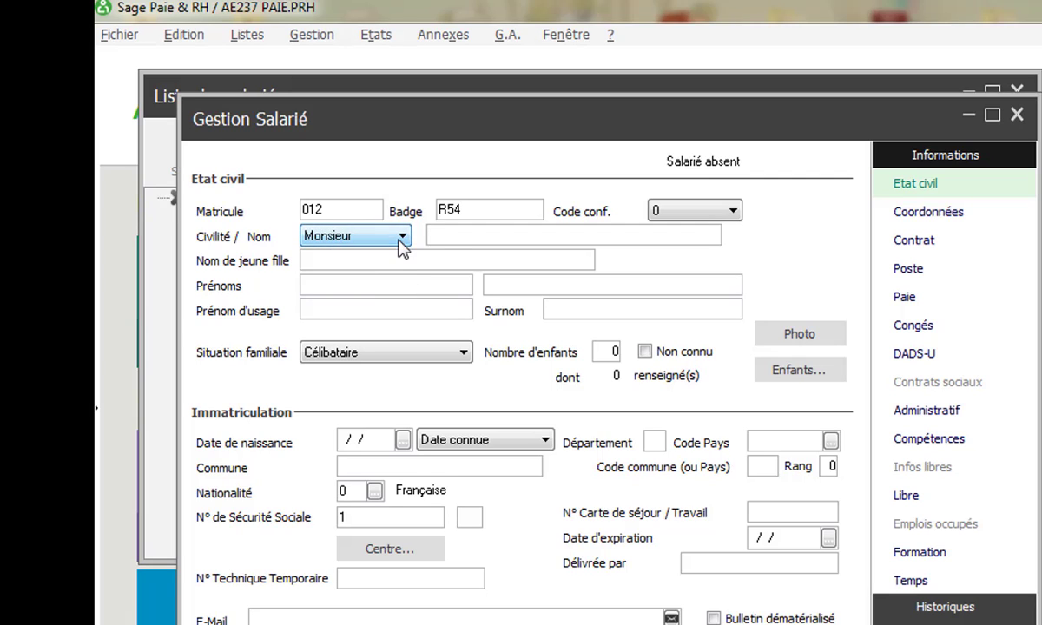
# - Enter the employee's surname and first name so the usual first name fills in
pyautogui.click(449, 234)
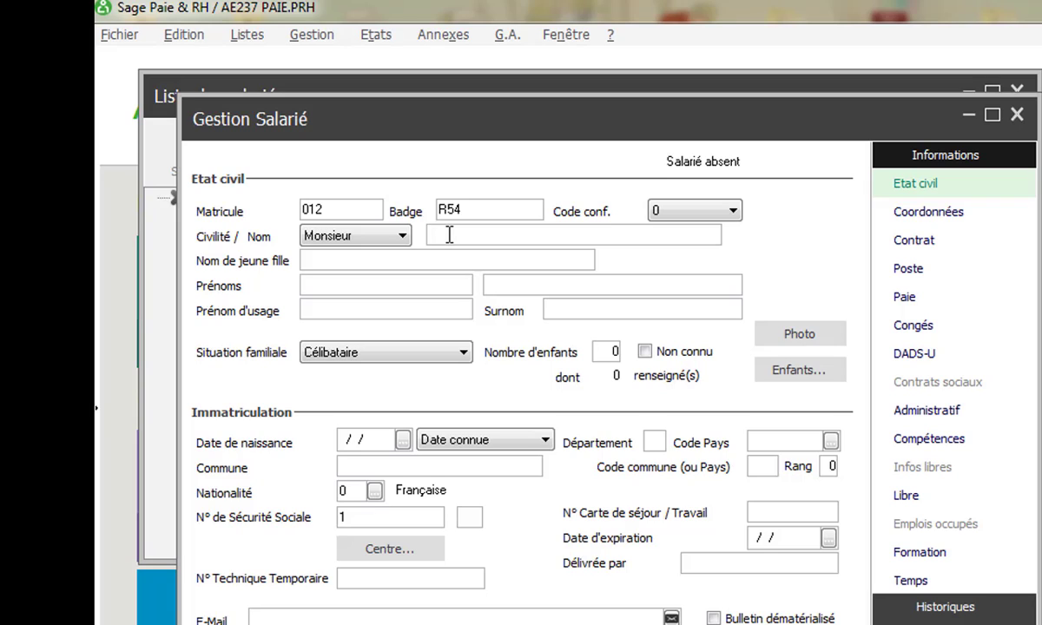
pyautogui.press('Tab')
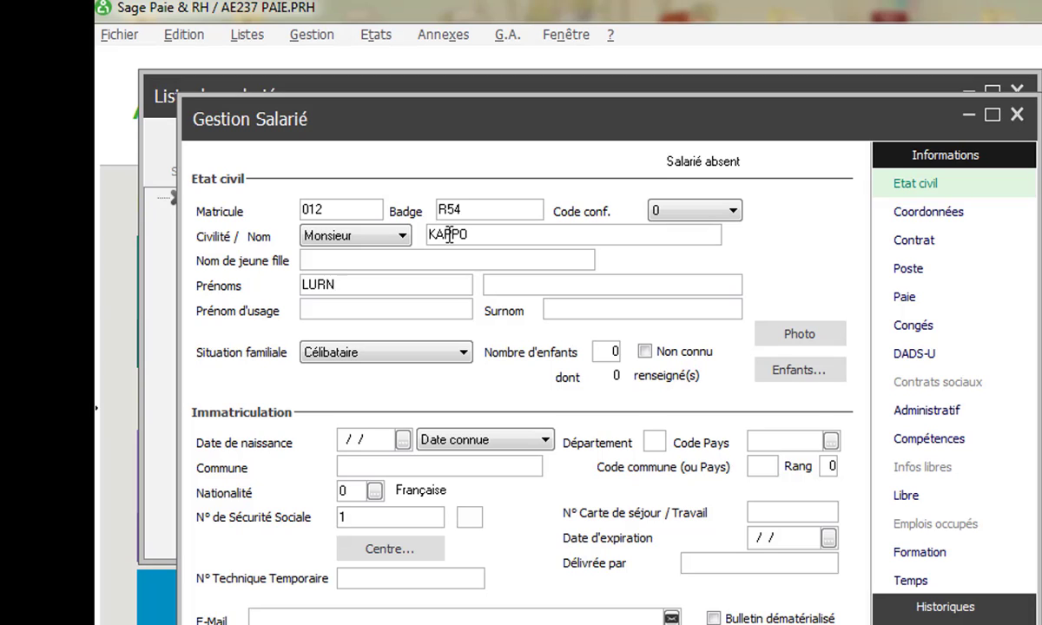
pyautogui.press('Tab')
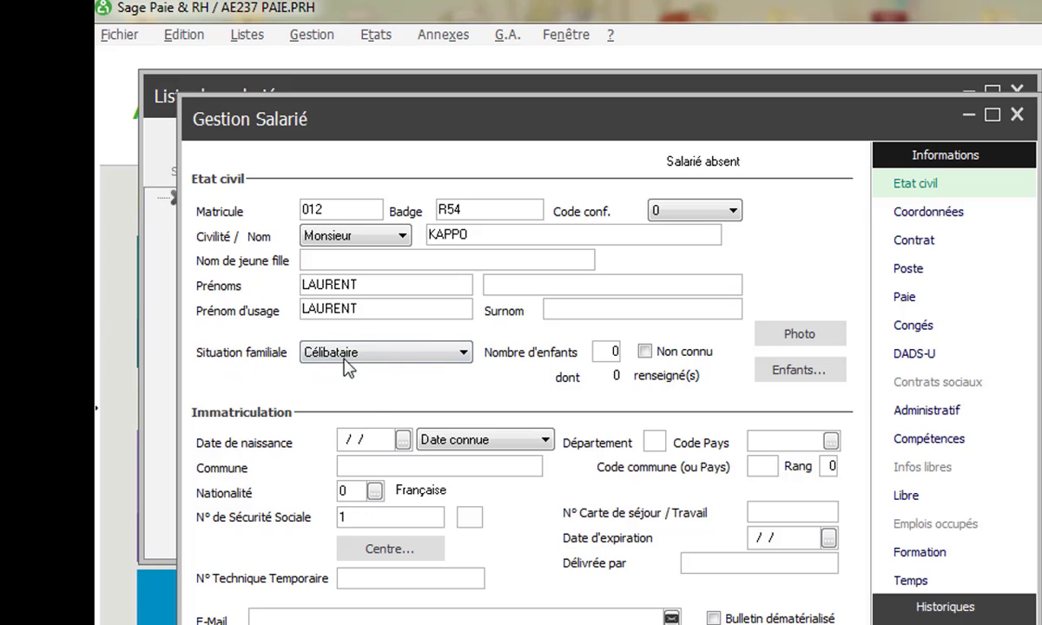
# - Keep Célibataire, set 1 child and enter the birth date 12/05/95
pyautogui.click(464, 354)
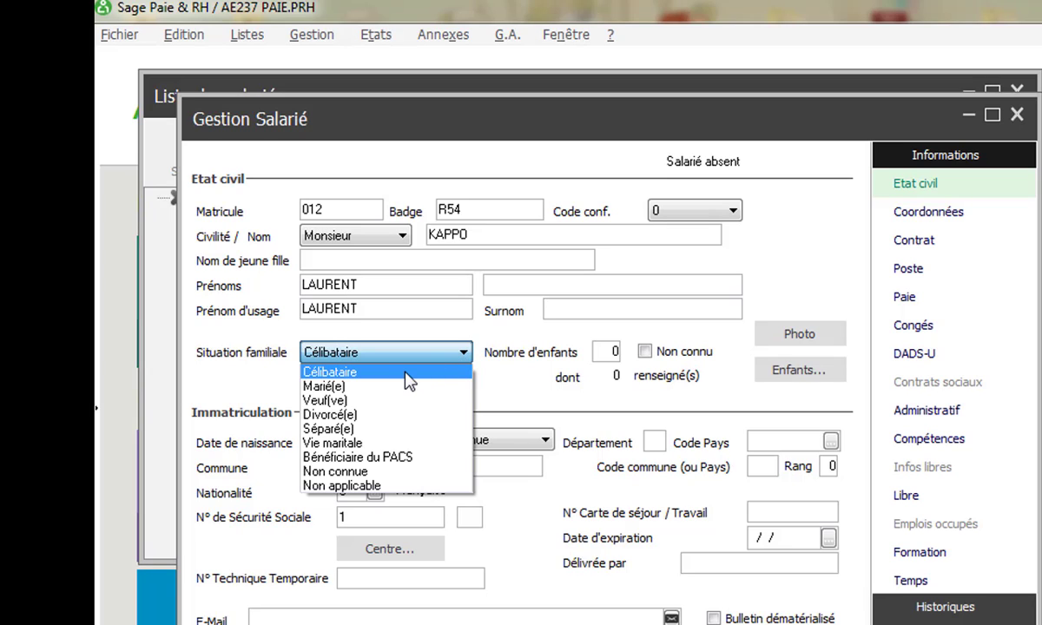
pyautogui.click(380, 352)
pyautogui.click(610, 350)
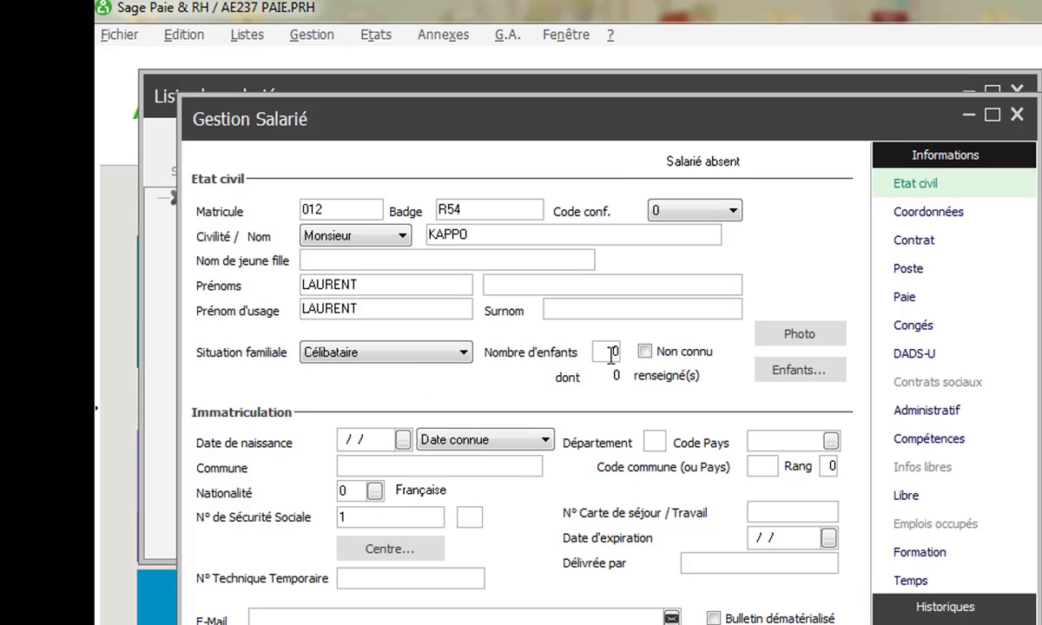
pyautogui.write('1')
pyautogui.click(350, 444)
pyautogui.write('12/05/95')
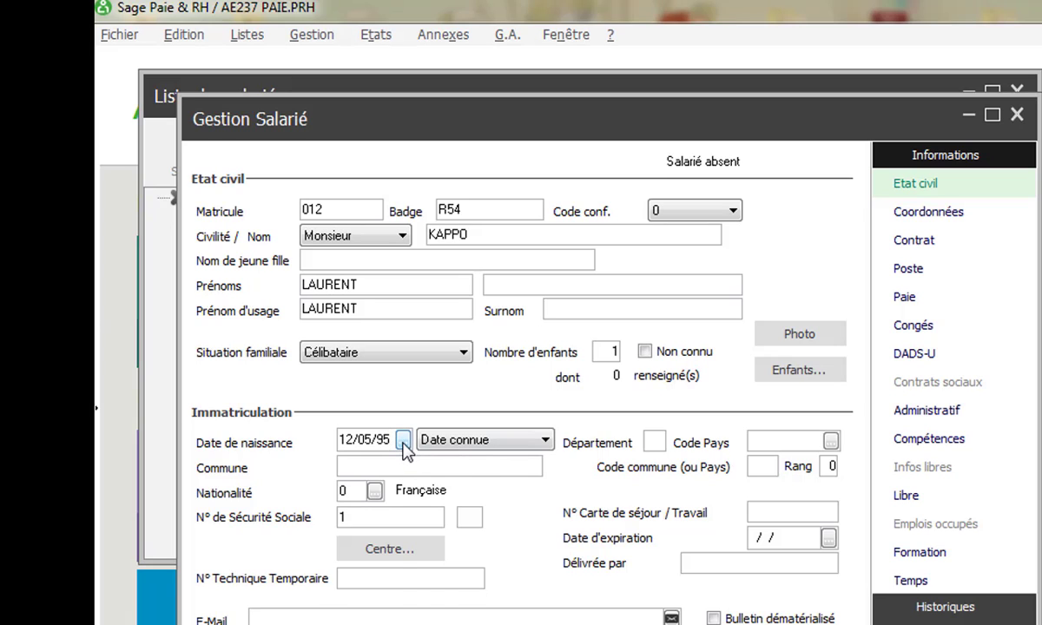
pyautogui.click(404, 440)
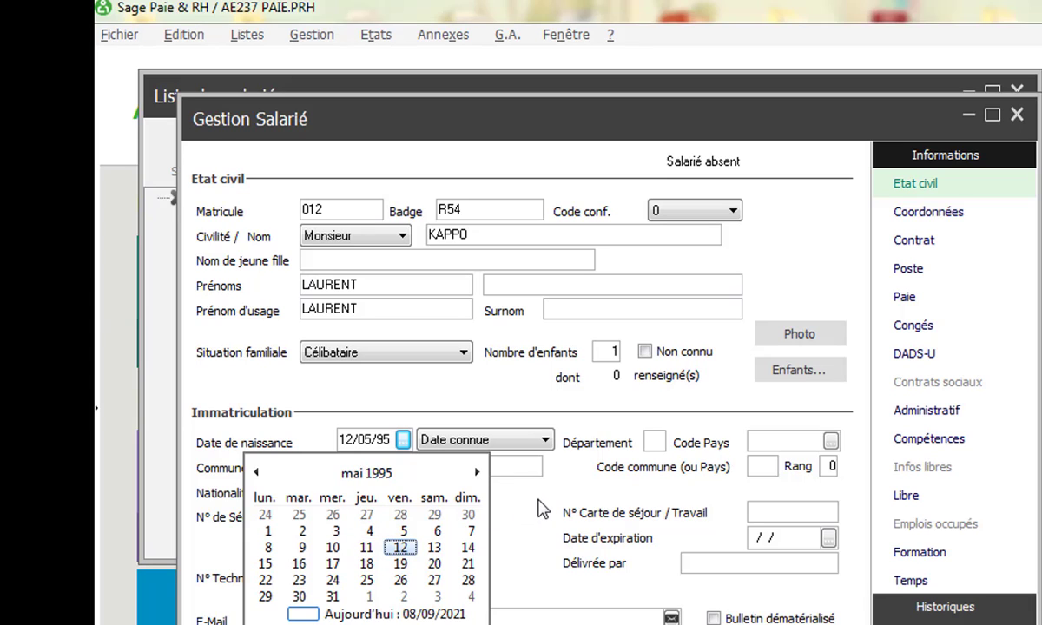
pyautogui.click(507, 413)
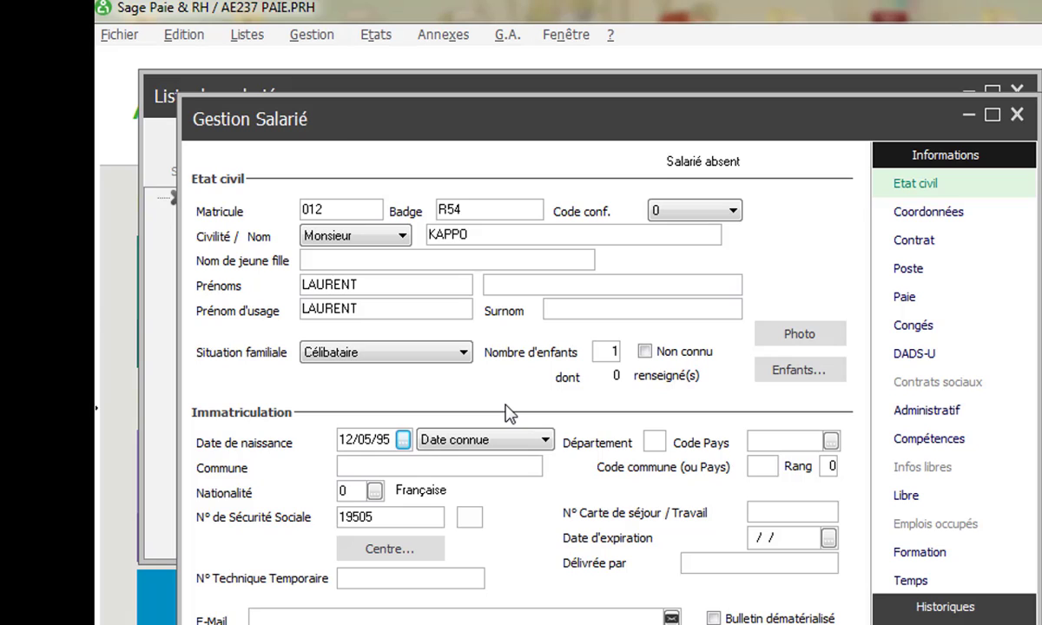
# - Start a new nationality with code 16 and label CAMEROUN
pyautogui.click(374, 491)
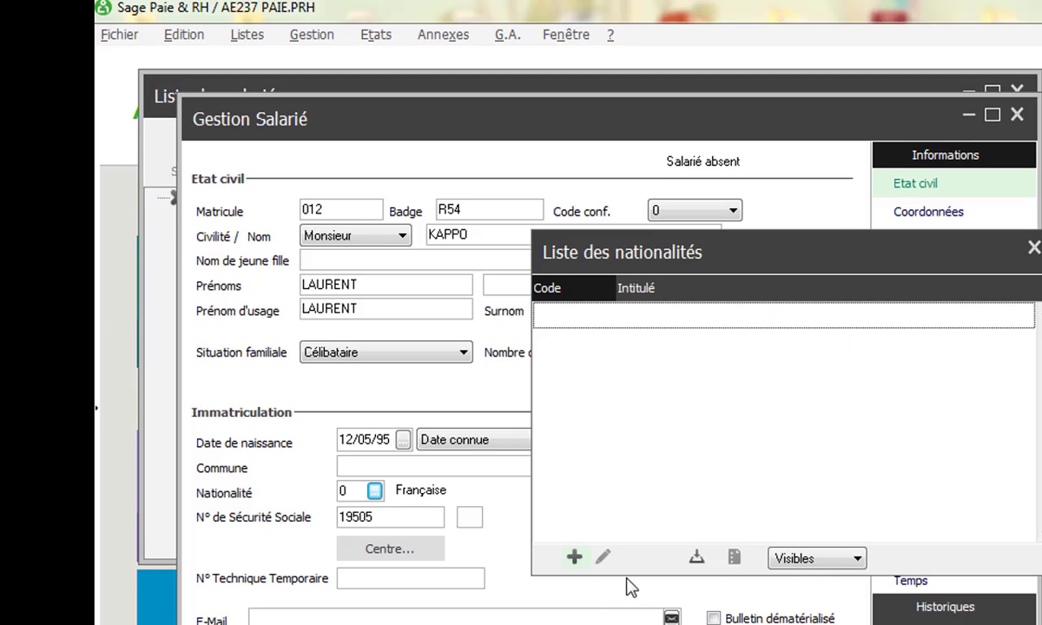
pyautogui.click(574, 558)
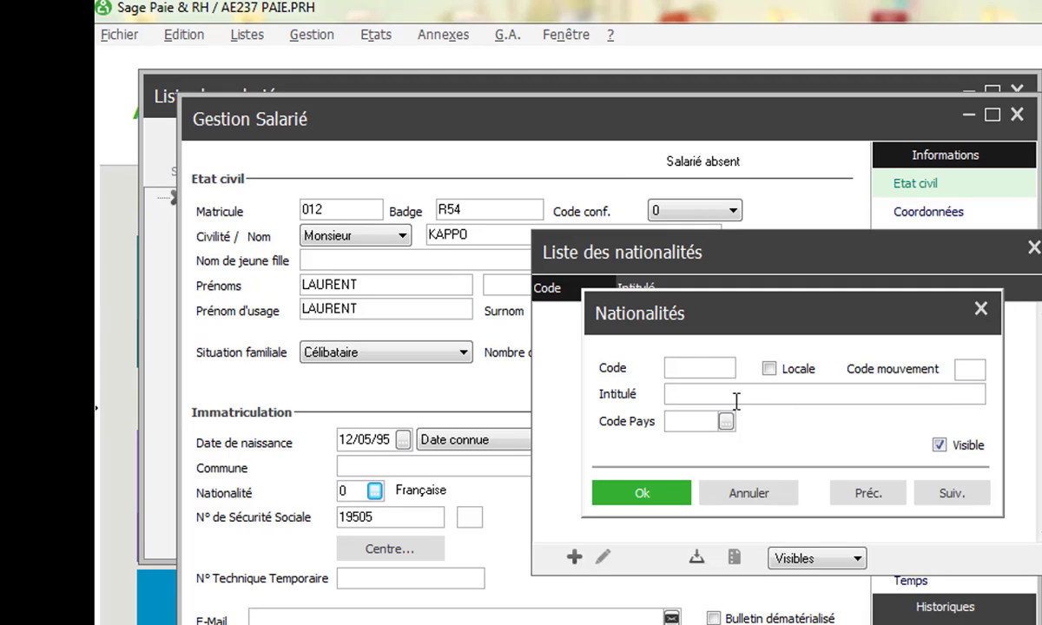
pyautogui.write('14')
pyautogui.click(692, 396)
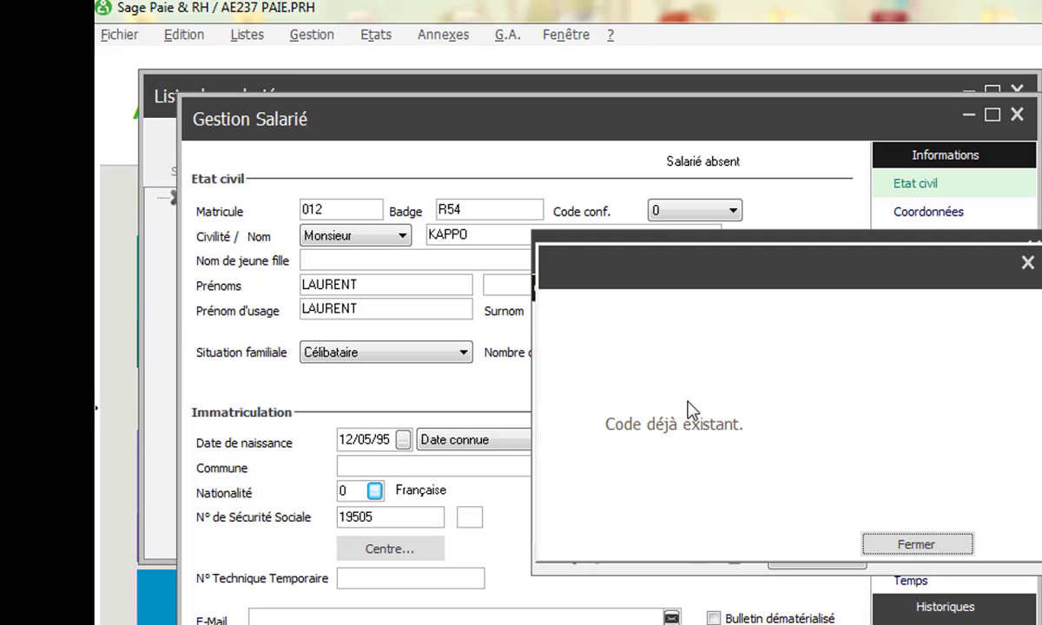
pyautogui.click(916, 544)
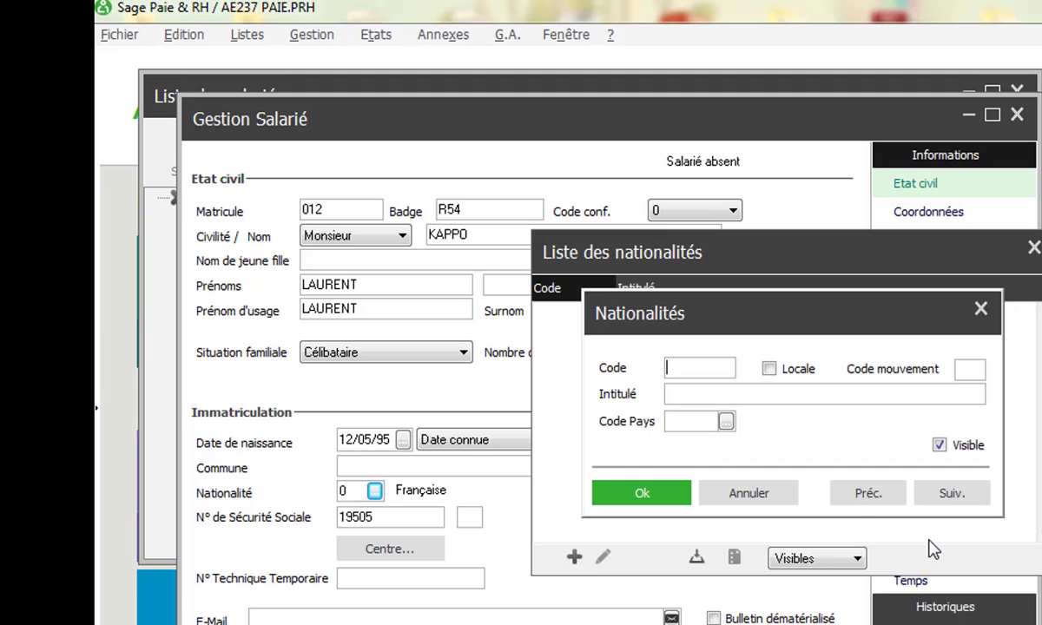
pyautogui.write('15')
pyautogui.press('BackSpace')
pyautogui.write('6')
pyautogui.click(684, 395)
pyautogui.write('CAME')
pyautogui.write('ROUN')
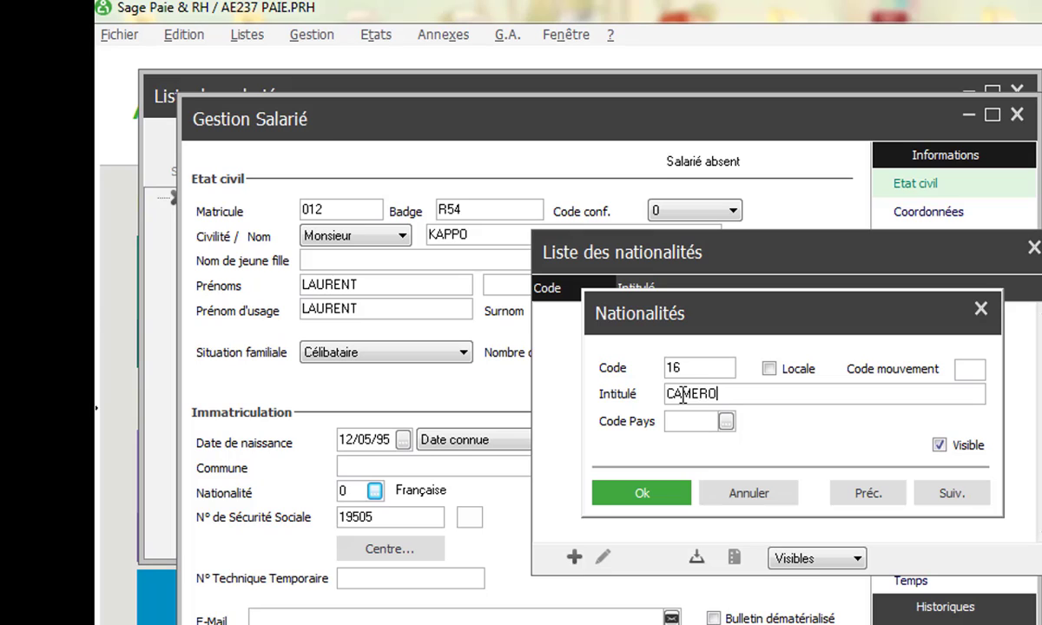
# - Link the nationality to country CAMEROUN, save it and assign 16 CAMEROUN to the employee
pyautogui.click(724, 422)
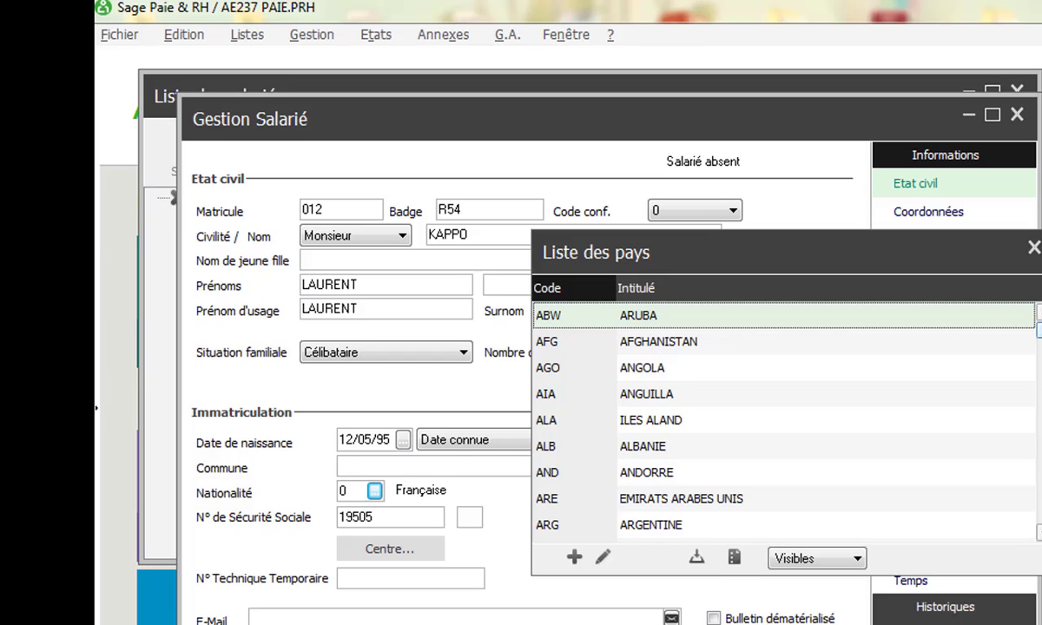
pyautogui.scroll(-11, 786, 420)
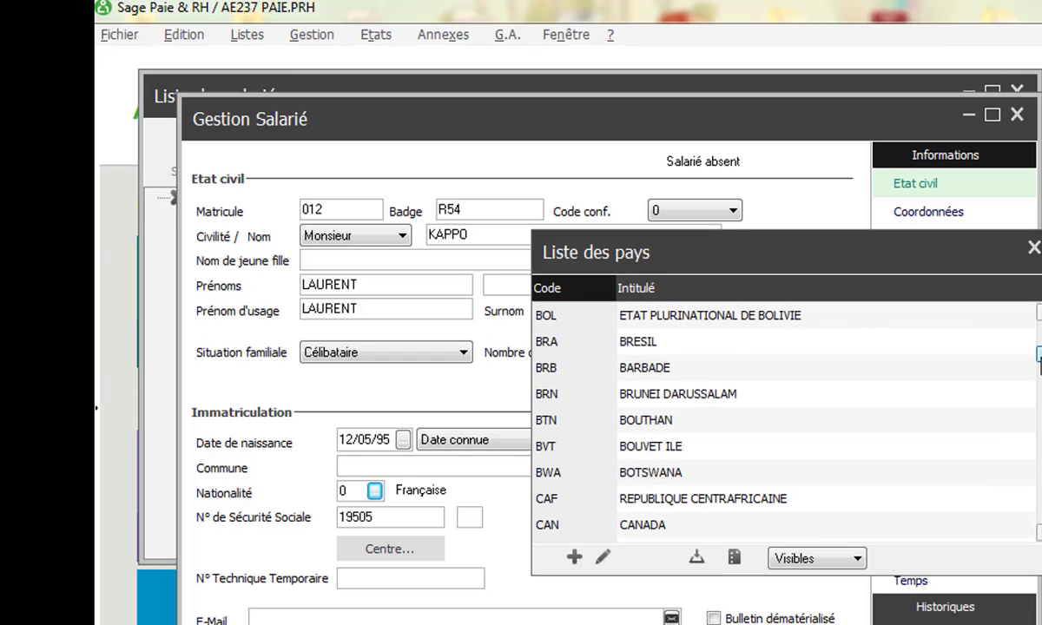
pyautogui.moveTo(1039, 356); pyautogui.dragTo(1039, 362)
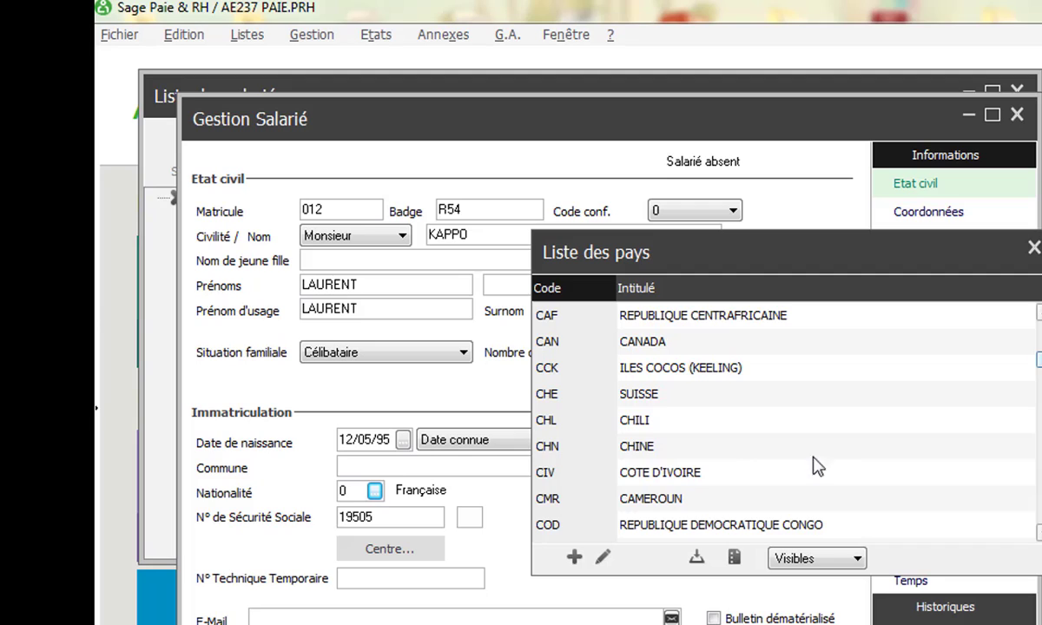
pyautogui.doubleClick(667, 498)
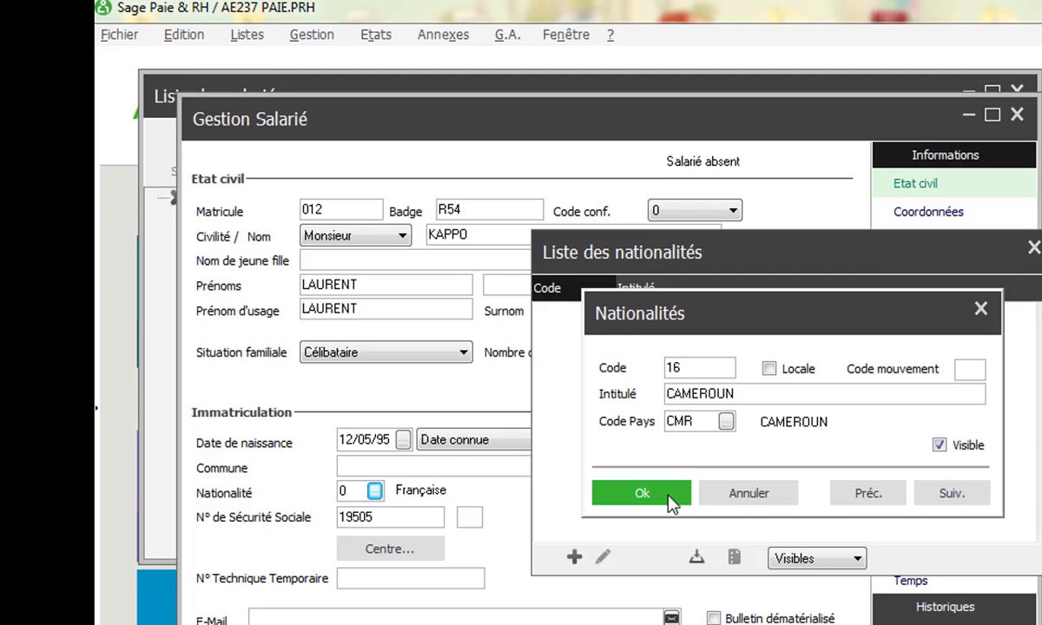
pyautogui.click(640, 495)
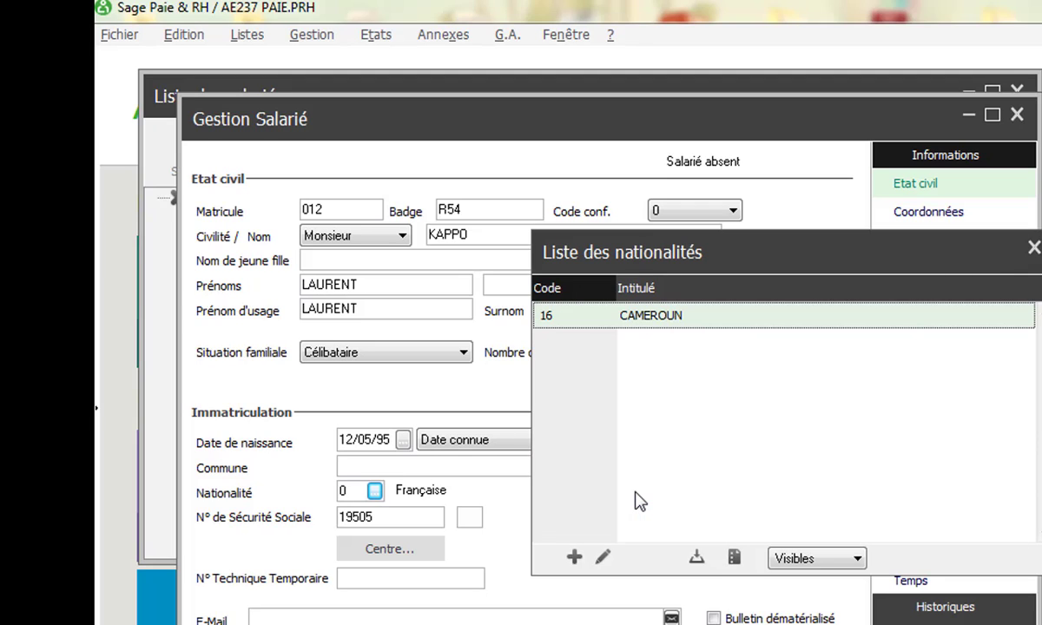
pyautogui.doubleClick(717, 320)
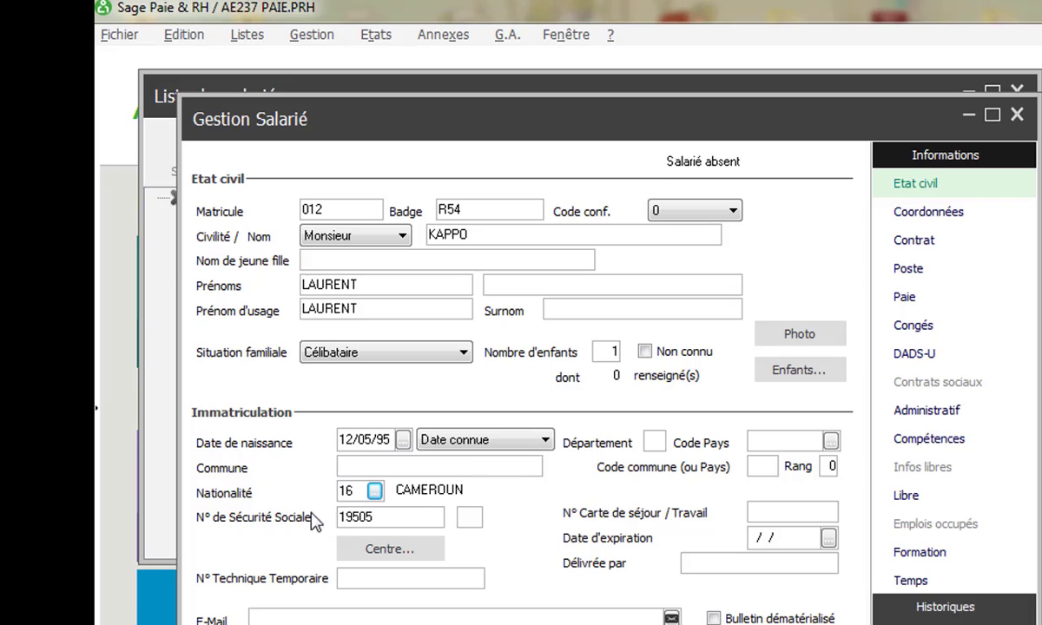
# - Enter the employee's social security number and its key
pyautogui.click(388, 521)
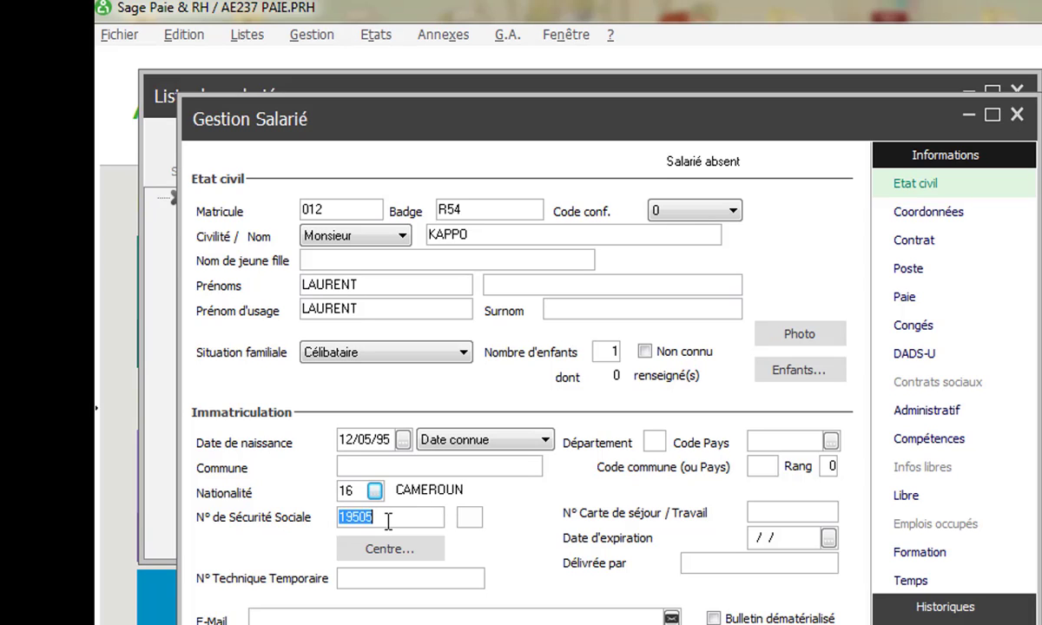
pyautogui.click(474, 514)
pyautogui.write('1')
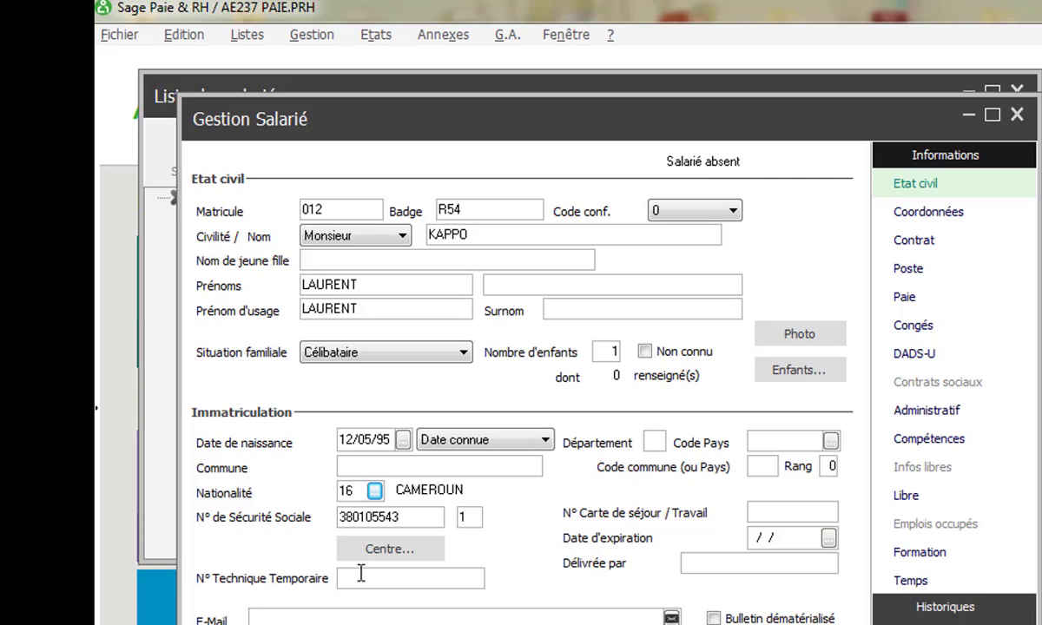
# - Fill in the employee's e-mail address and go to the Coordonnées page
pyautogui.click(300, 618)
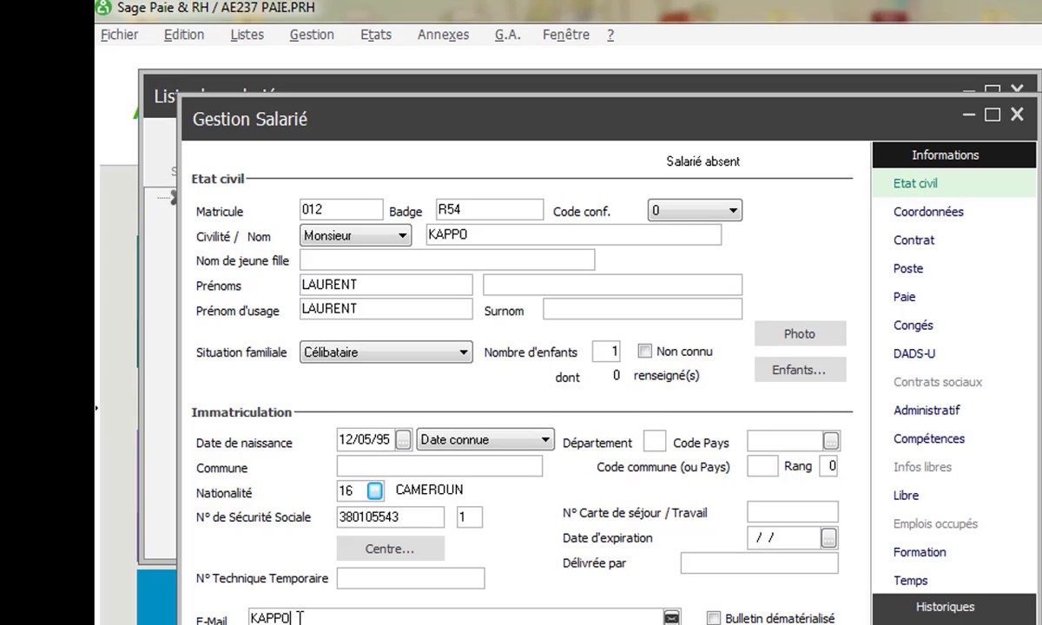
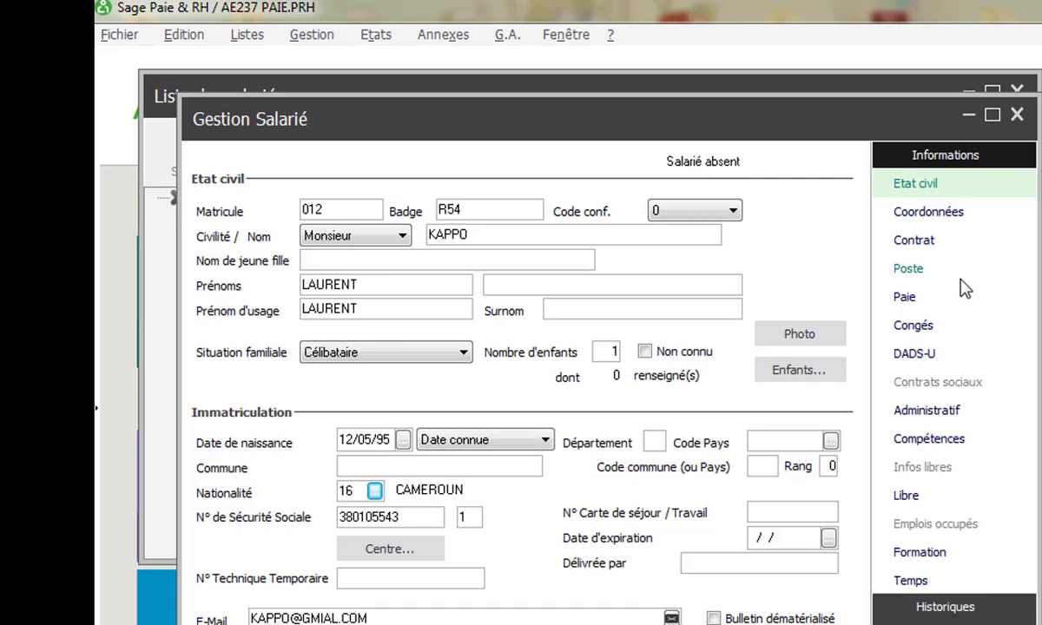
pyautogui.click(928, 215)
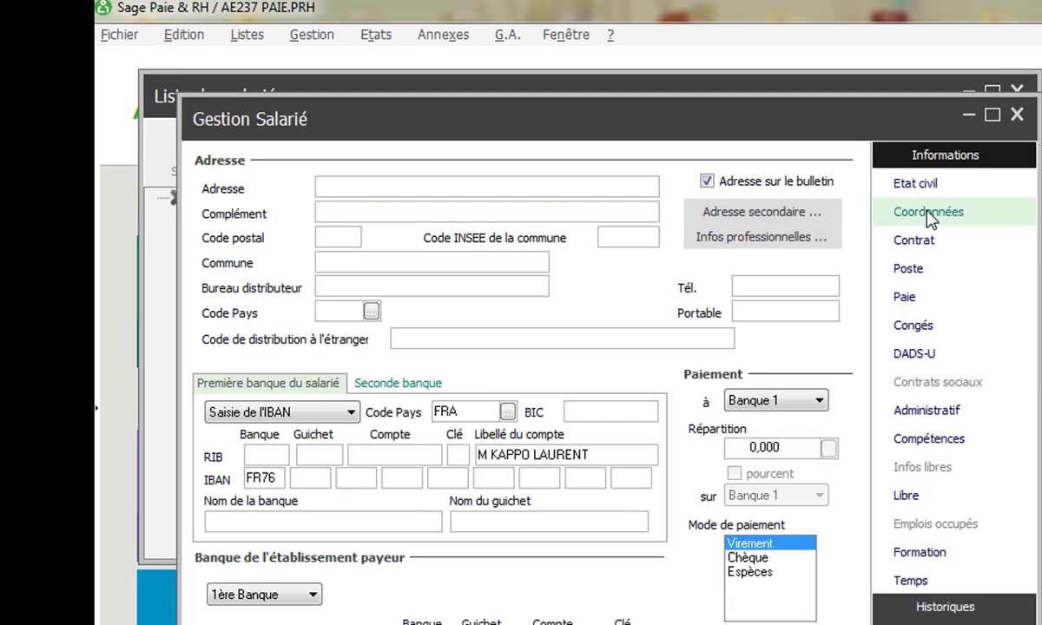
# - Enter the employee's street address, address complement and postal code
pyautogui.click(375, 184)
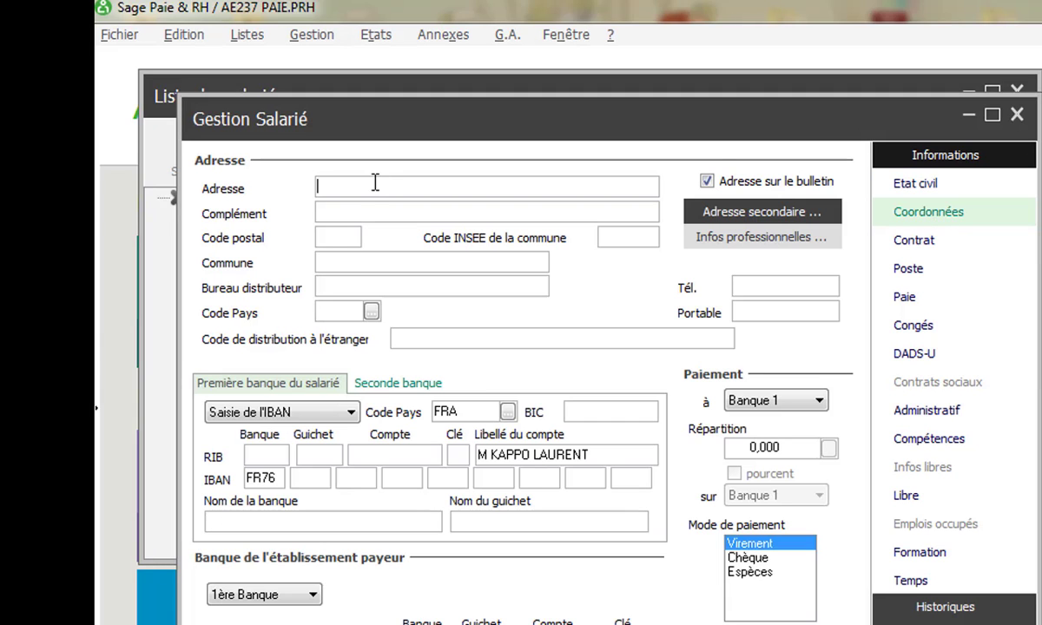
pyautogui.write('A')
pyautogui.click(330, 212)
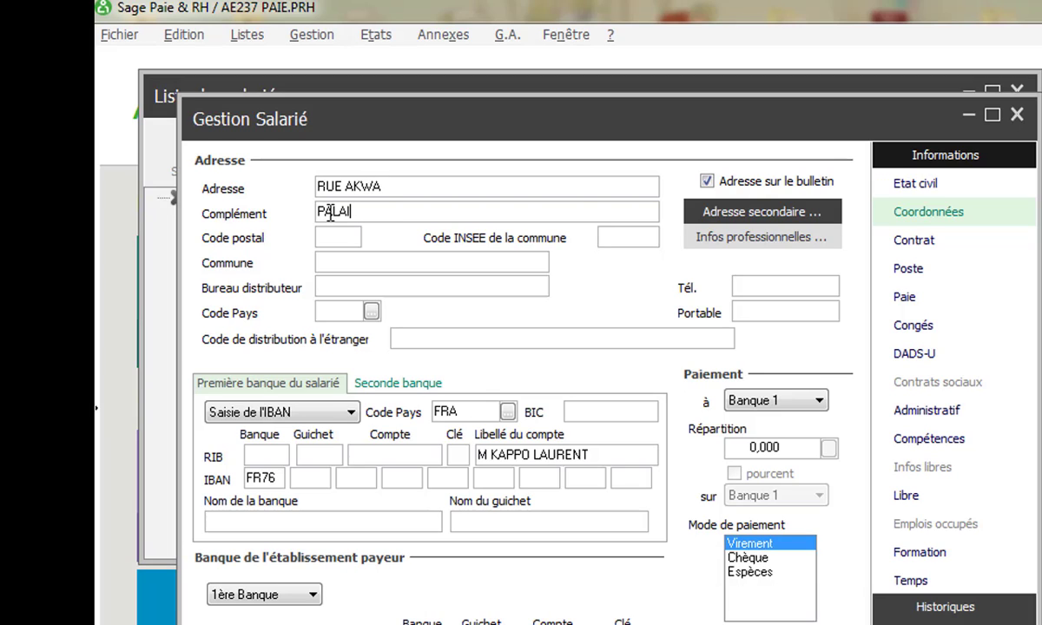
pyautogui.click(344, 236)
pyautogui.write('1232')
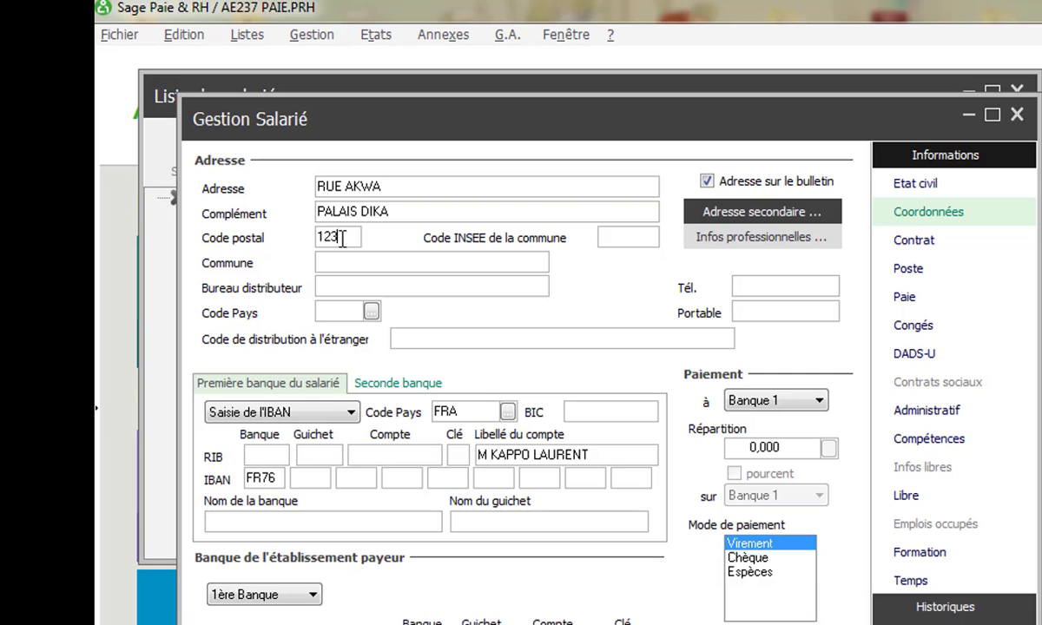
# - Enter the employee's town and country code CMR, then bring up the country list
pyautogui.click(339, 263)
pyautogui.write('DOULA')
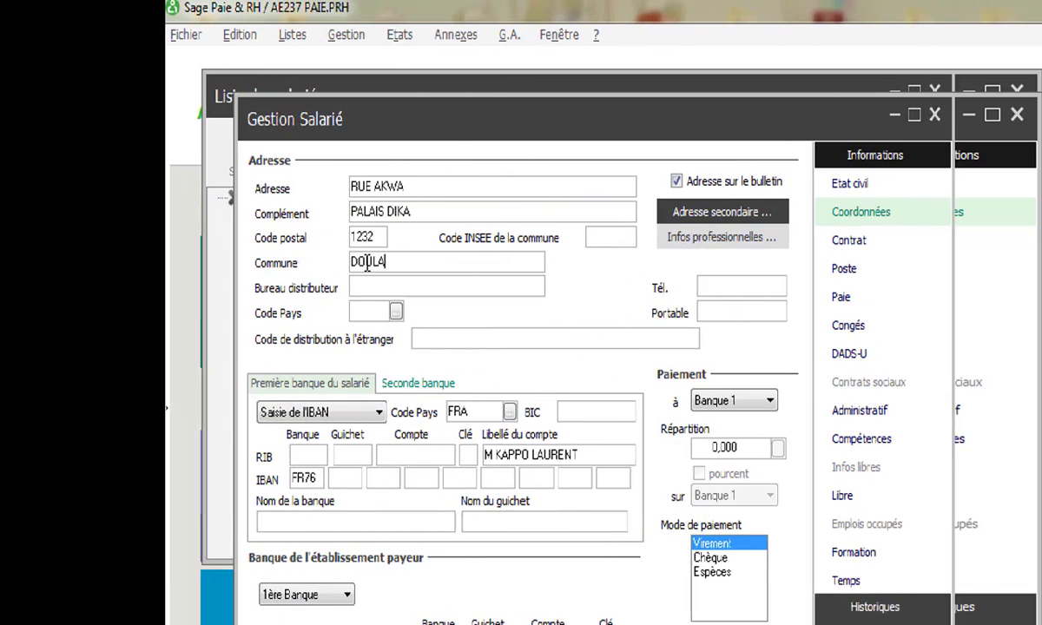
pyautogui.press('BackSpace')
pyautogui.press('BackSpace')
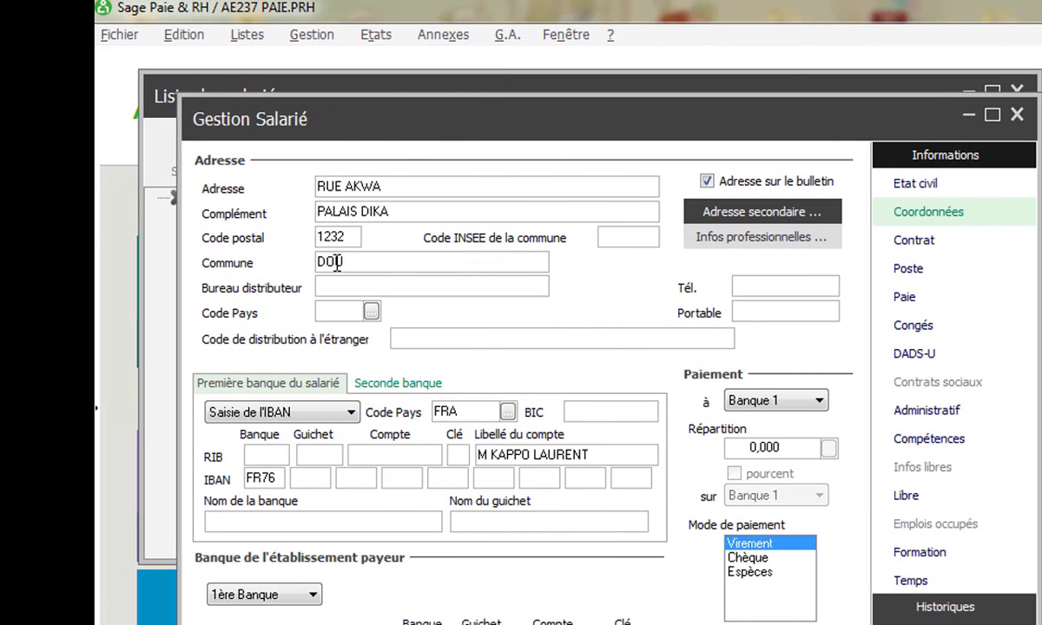
pyautogui.write('ALA2')
pyautogui.click(340, 311)
pyautogui.write('CMR')
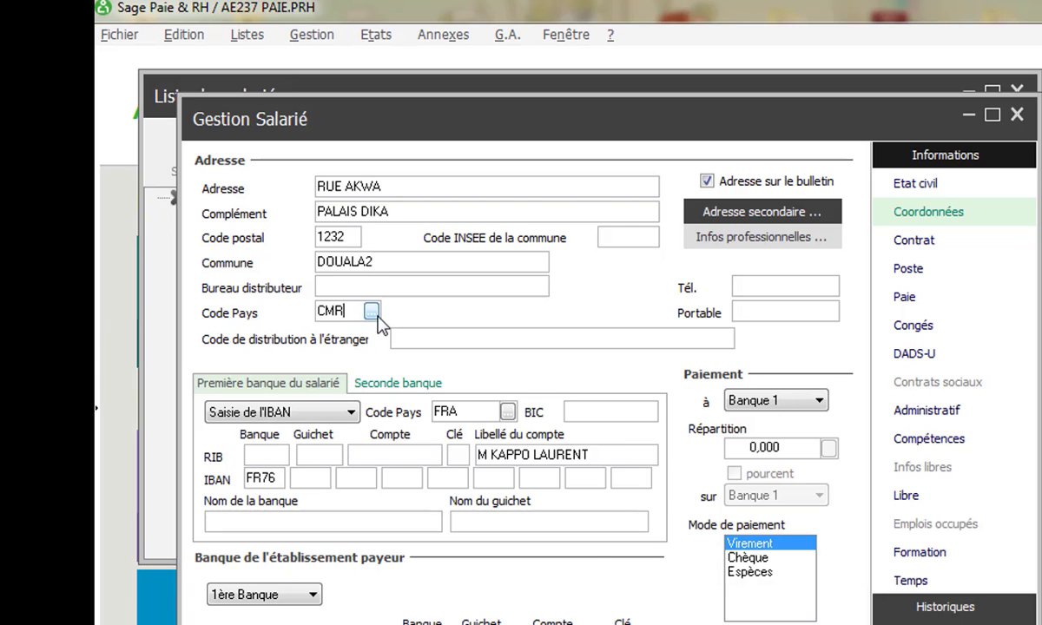
pyautogui.click(372, 312)
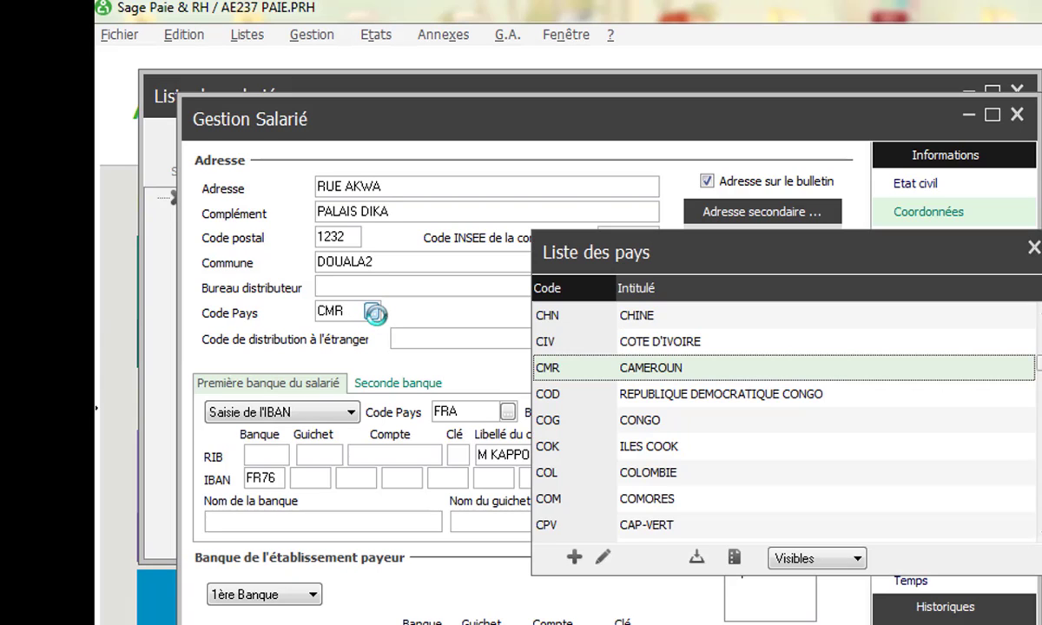
# - Pick CAMEROUN as the country and begin the phone number with the 237 prefix
pyautogui.doubleClick(651, 368)
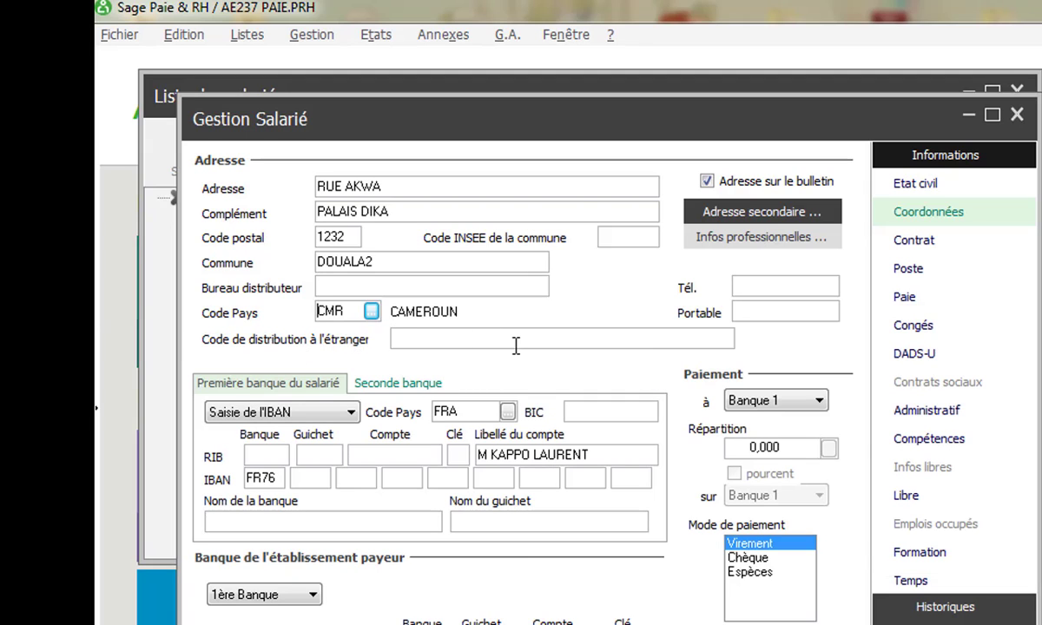
pyautogui.click(739, 285)
pyautogui.write('56')
pyautogui.press('BackSpace')
pyautogui.press('BackSpace')
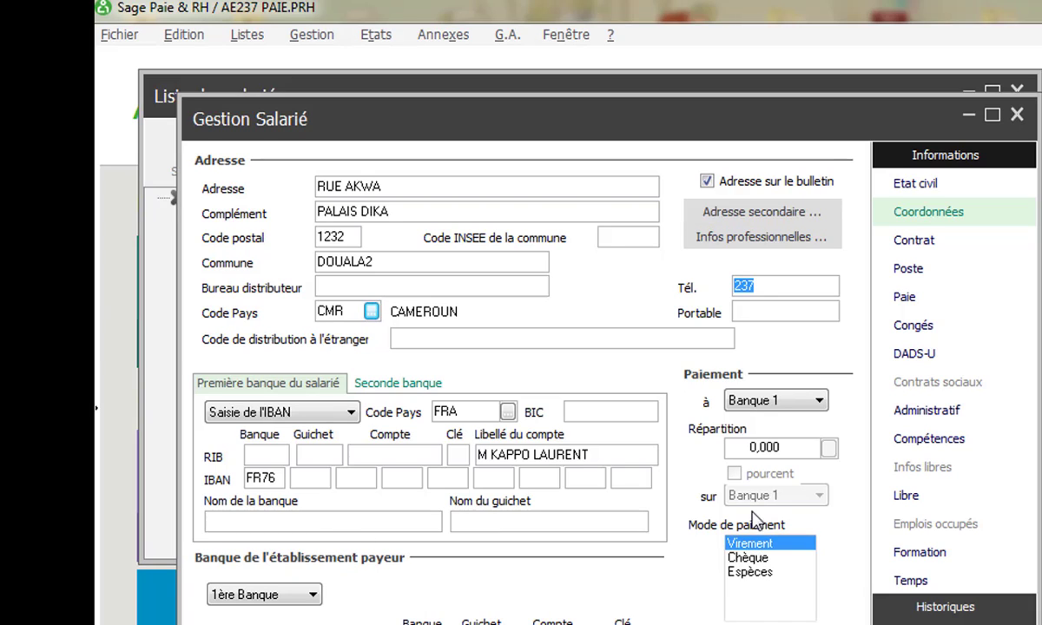
# - Set the payment method to Chèque and the bank name to SGBC
pyautogui.click(752, 558)
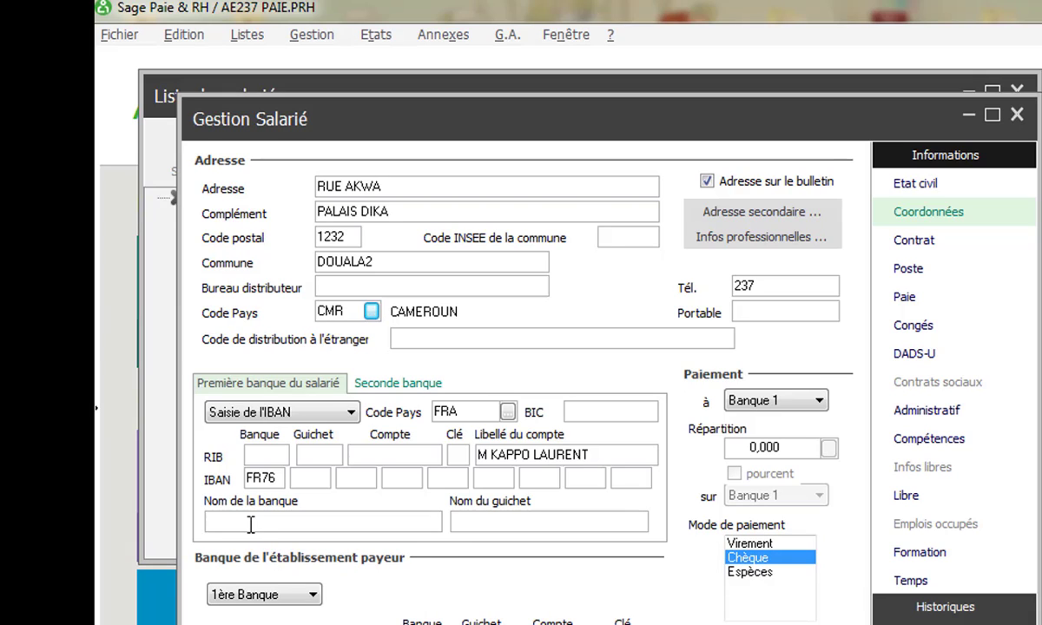
pyautogui.click(250, 524)
pyautogui.write('S')
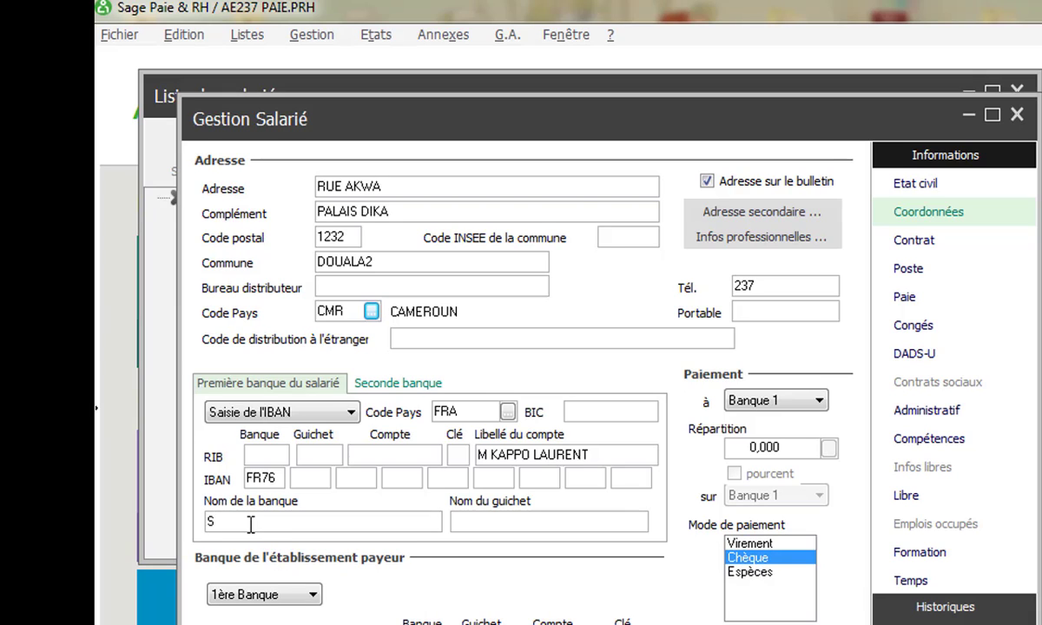
pyautogui.write('GBC')
pyautogui.click(466, 522)
pyautogui.press('Tab')
# - Complete the employee's phone number, keep 1ère Banque as paying bank, and open Contrat
pyautogui.click(768, 289)
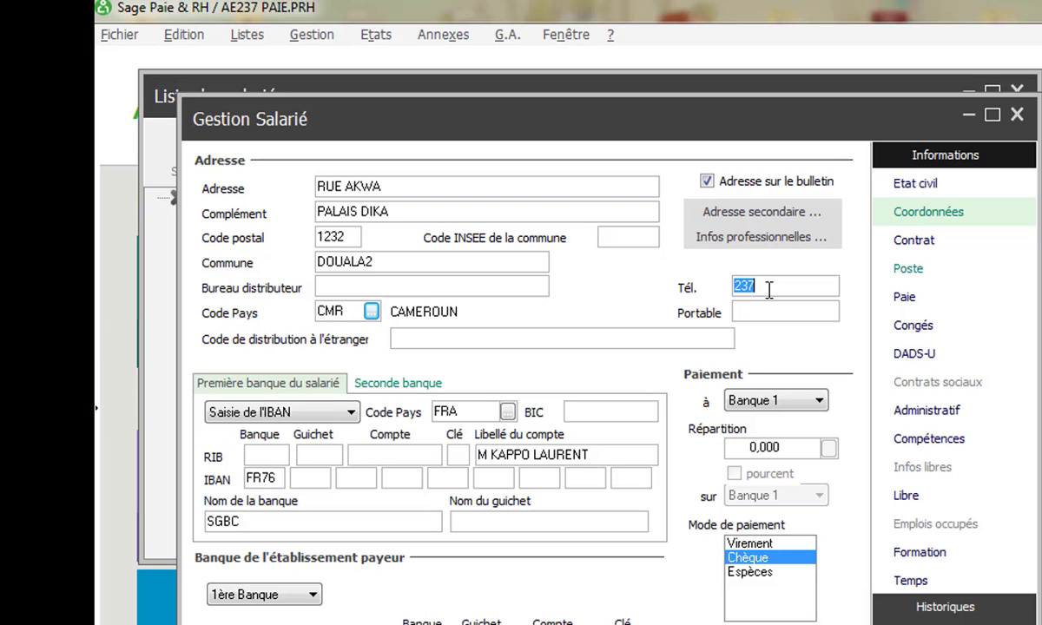
pyautogui.click(768, 290)
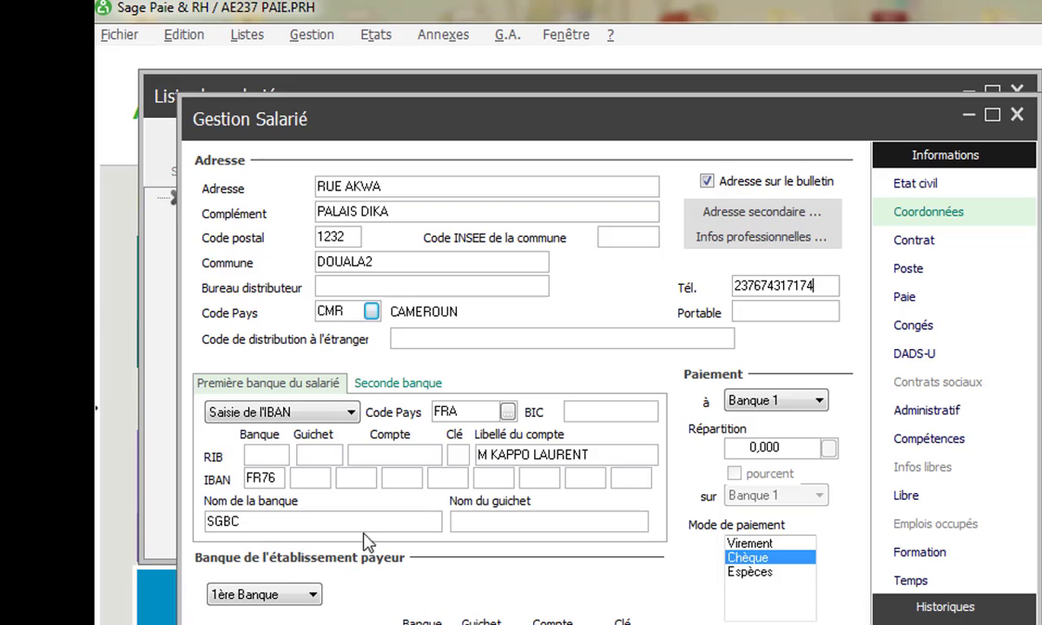
pyautogui.click(313, 595)
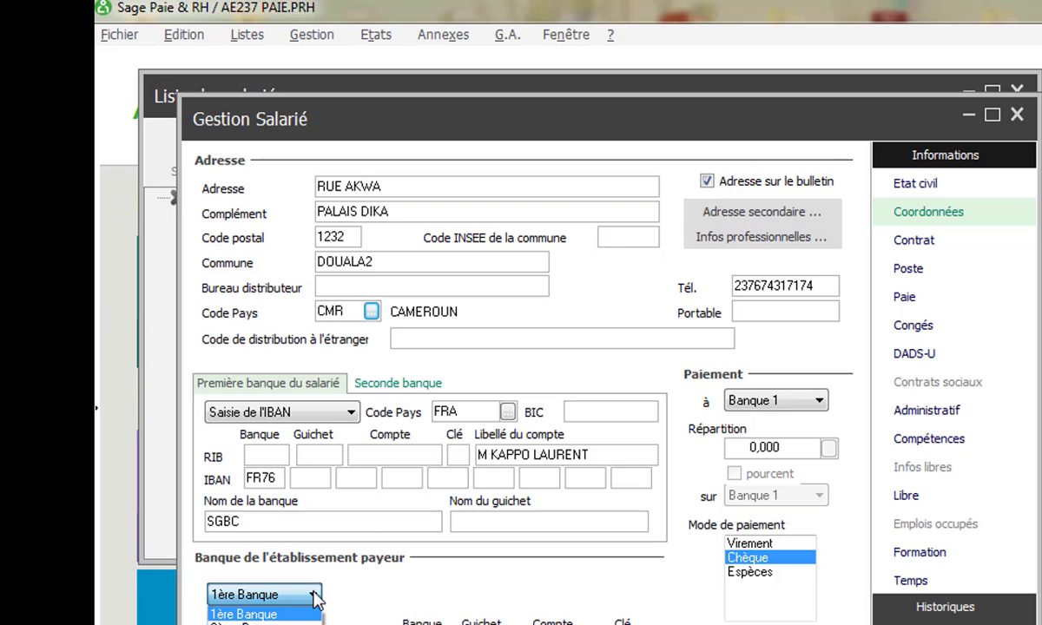
pyautogui.click(314, 598)
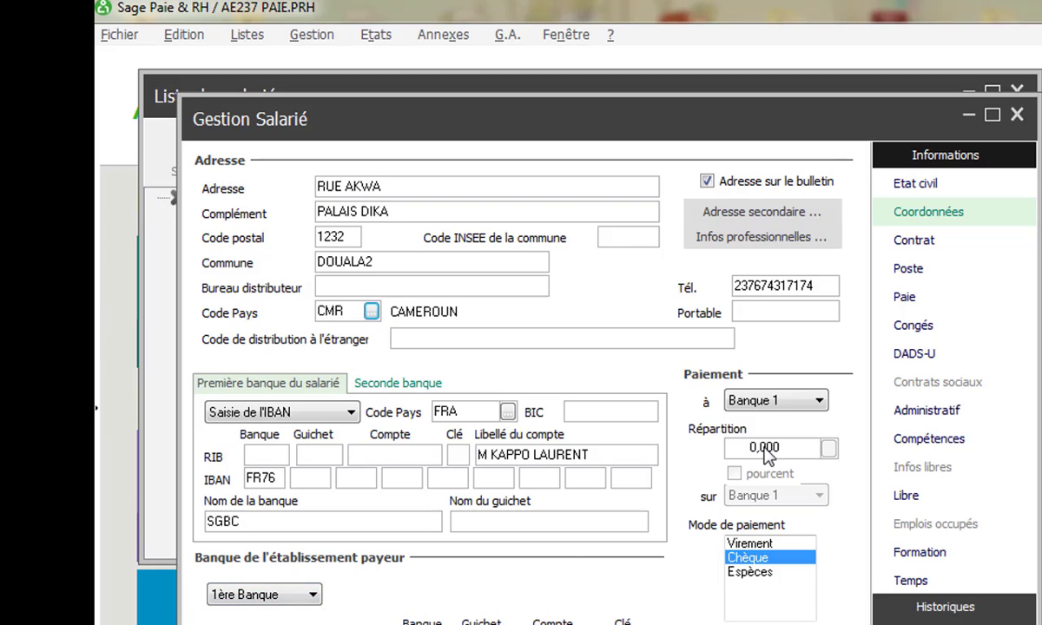
pyautogui.click(936, 245)
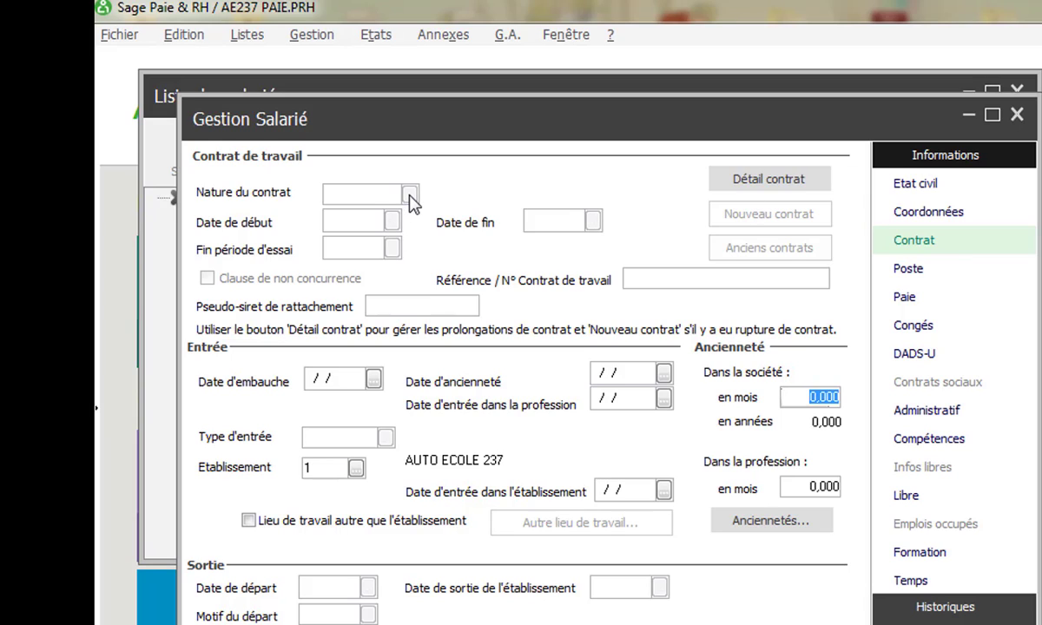
# - Enter hire date 01/01/10 so start date, entry type EM and 132 months' seniority fill in
pyautogui.click(344, 195)
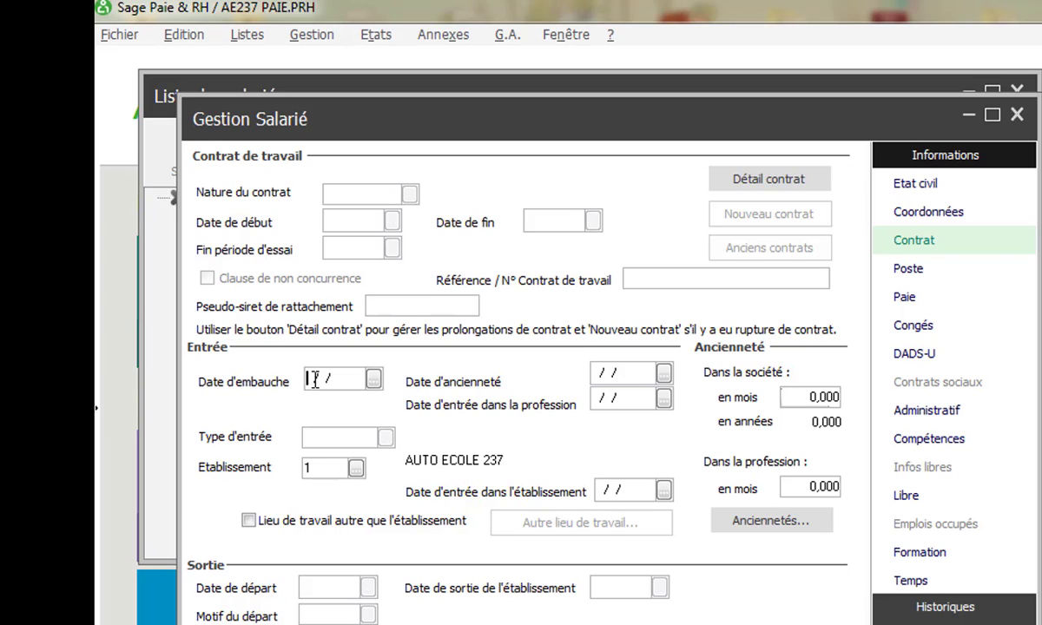
pyautogui.click(314, 380)
pyautogui.write('01')
pyautogui.write('01/20')
pyautogui.press('BackSpace')
pyautogui.press('BackSpace')
pyautogui.write('10')
pyautogui.press('Tab')
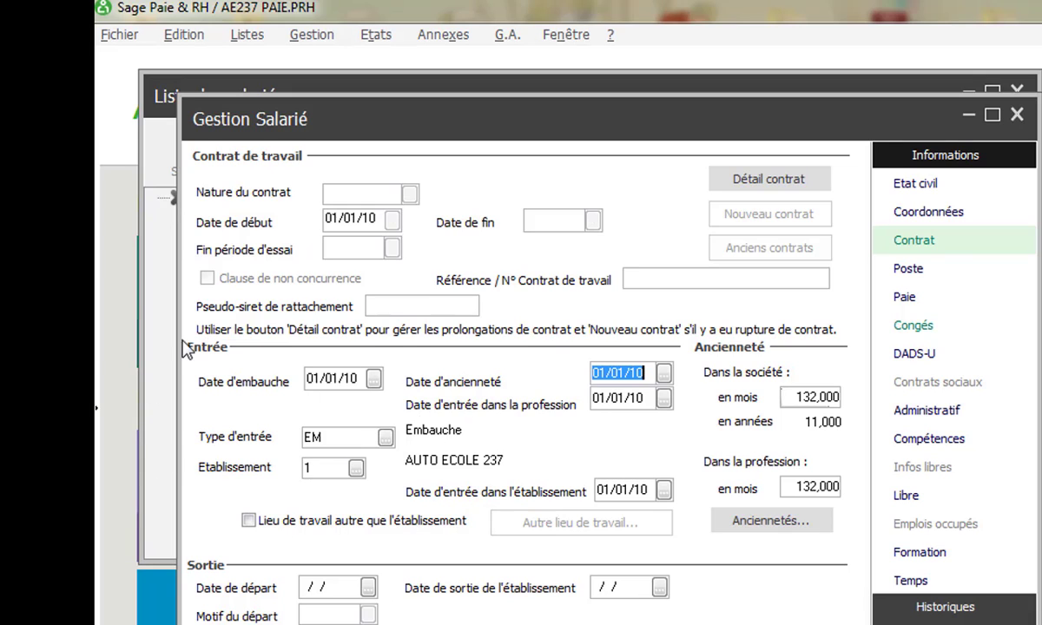
# - Start a new position coded 07 titled COMPTABLE from the employee's Poste page and list its job types
pyautogui.click(913, 274)
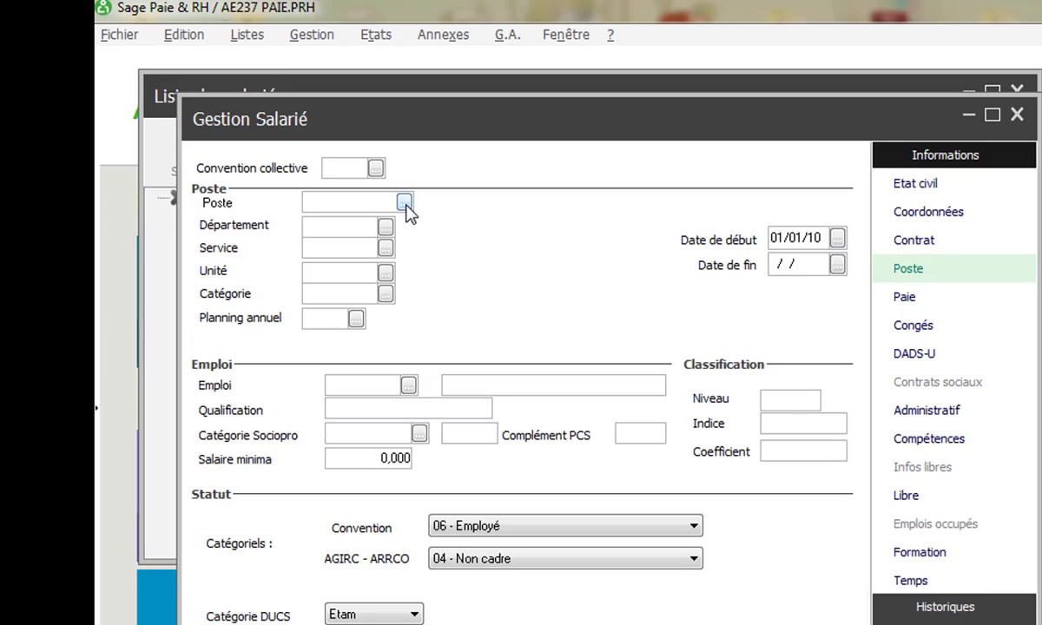
pyautogui.click(404, 202)
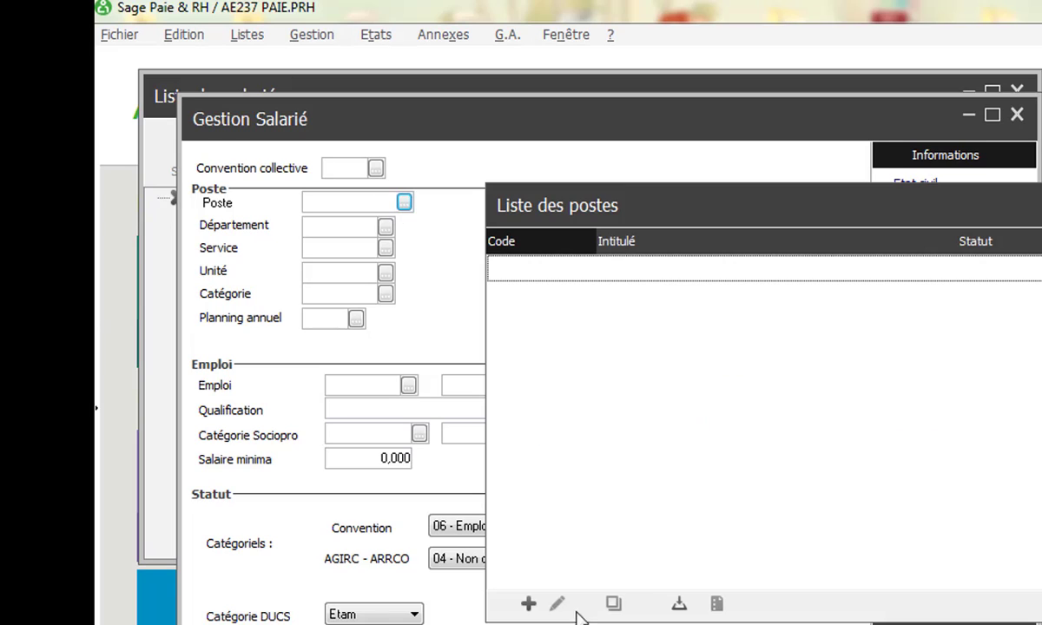
pyautogui.click(530, 606)
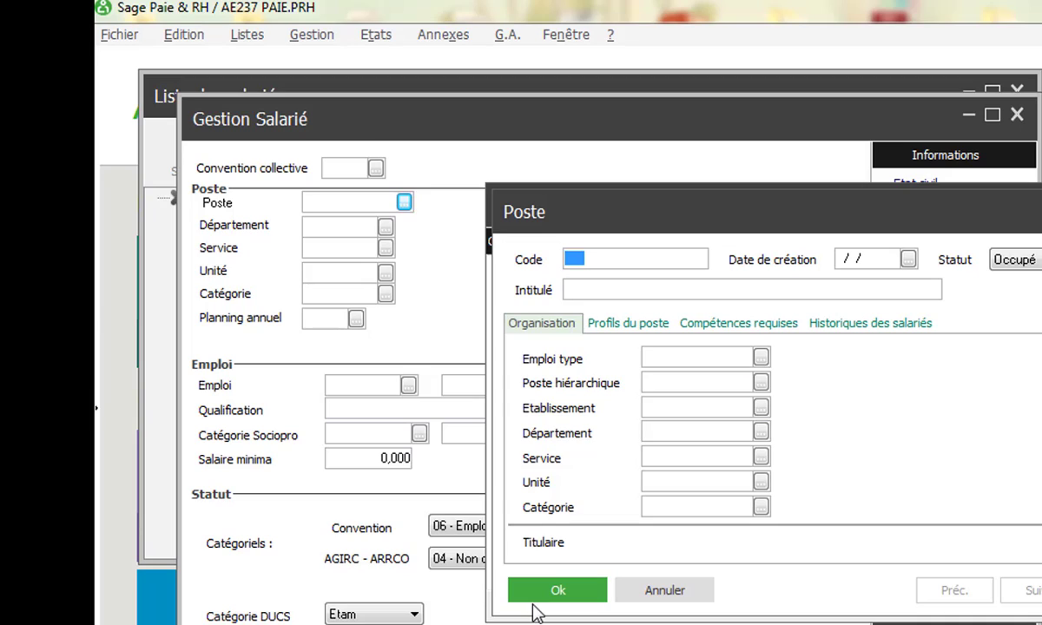
pyautogui.write('087')
pyautogui.press('BackSpace')
pyautogui.press('BackSpace')
pyautogui.write('7')
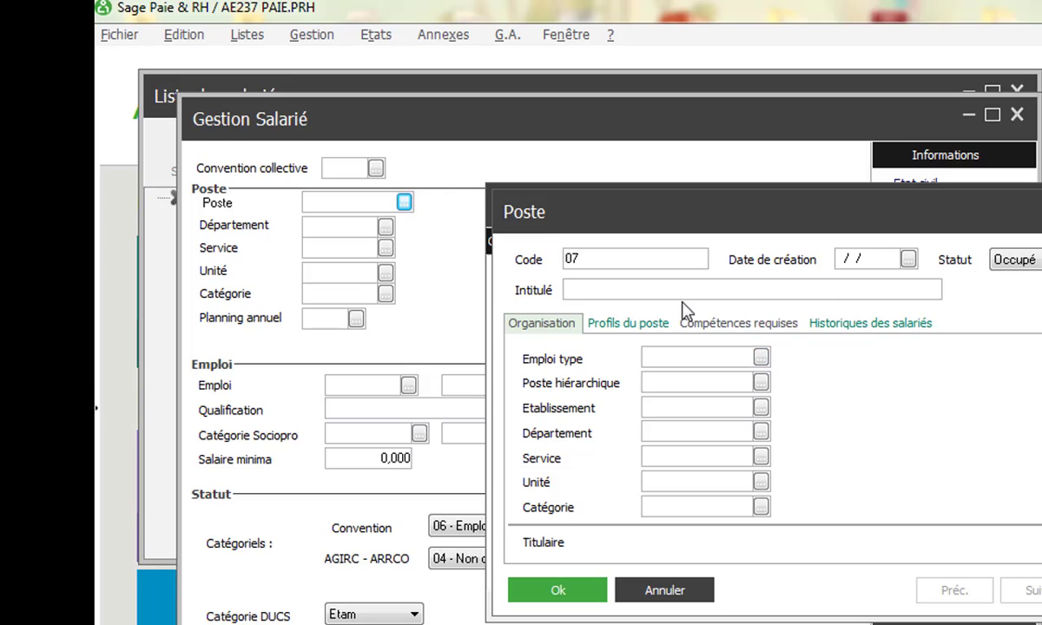
pyautogui.click(630, 292)
pyautogui.write('COMPTABLE')
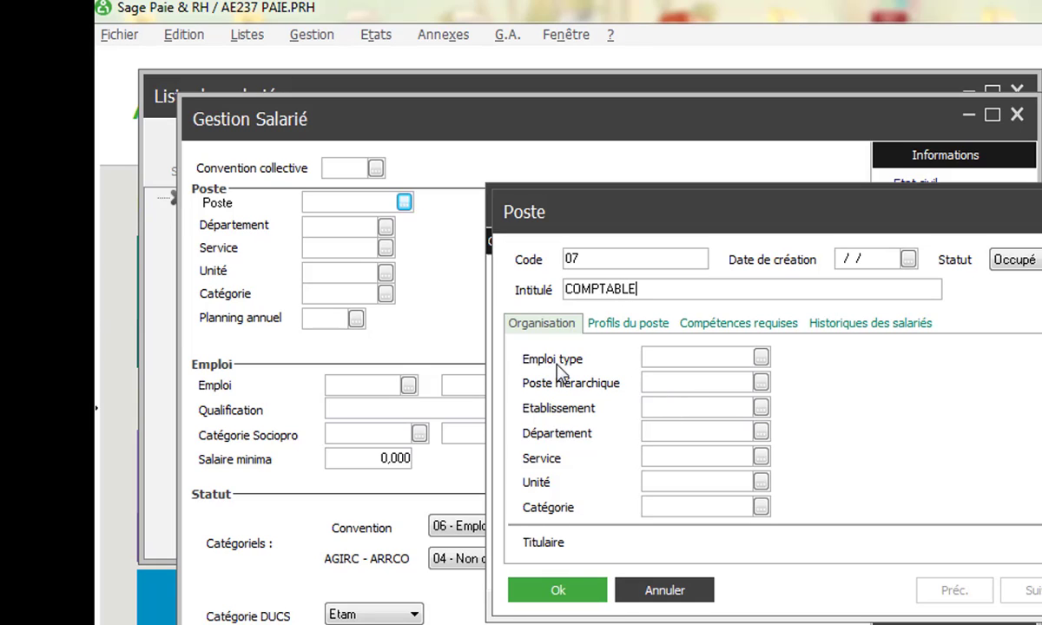
pyautogui.click(761, 360)
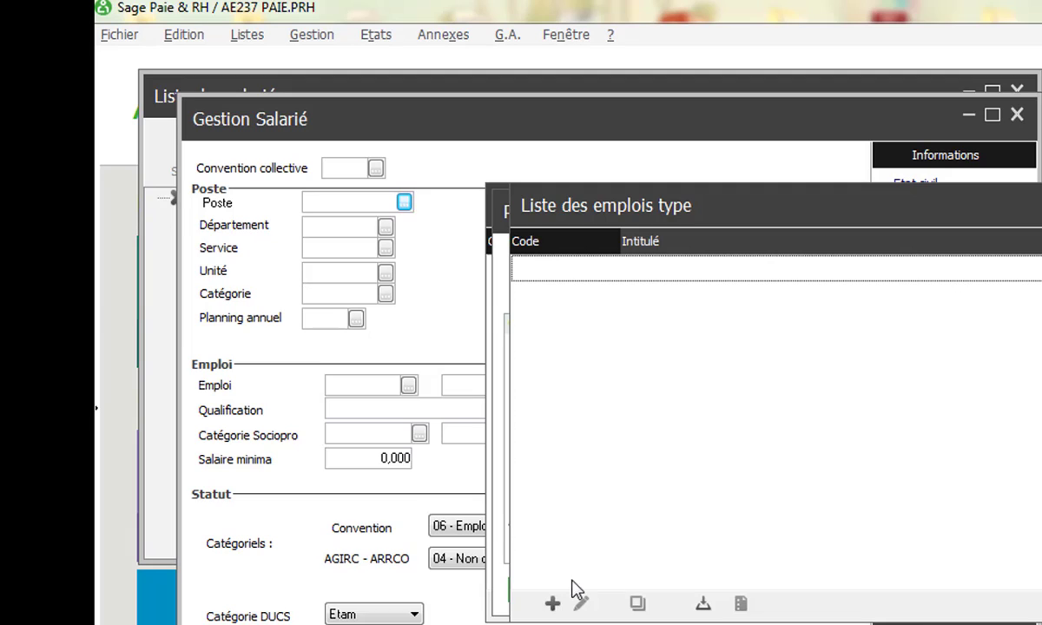
# - Create job type 01 PERMANENT and select it as the position's Emploi type
pyautogui.click(552, 604)
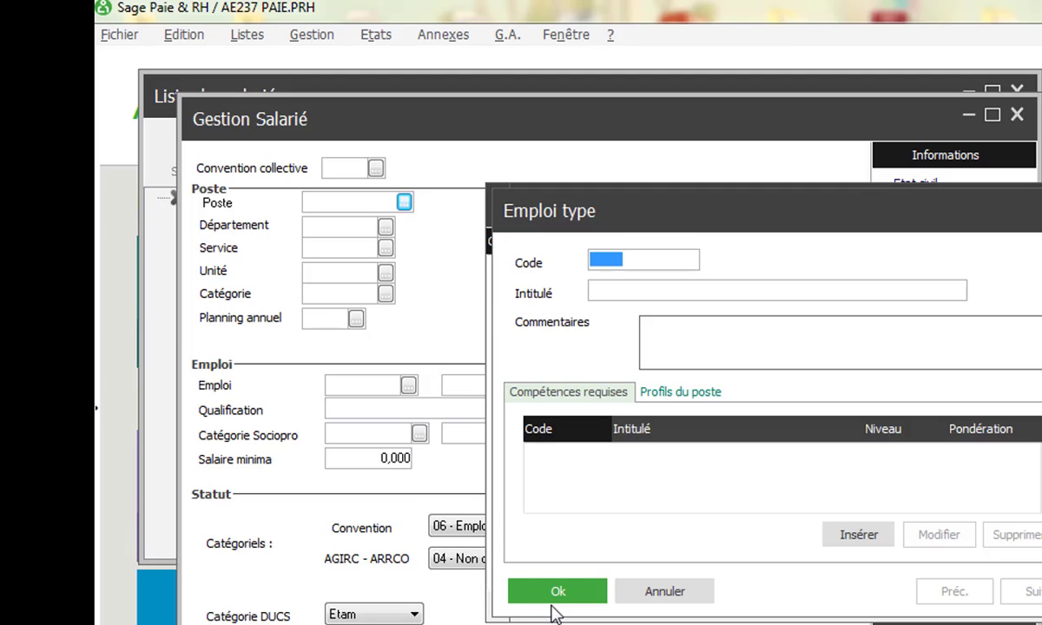
pyautogui.write('01')
pyautogui.click(605, 293)
pyautogui.write('P')
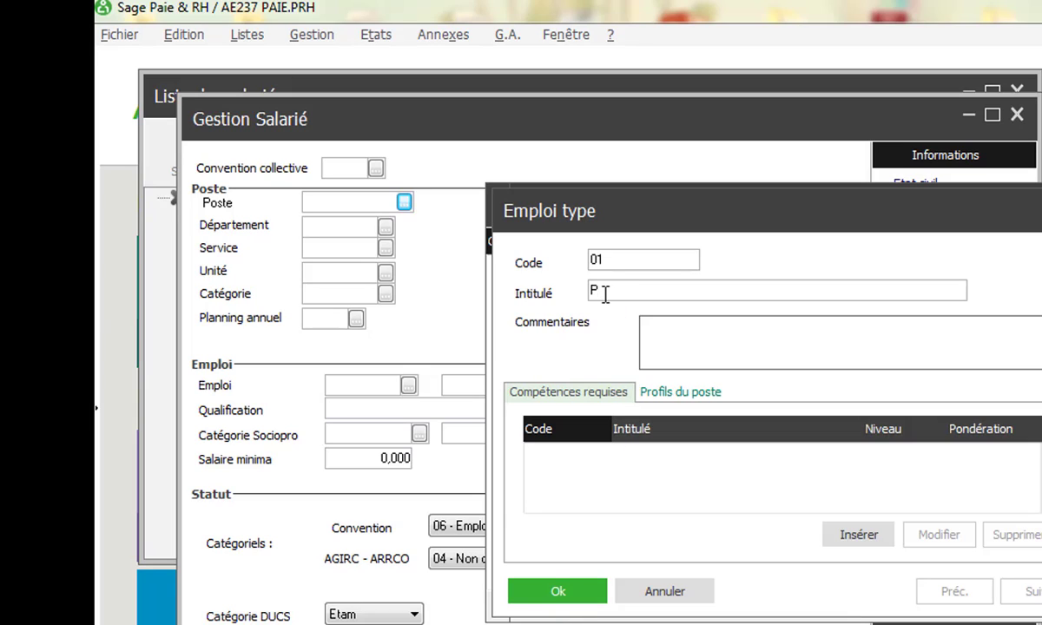
pyautogui.write('ERMANENR')
pyautogui.press('BackSpace')
pyautogui.write('T')
pyautogui.click(571, 595)
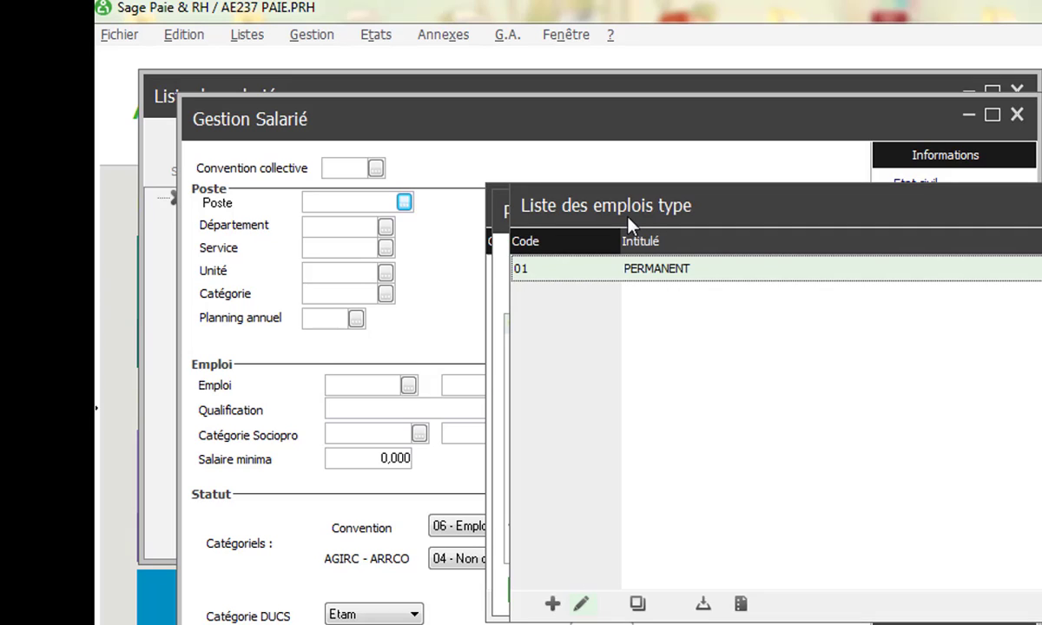
pyautogui.doubleClick(624, 271)
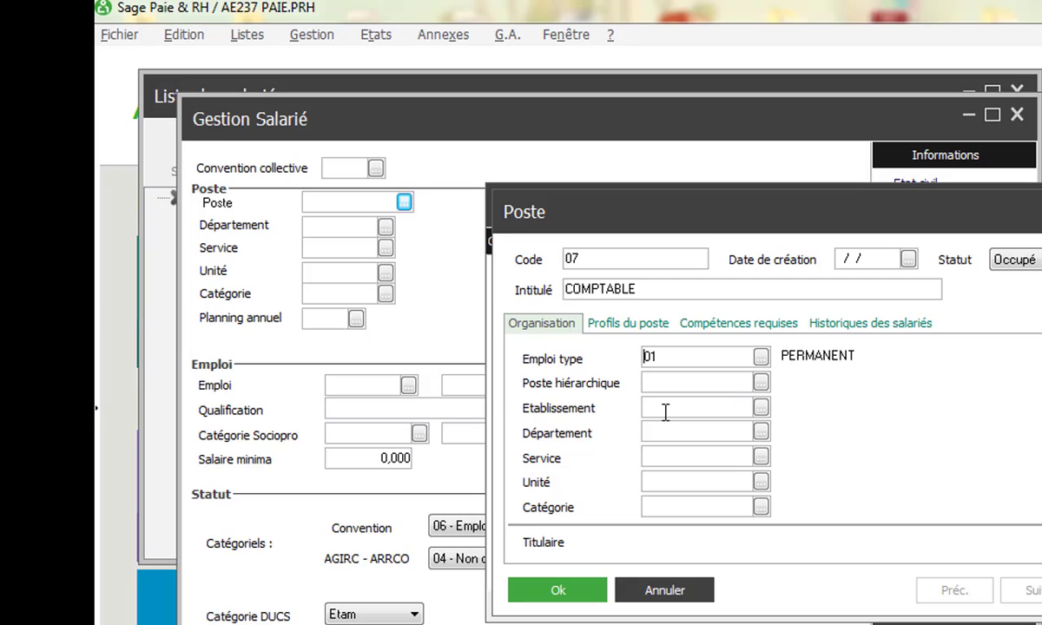
# - Set establishment AUTO ECOLE 237 and a newly created department AD ADMINISTRATIF on position 07
pyautogui.click(760, 412)
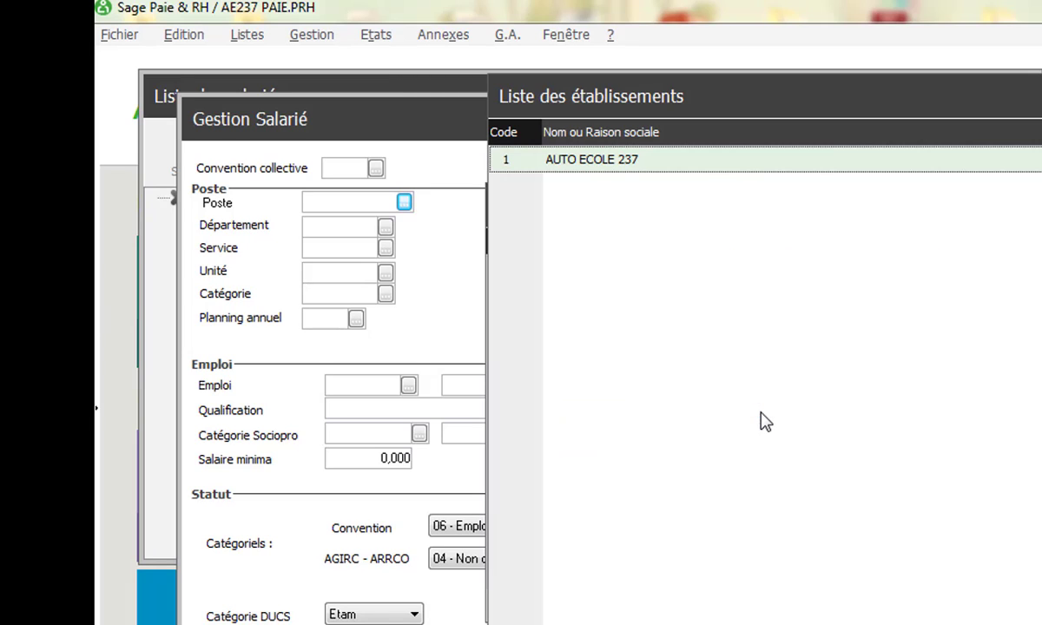
pyautogui.doubleClick(671, 165)
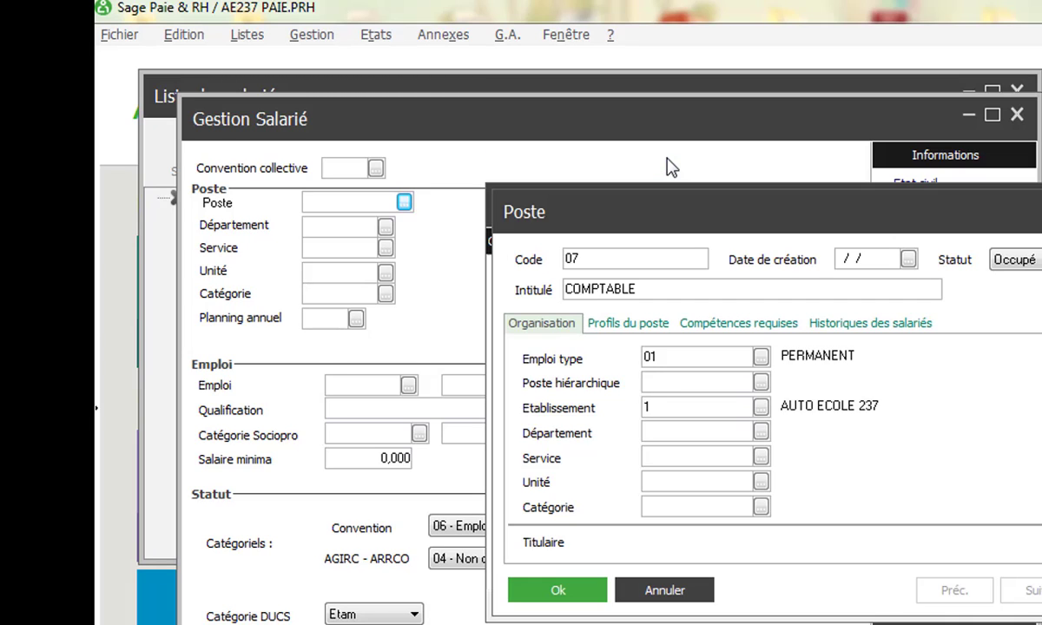
pyautogui.click(761, 432)
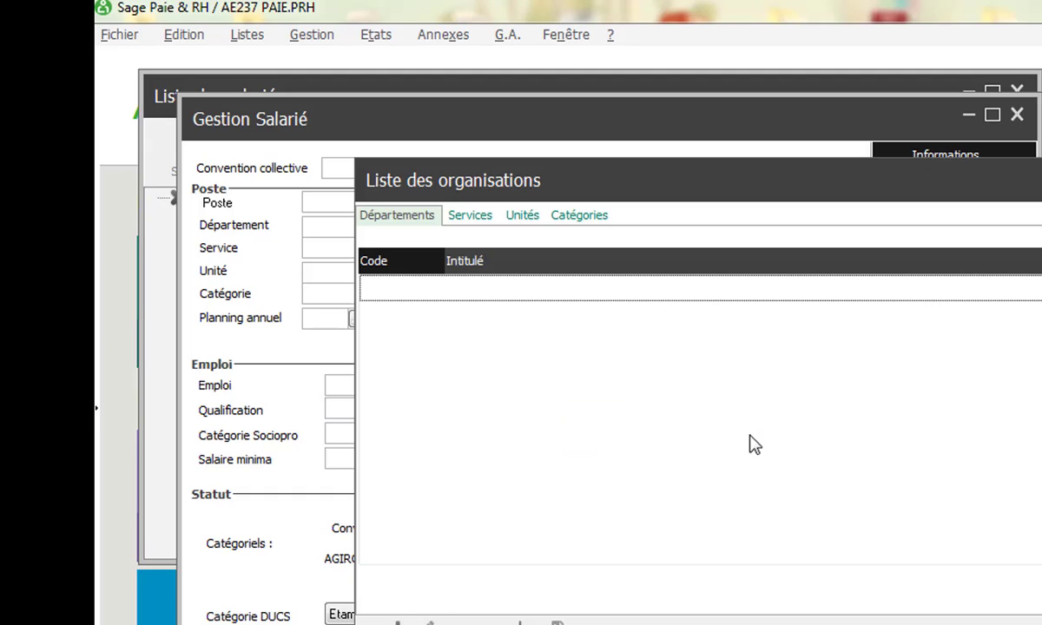
pyautogui.click(397, 622)
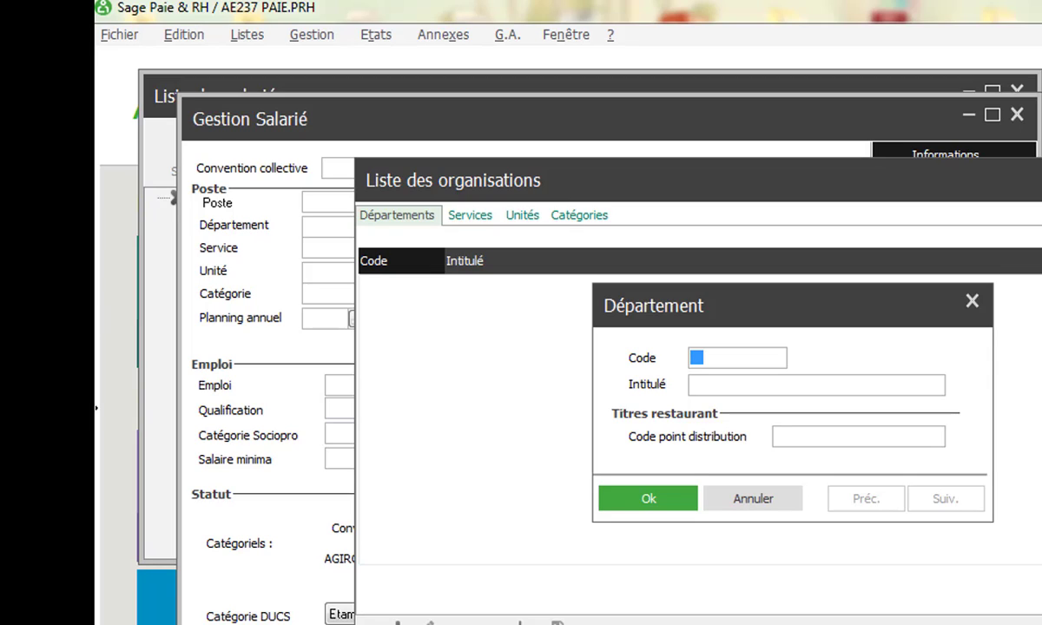
pyautogui.write('AD')
pyautogui.press('Tab')
pyautogui.write('AD')
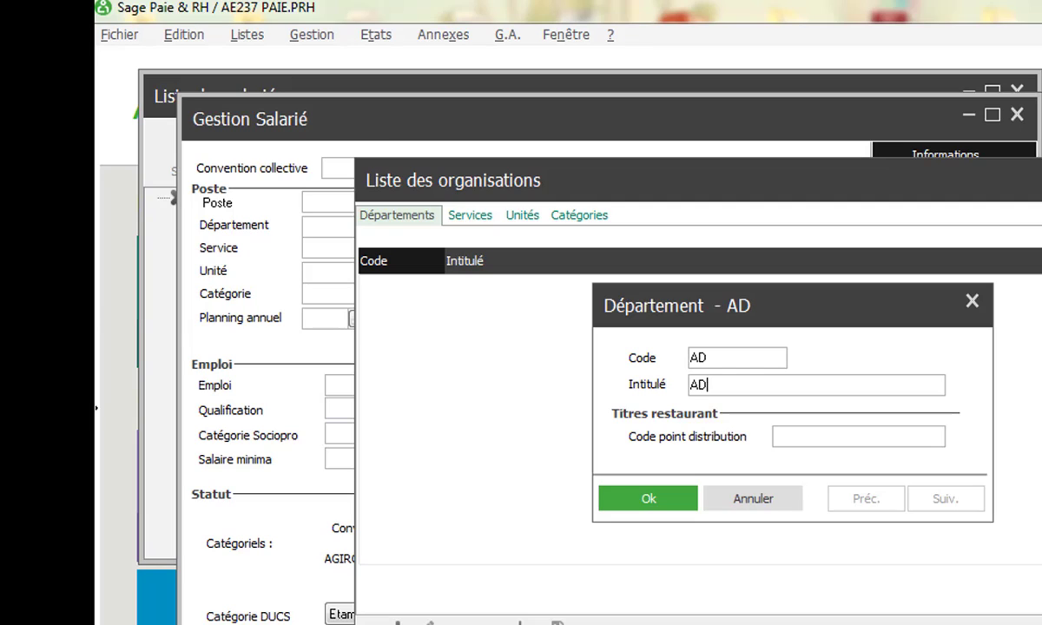
pyautogui.write('MINISTRATIF')
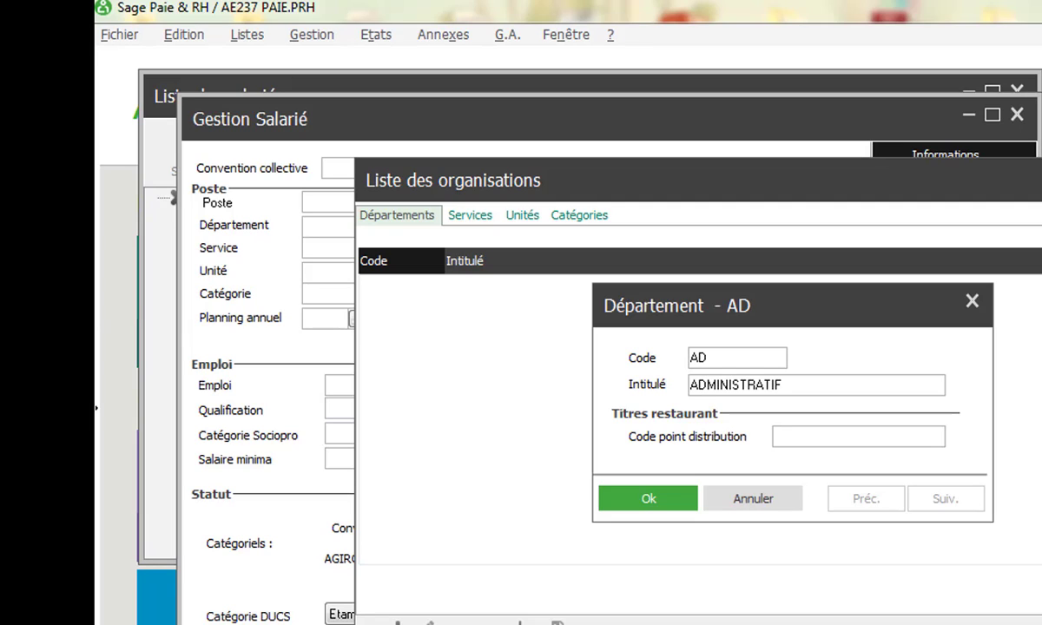
pyautogui.click(645, 503)
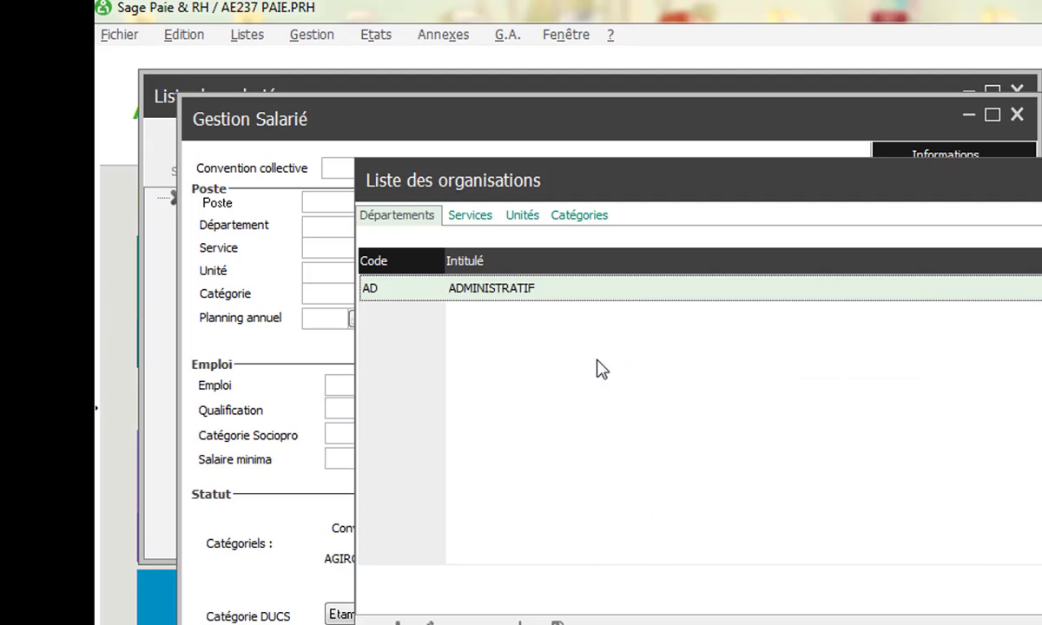
pyautogui.doubleClick(595, 294)
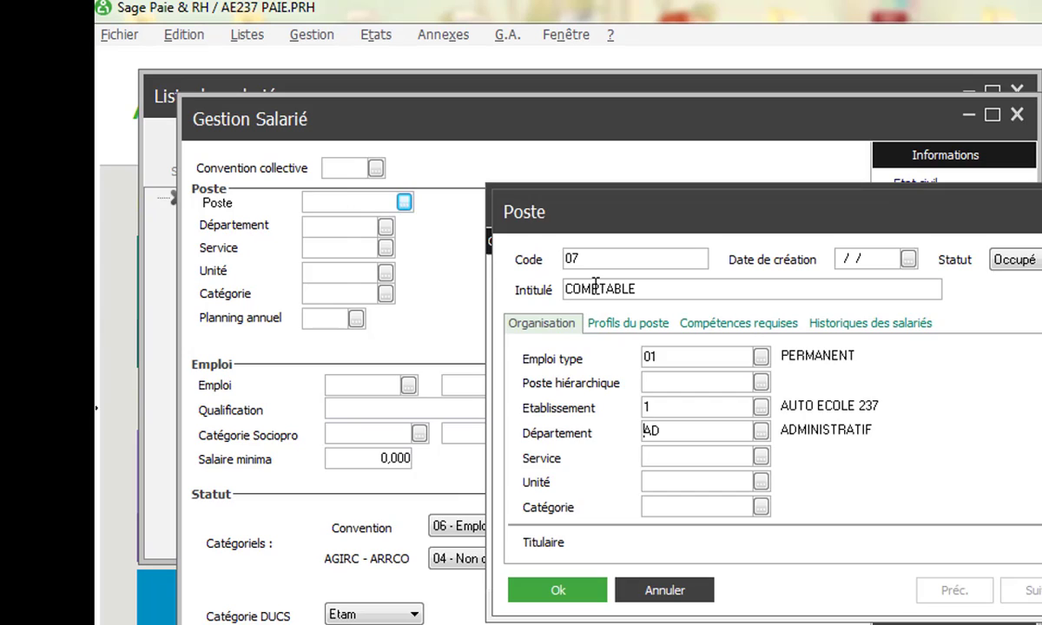
# - Add service code CP titled COMPTABLE and select it for position 07
pyautogui.click(760, 459)
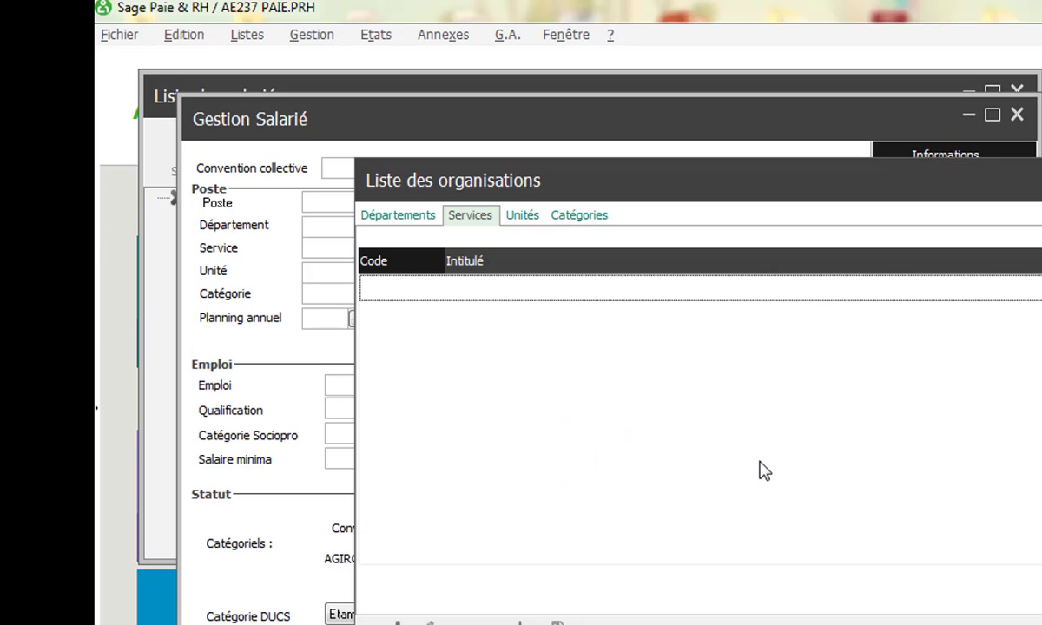
pyautogui.click(398, 622)
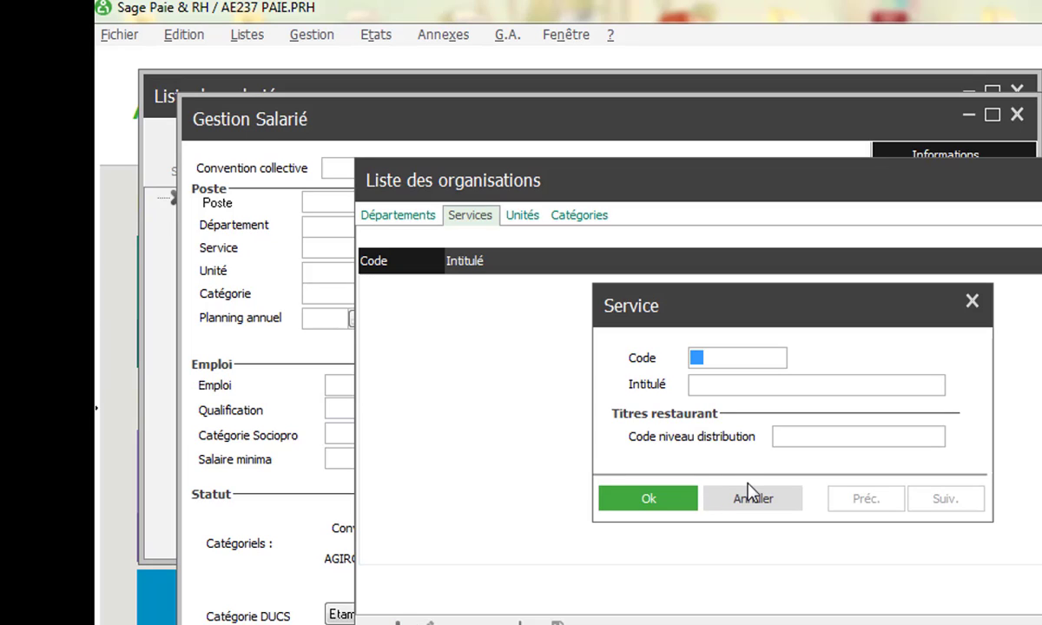
pyautogui.write('CP')
pyautogui.press('Tab')
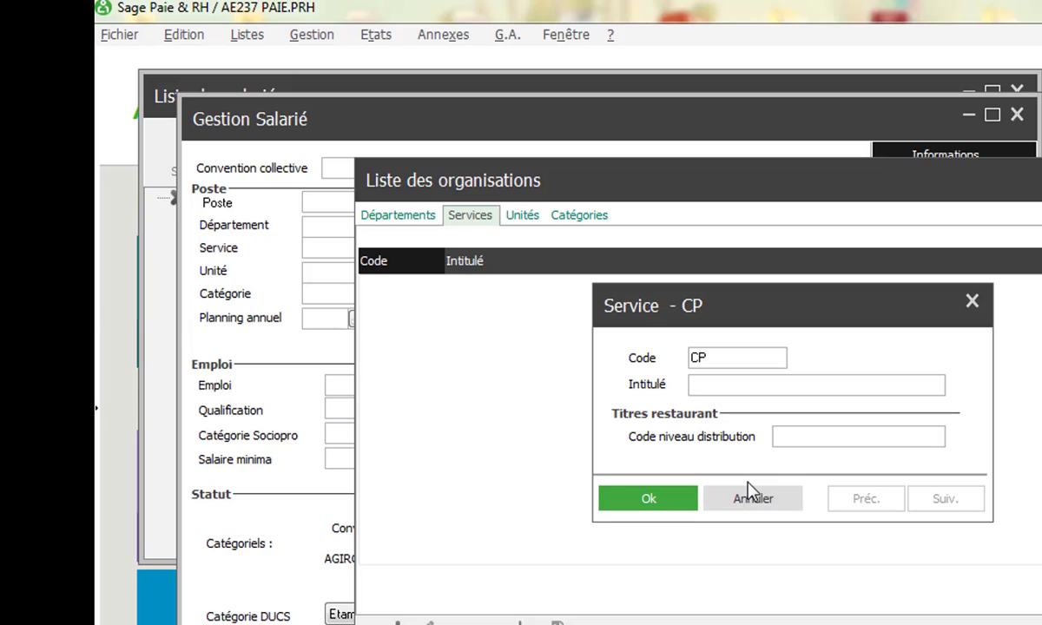
pyautogui.write('COMPTABLE')
pyautogui.click(647, 500)
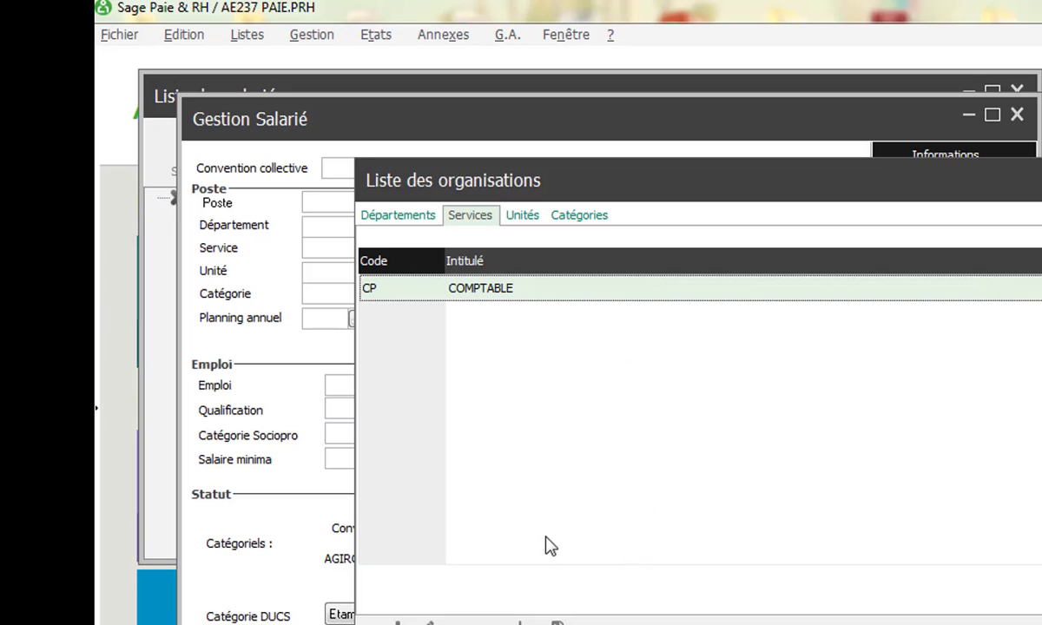
pyautogui.doubleClick(542, 288)
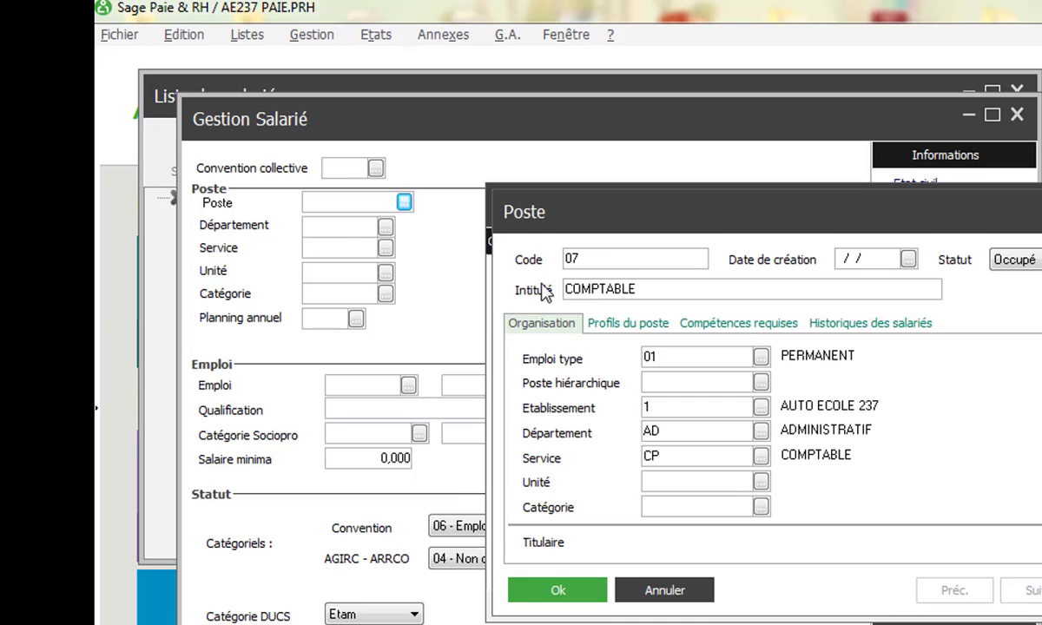
# - Add category code 07 titled CATEGORIE 7 and select it for position 07
pyautogui.click(761, 507)
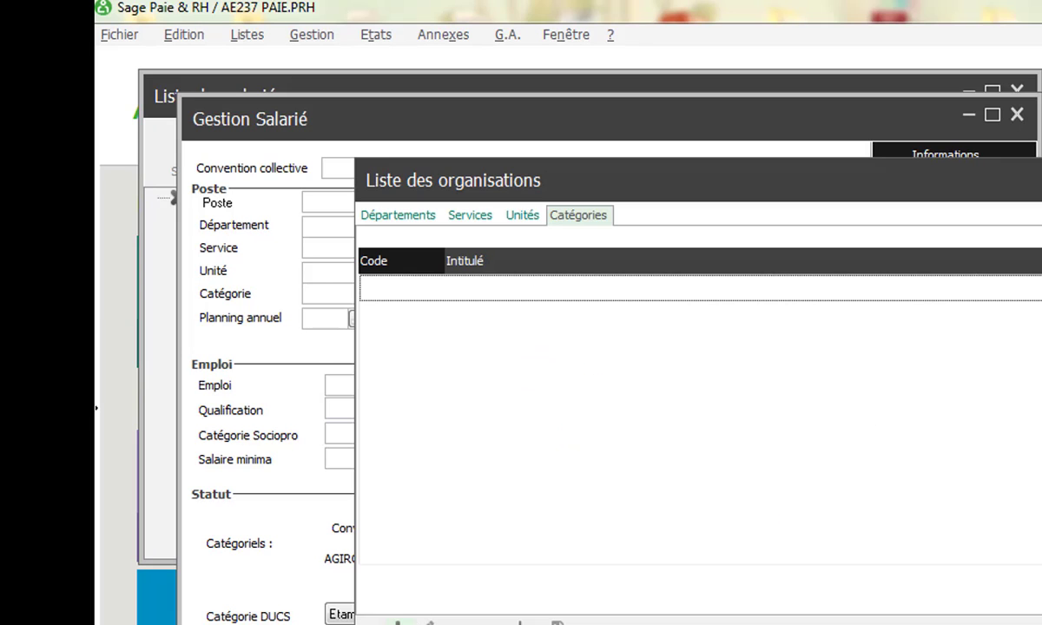
pyautogui.click(398, 622)
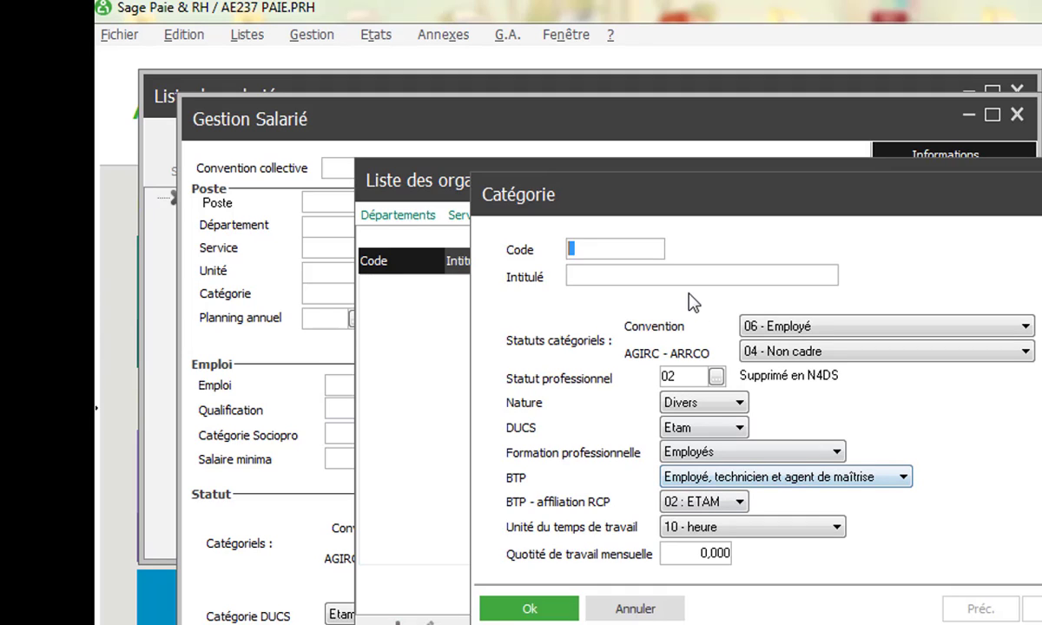
pyautogui.write('07')
pyautogui.click(593, 279)
pyautogui.write('CATEGORIE 7')
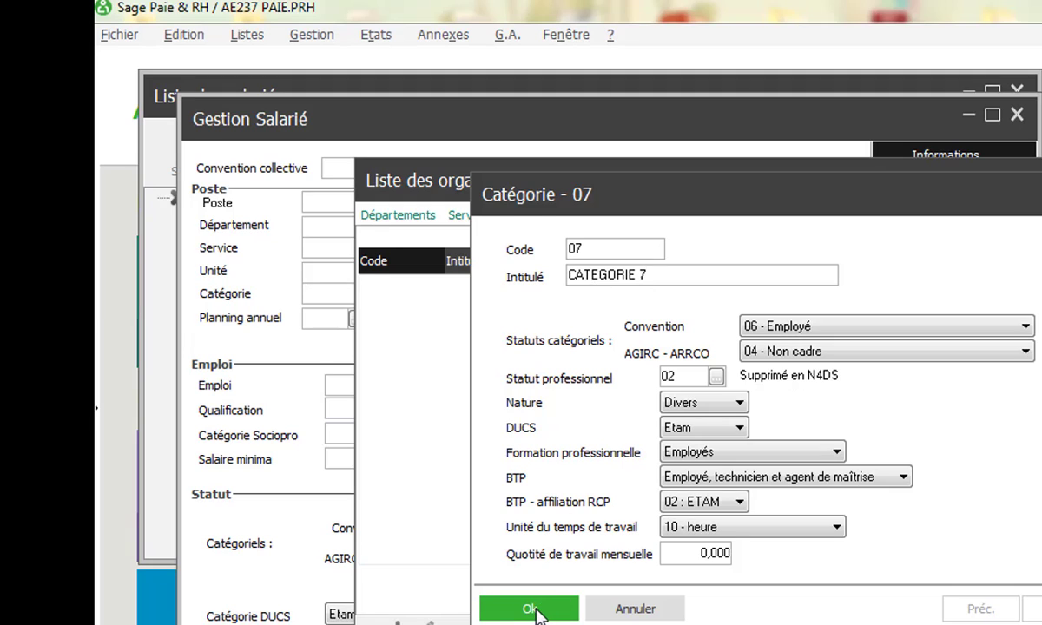
pyautogui.click(532, 609)
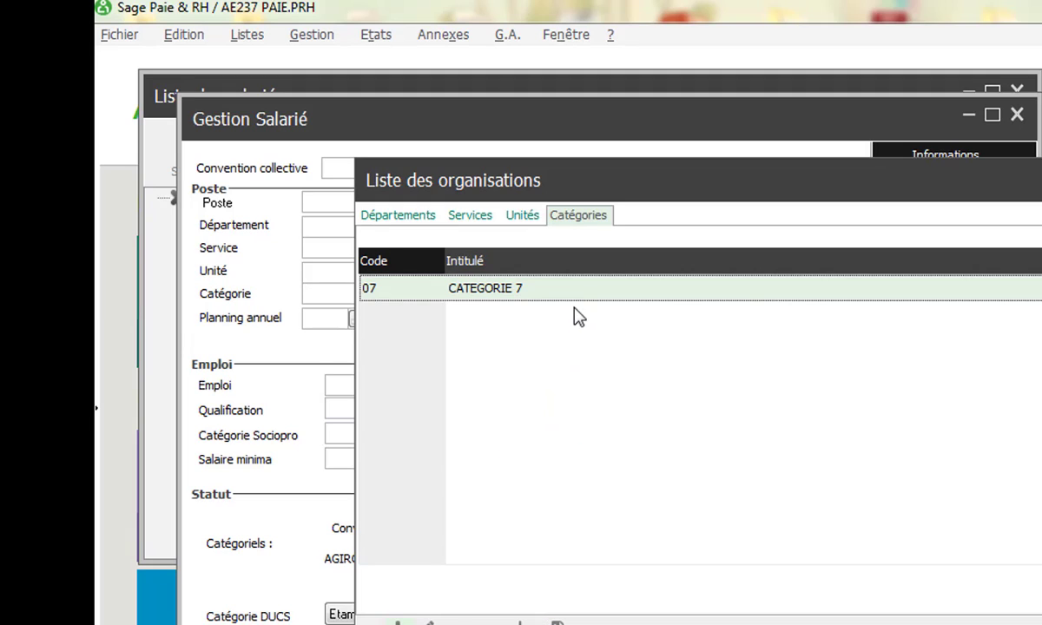
pyautogui.doubleClick(557, 289)
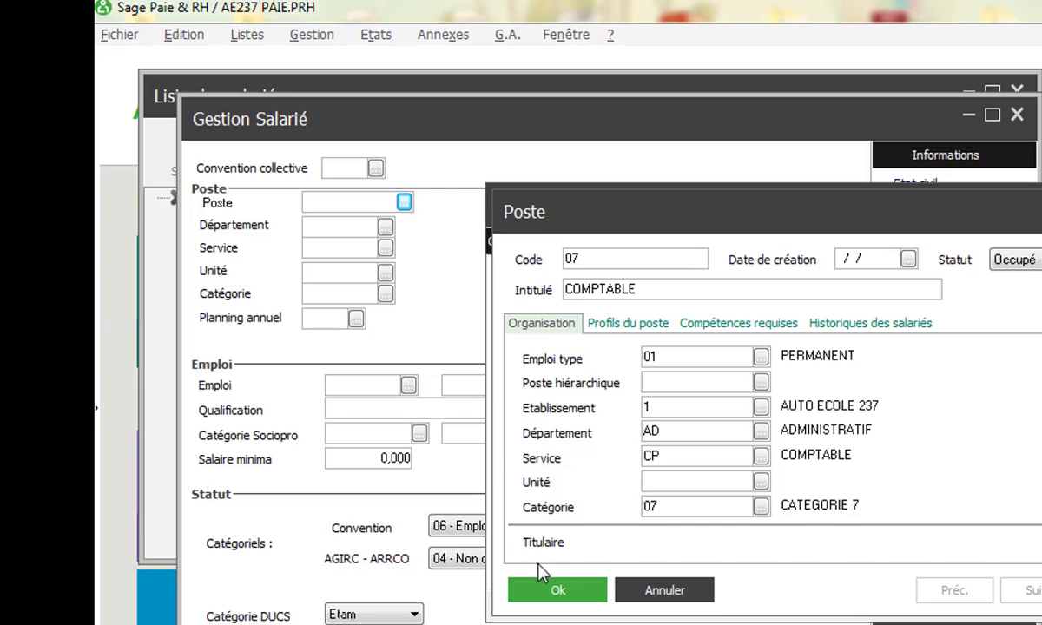
# - Create position DAF, choose it as COMPTABLE's superior, and save position COMPTABLE
pyautogui.click(759, 381)
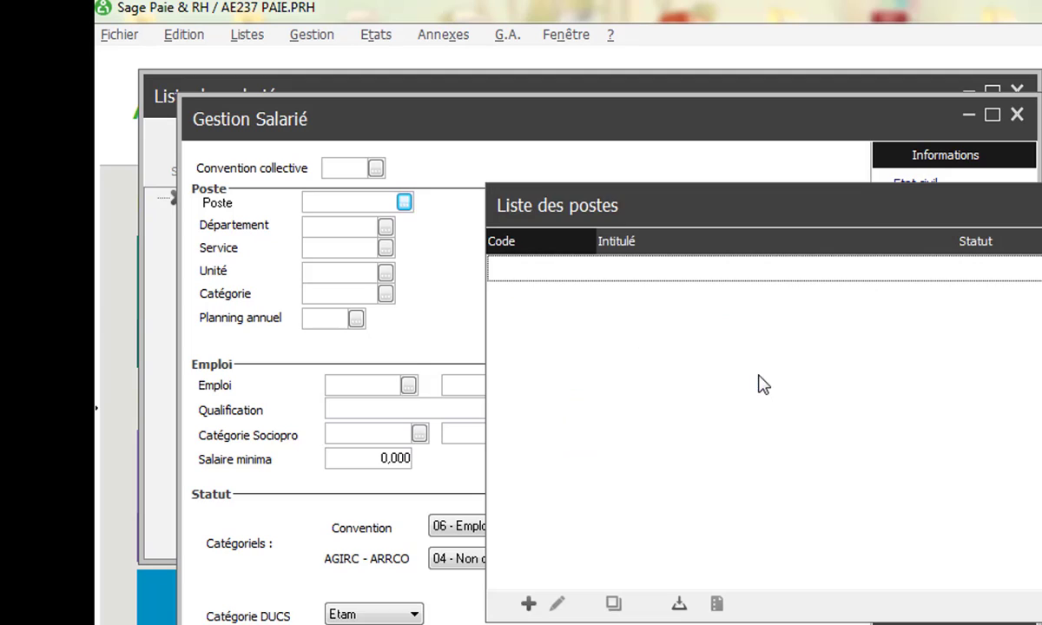
pyautogui.click(530, 606)
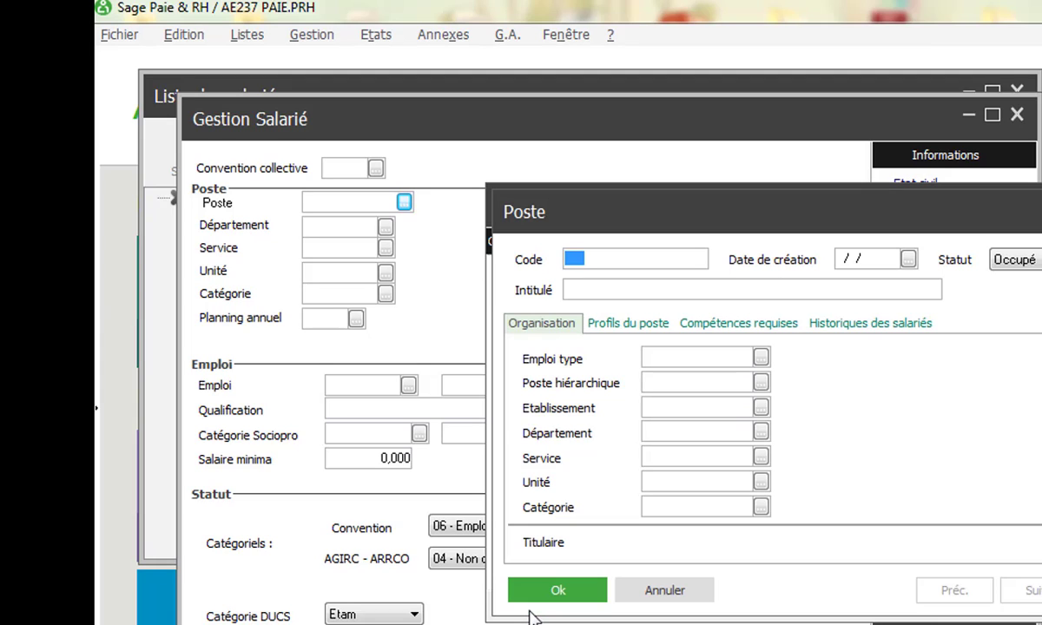
pyautogui.write('DAF')
pyautogui.click(595, 291)
pyautogui.write('DAF')
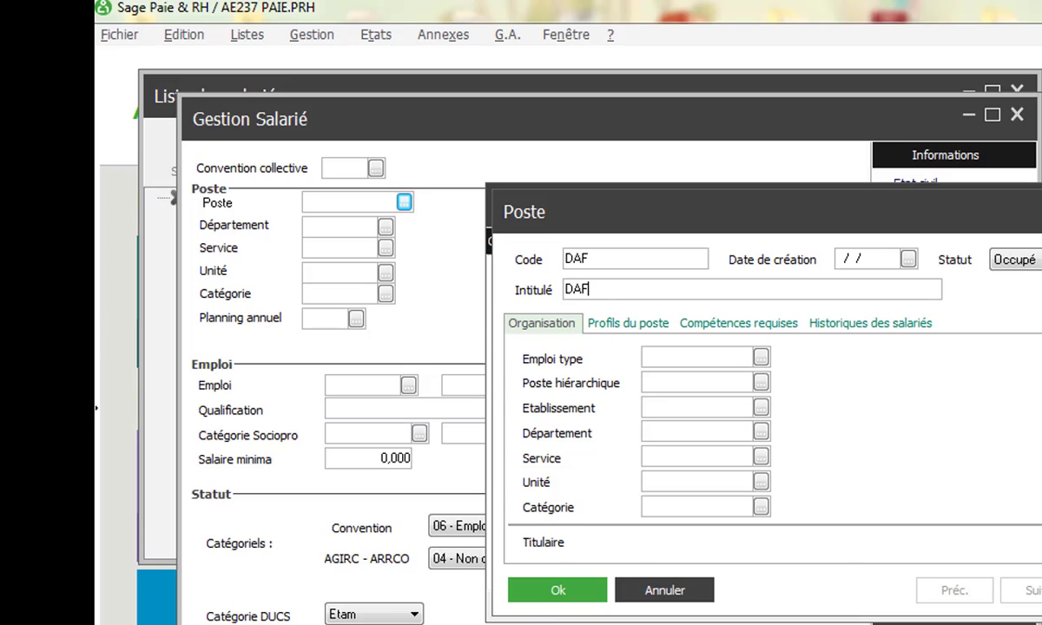
pyautogui.click(566, 591)
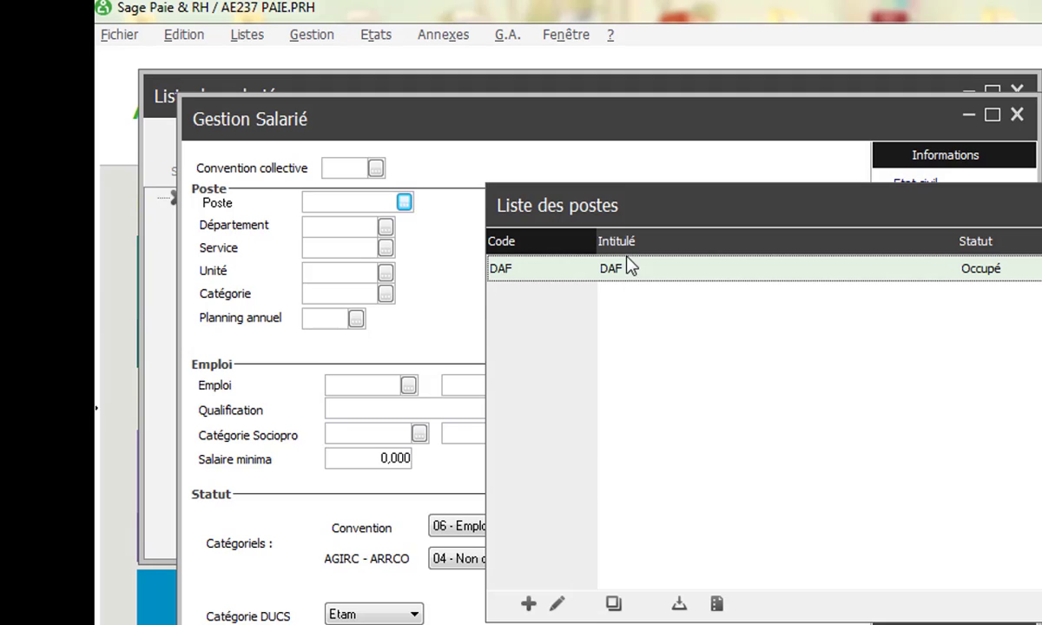
pyautogui.doubleClick(651, 271)
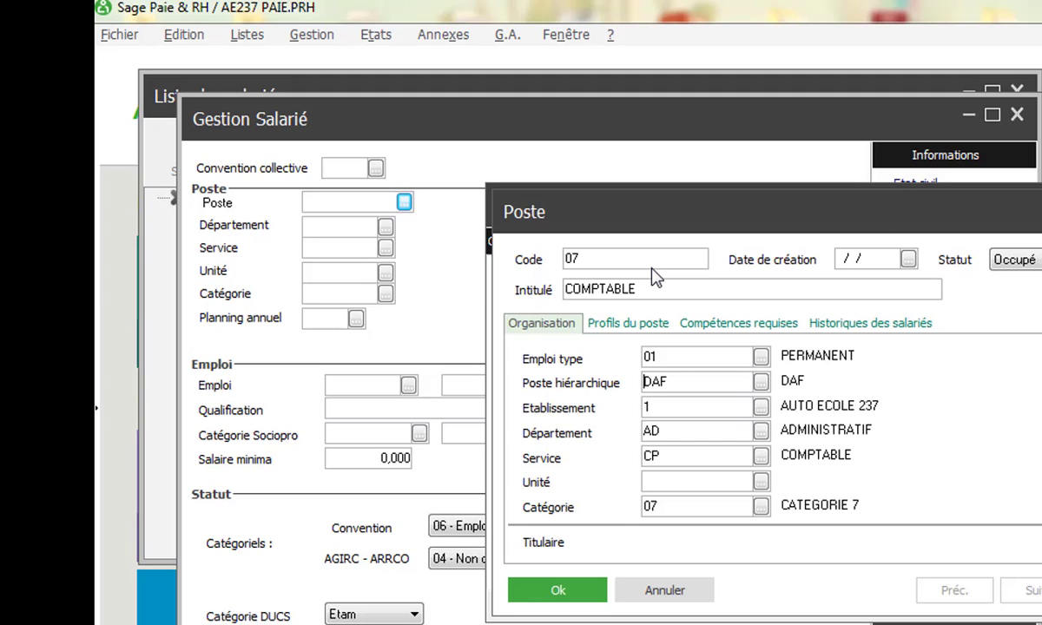
pyautogui.click(577, 591)
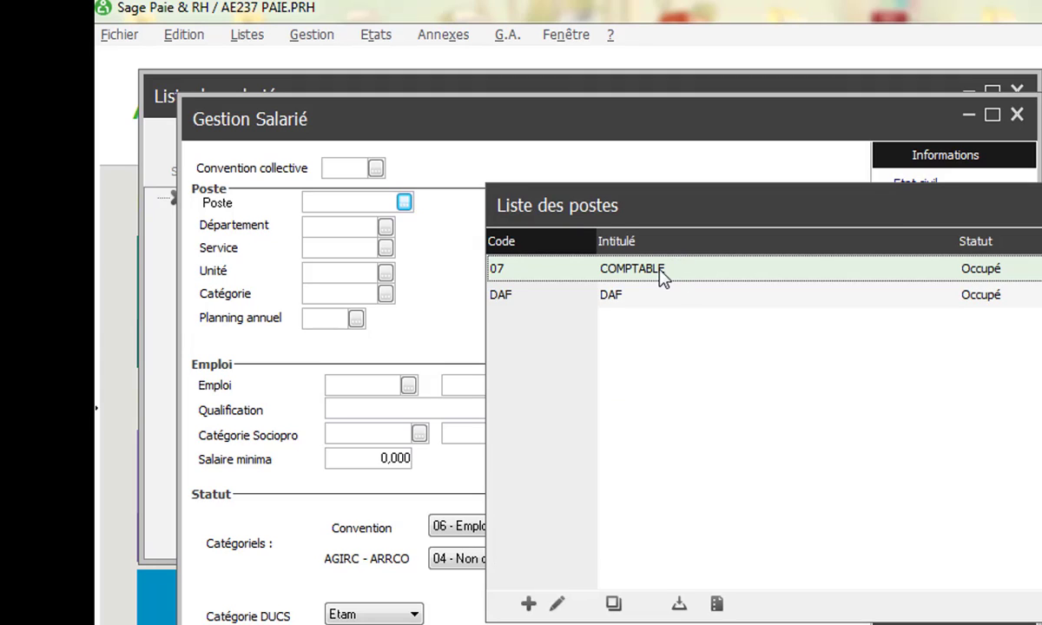
# - Assign position 07 COMPTABLE to the employee, copying its department AD, service CP and category 07
pyautogui.doubleClick(662, 276)
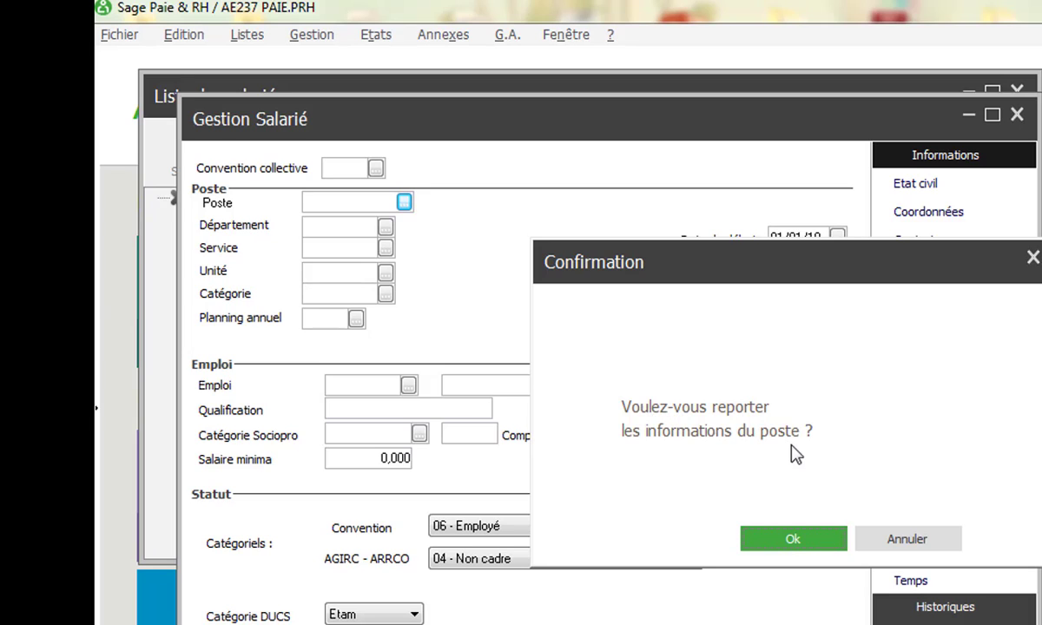
pyautogui.click(793, 539)
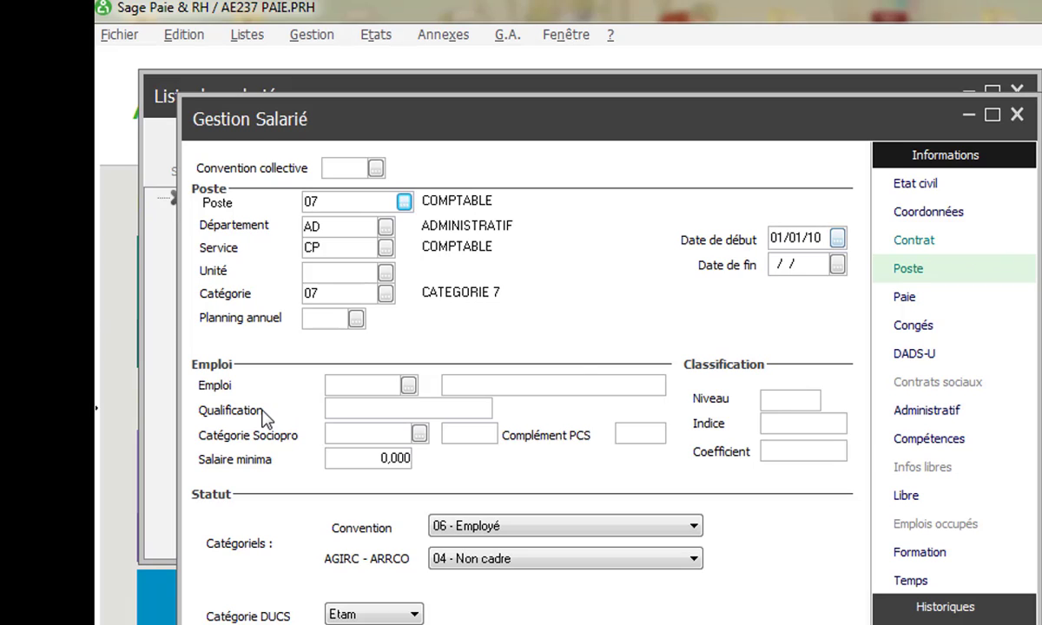
pyautogui.click(408, 385)
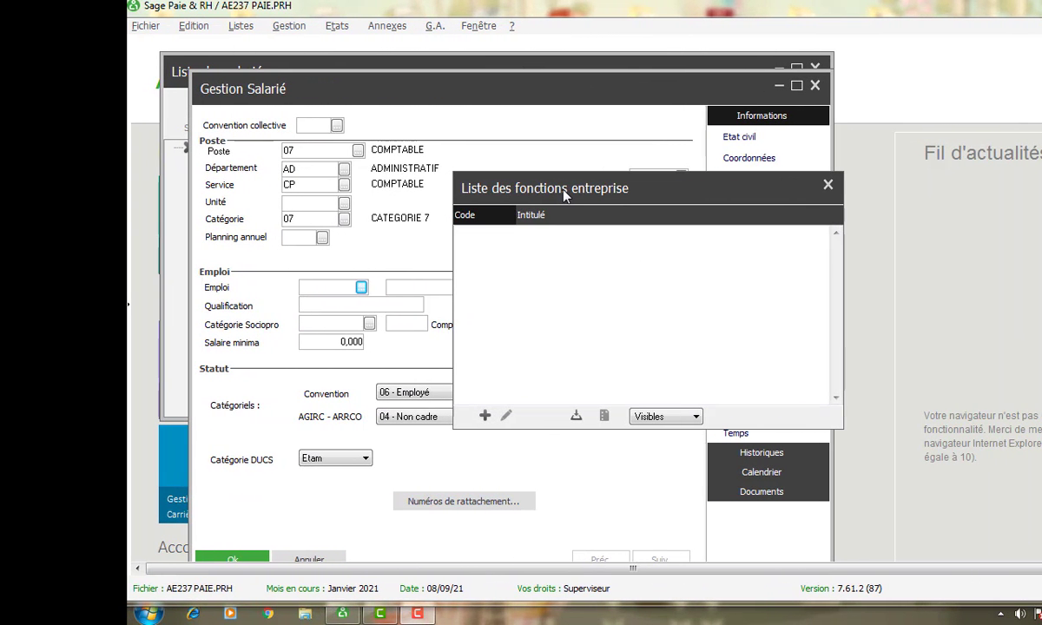
# - Add company function COMP titled COMPTABLE and set it as the employee's Emploi
pyautogui.click(485, 416)
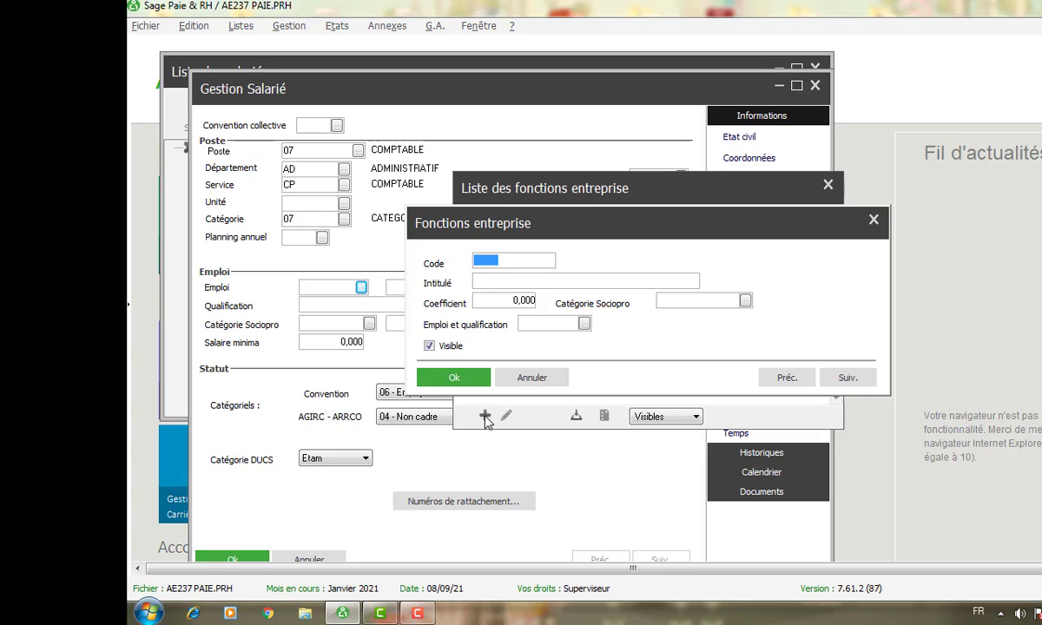
pyautogui.write('COMP')
pyautogui.press('Tab')
pyautogui.write('COMPTABLE')
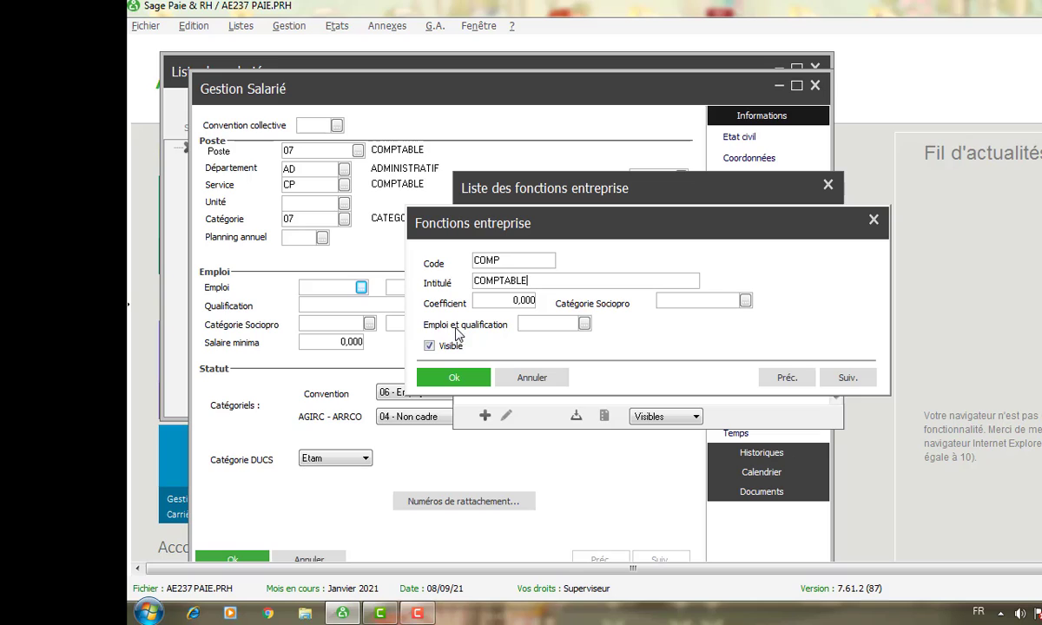
pyautogui.click(457, 376)
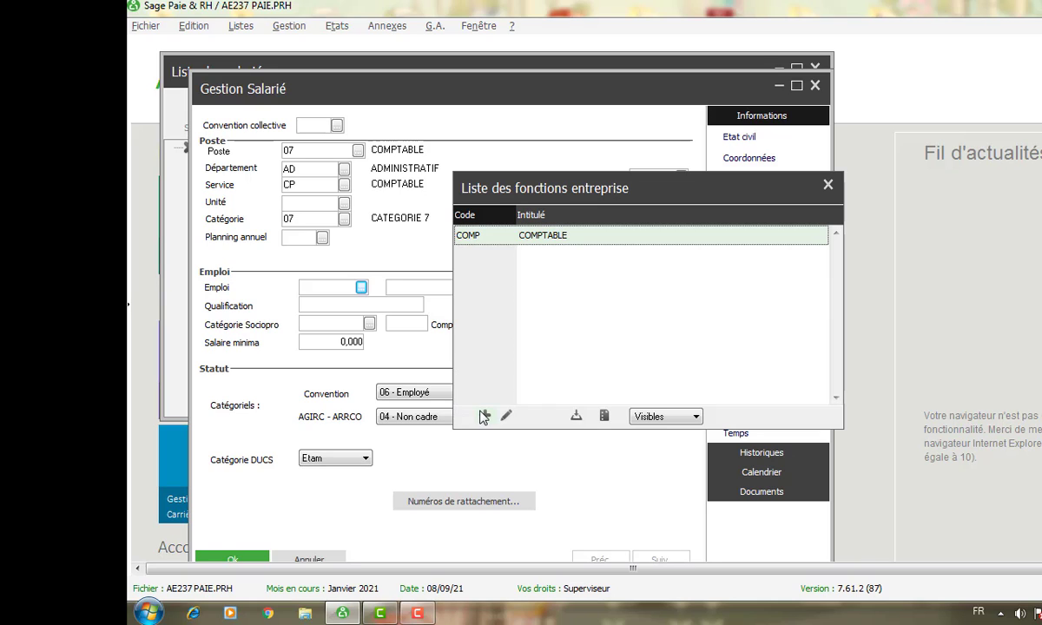
pyautogui.doubleClick(547, 238)
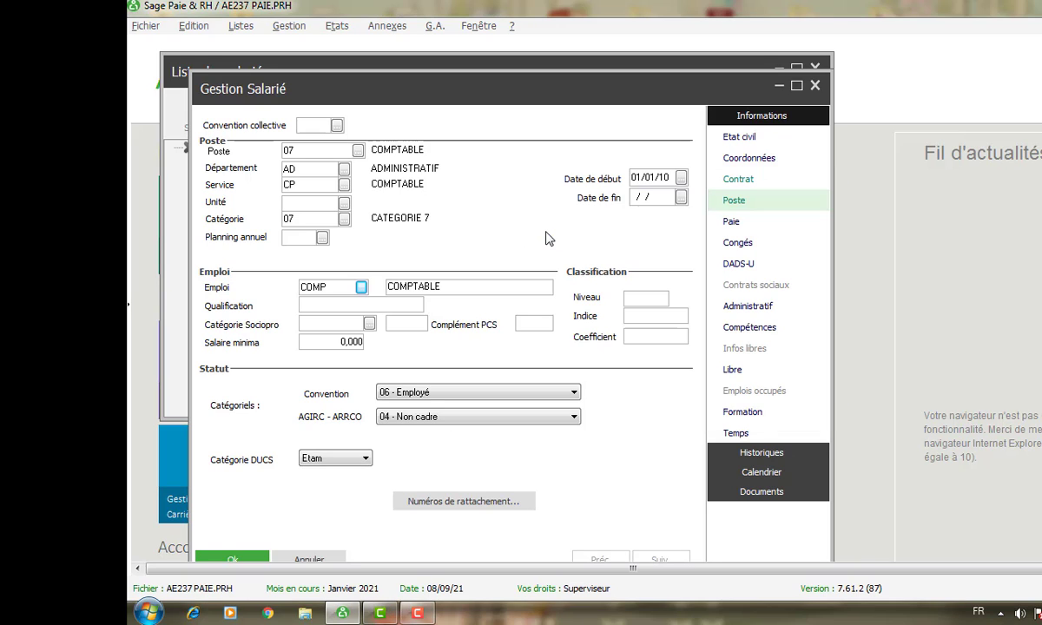
# - Enter qualification LICENCE and minimum salary 150000
pyautogui.click(329, 306)
pyautogui.write('LICENCE')
pyautogui.click(338, 342)
pyautogui.write('1539')
pyautogui.press('BackSpace')
pyautogui.press('BackSpace')
pyautogui.press('BackSpace')
pyautogui.press('BackSpace')
pyautogui.moveTo(336, 341); pyautogui.dragTo(449, 345)
pyautogui.write('150000')
# - Set the classification level and index both to 7
pyautogui.click(640, 298)
pyautogui.write('LI')
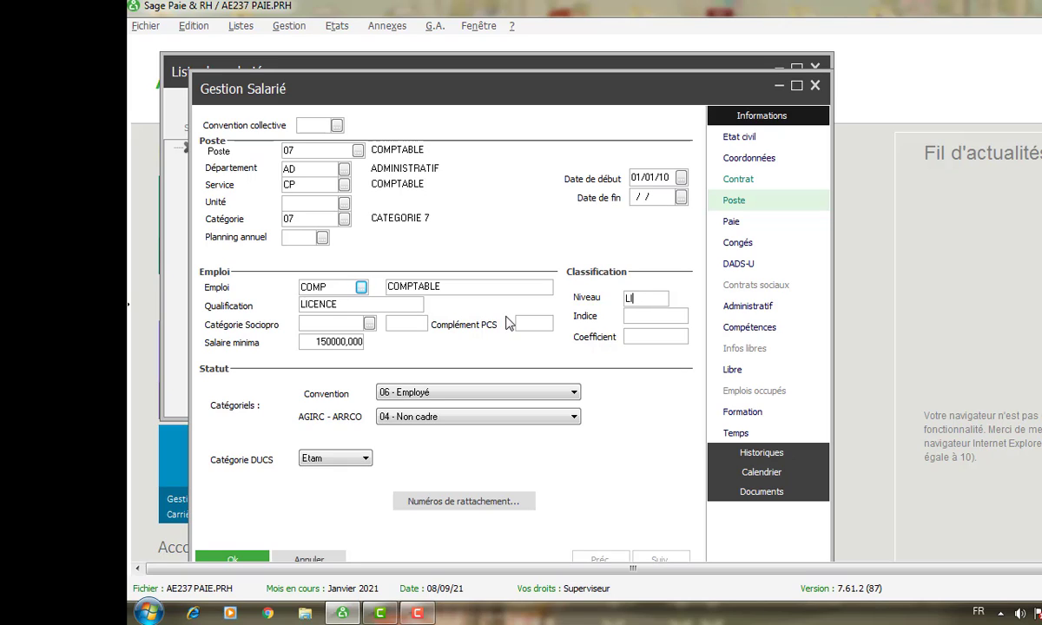
pyautogui.write('CE')
pyautogui.press('BackSpace')
pyautogui.press('BackSpace')
pyautogui.press('BackSpace')
pyautogui.press('BackSpace')
pyautogui.write('7')
pyautogui.click(636, 320)
pyautogui.write('7')
pyautogui.click(732, 224)
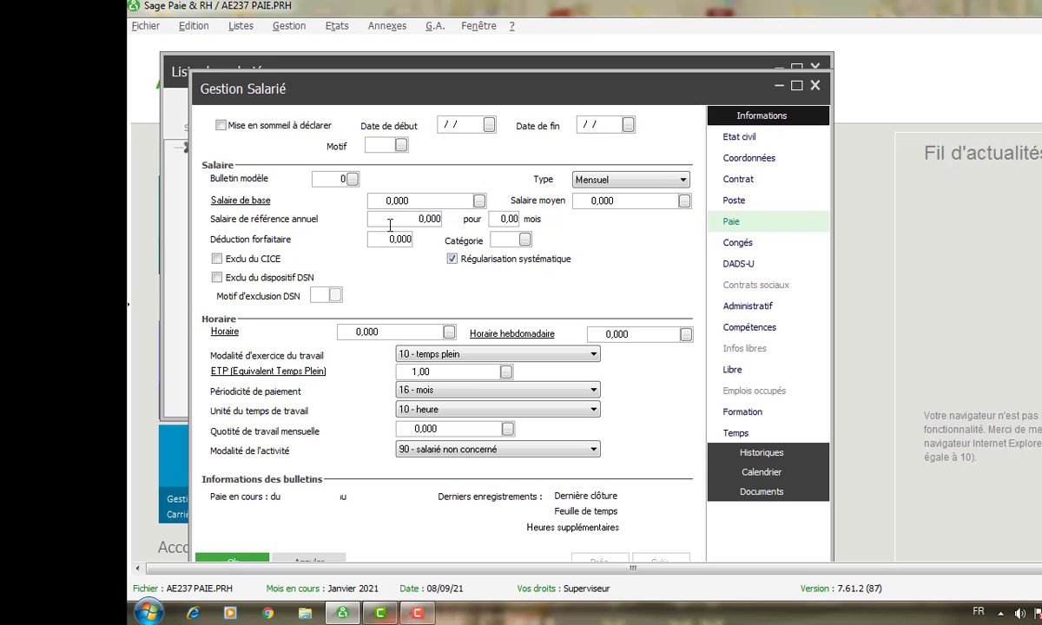
# - Enter a base salary of 200000 and save the employee record
pyautogui.click(412, 202)
pyautogui.write('200000')
pyautogui.press('Return')
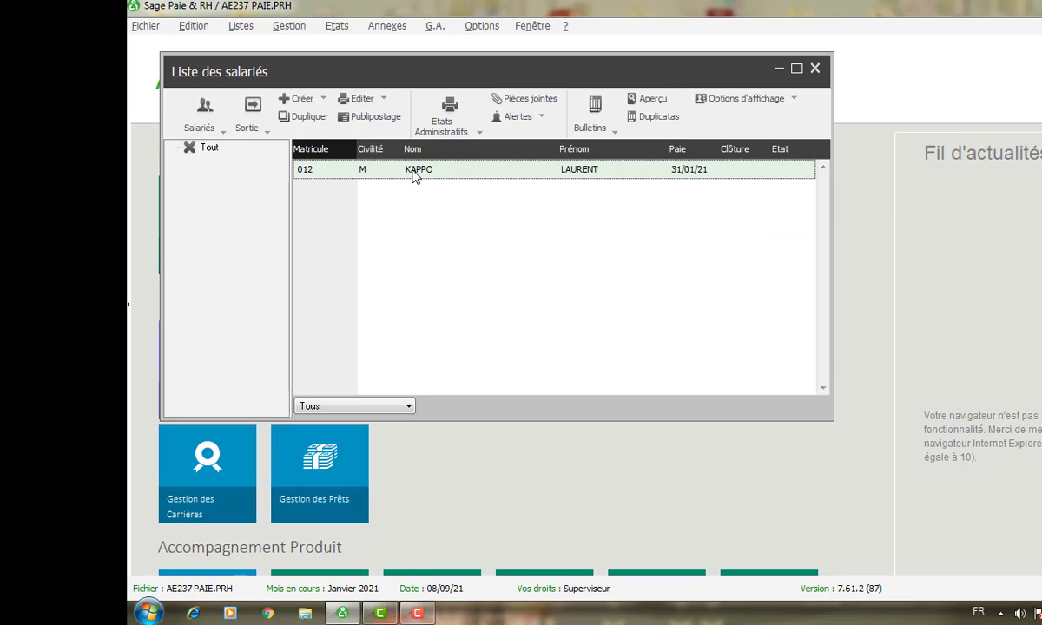
# - Reopen the employee's pay details, set annual reference salary 12333 and hours 173,333, and save
pyautogui.doubleClick(412, 173)
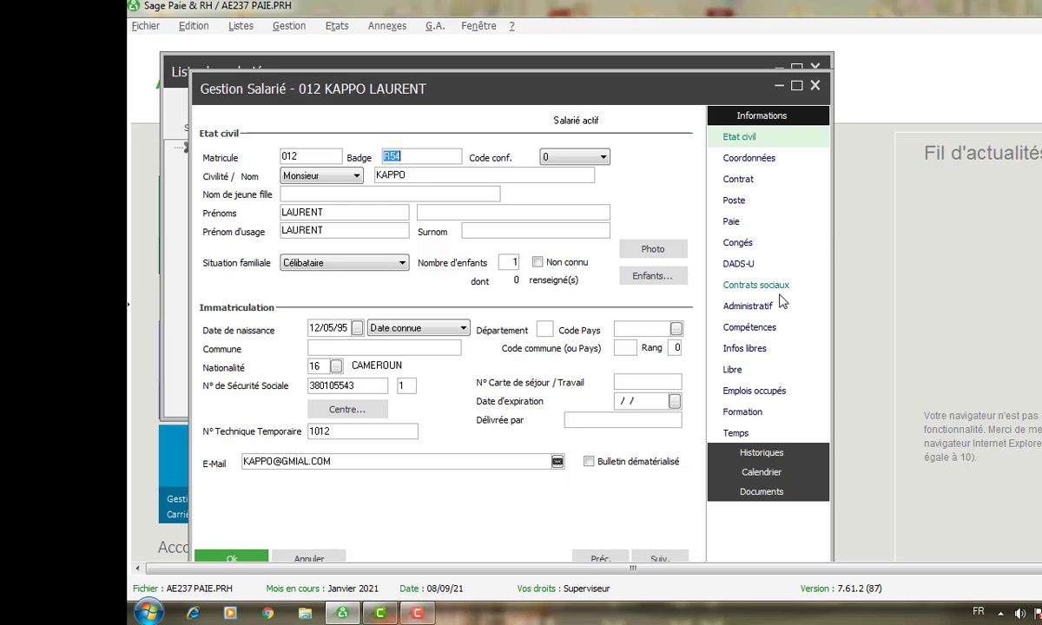
pyautogui.click(731, 223)
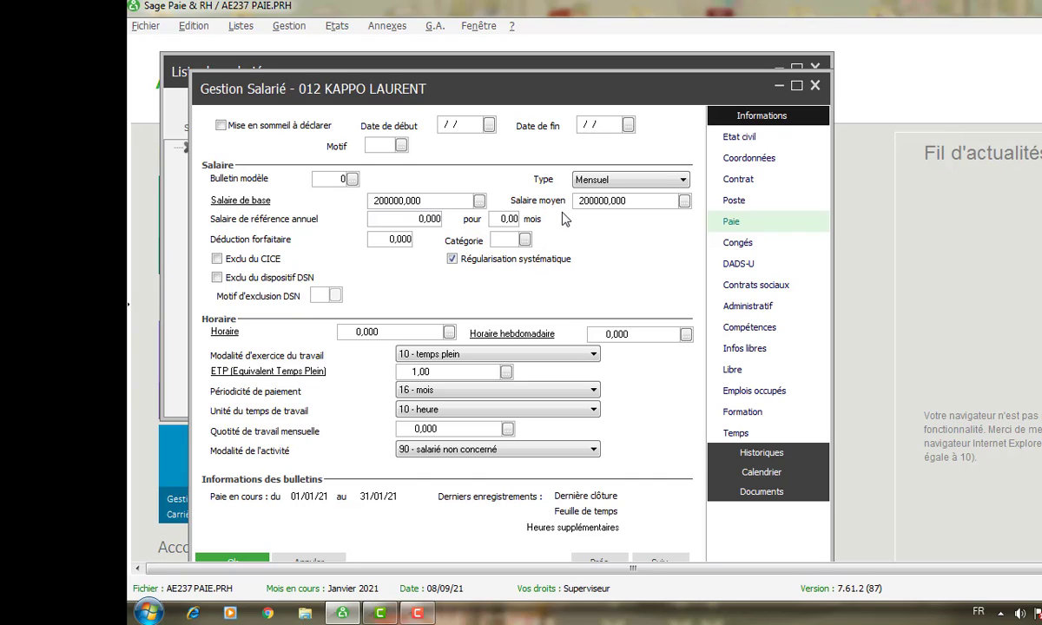
pyautogui.click(421, 218)
pyautogui.write('12')
pyautogui.write('3')
pyautogui.write('330')
pyautogui.click(404, 335)
pyautogui.write('173')
pyautogui.write(',')
pyautogui.write('333')
pyautogui.press('Return')
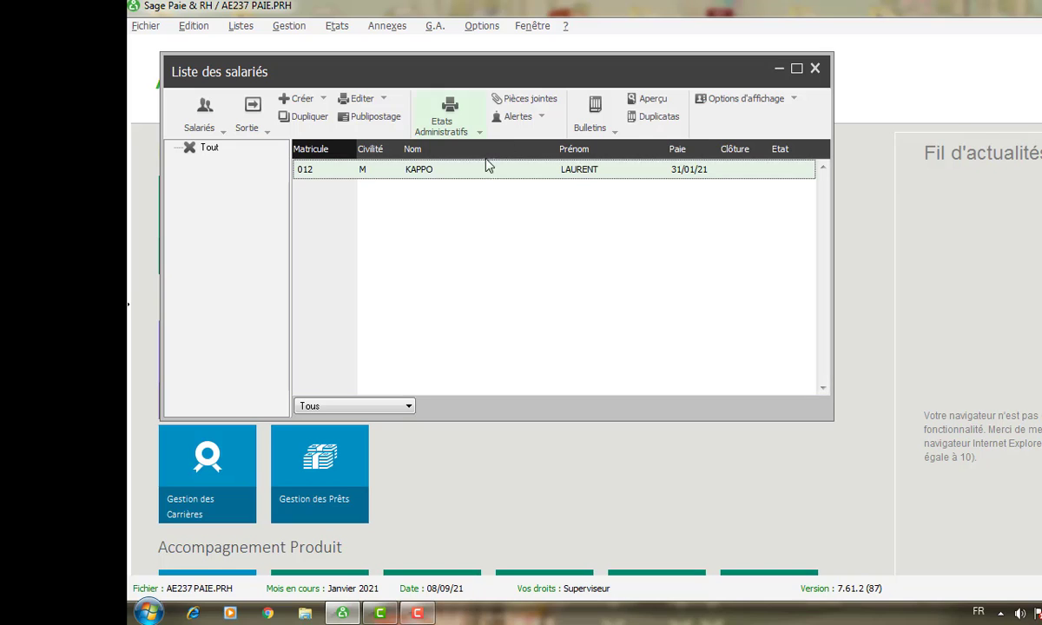
# - Reopen the employee's record and browse the PHOTO, W and skins folders for a photo, then cancel without one
pyautogui.doubleClick(477, 175)
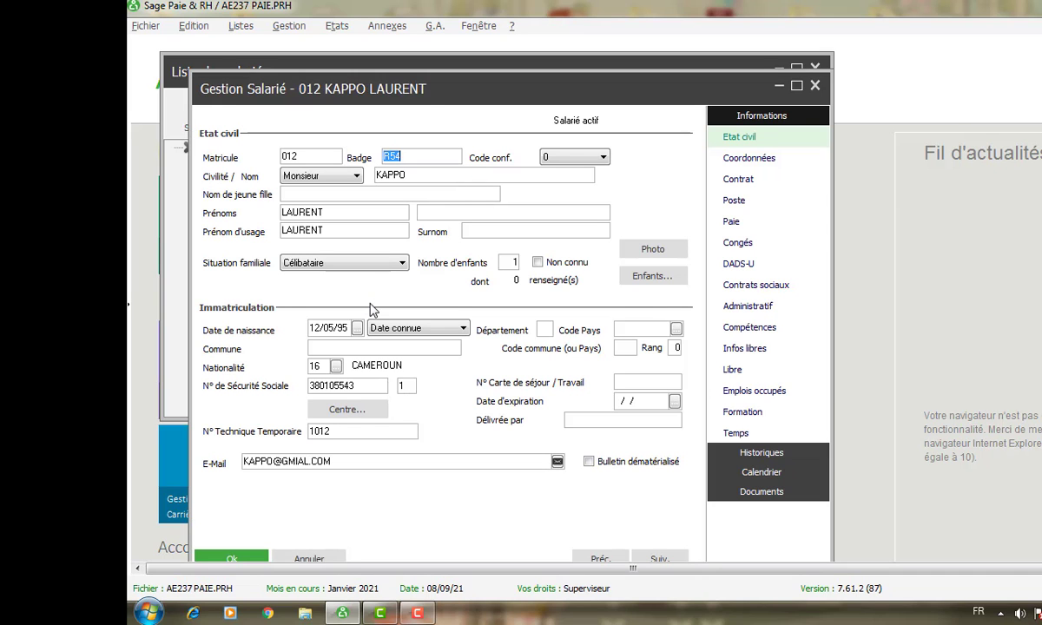
pyautogui.click(651, 250)
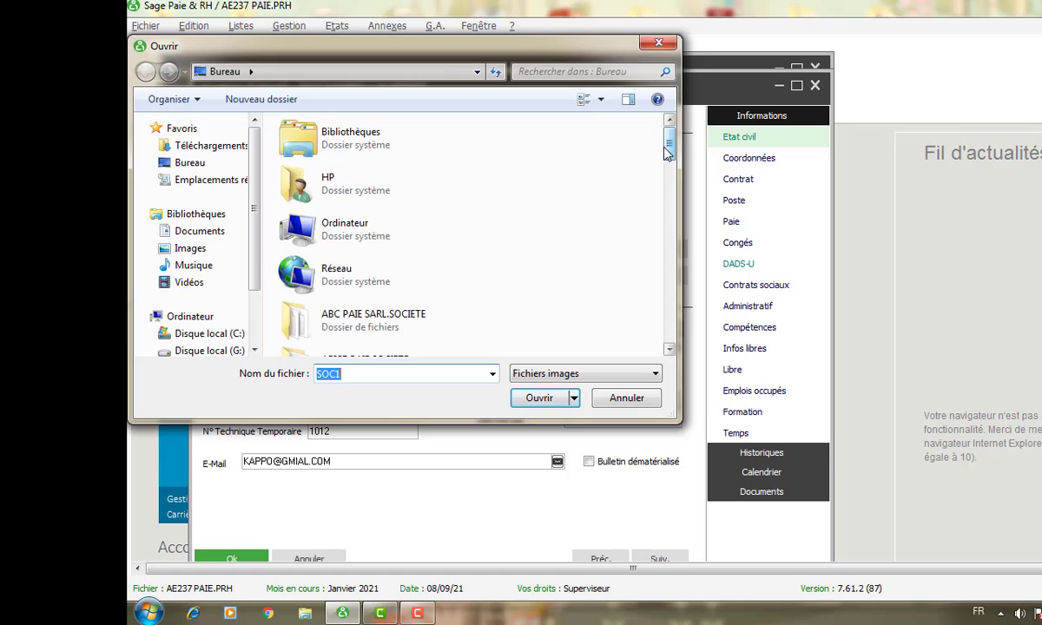
pyautogui.moveTo(669, 152); pyautogui.dragTo(651, 311)
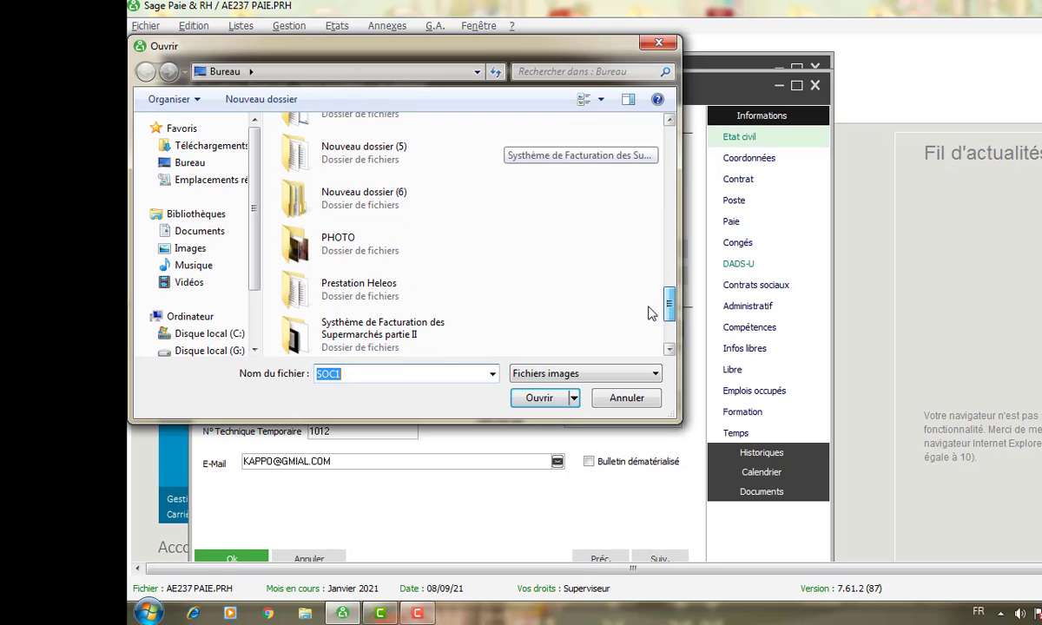
pyautogui.doubleClick(337, 237)
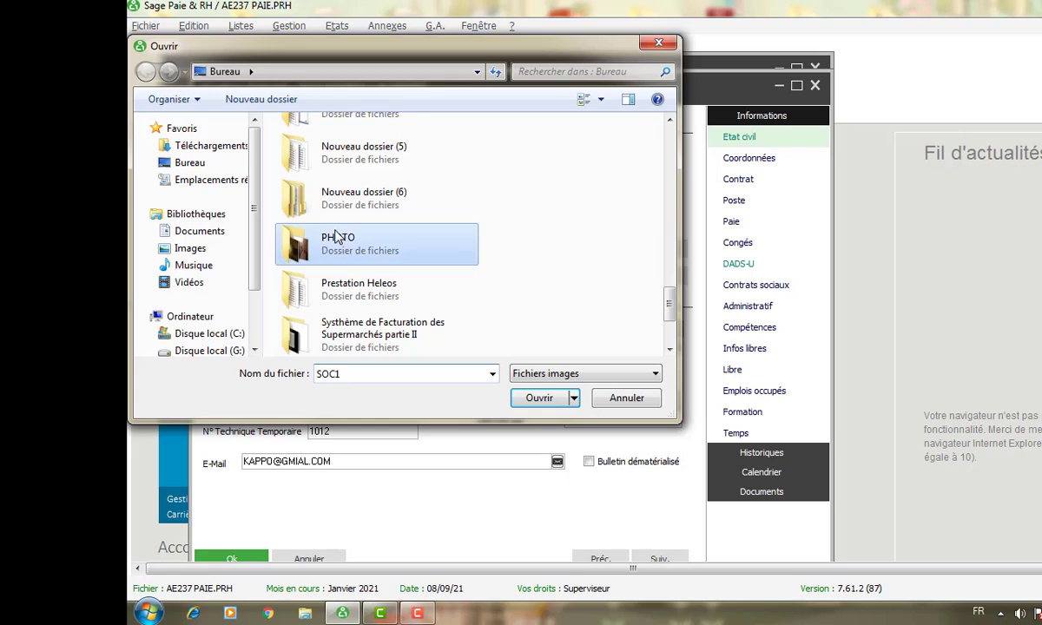
pyautogui.doubleClick(314, 177)
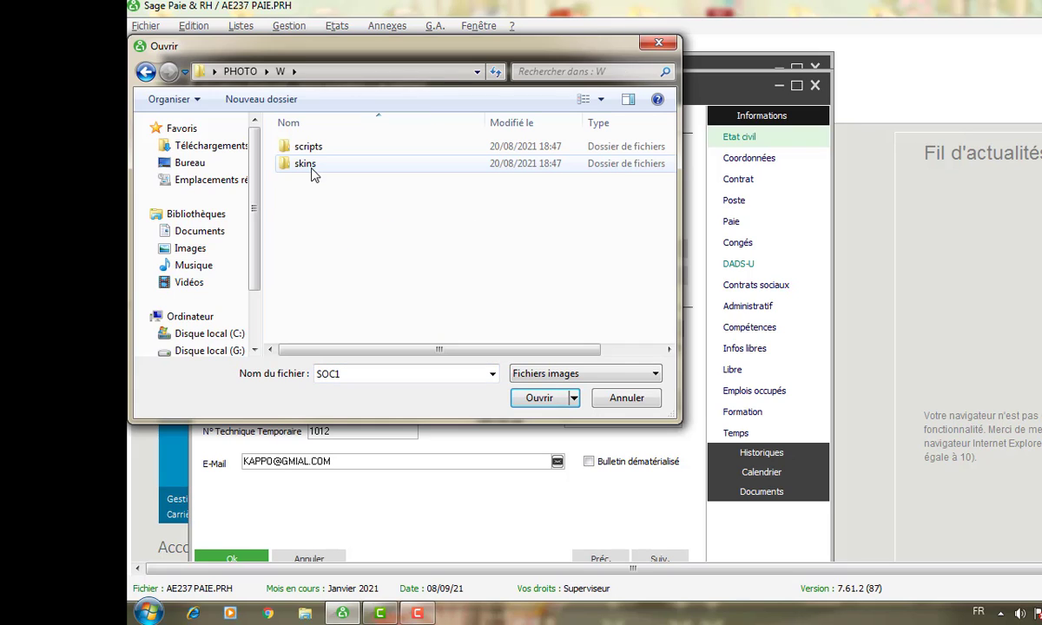
pyautogui.doubleClick(300, 164)
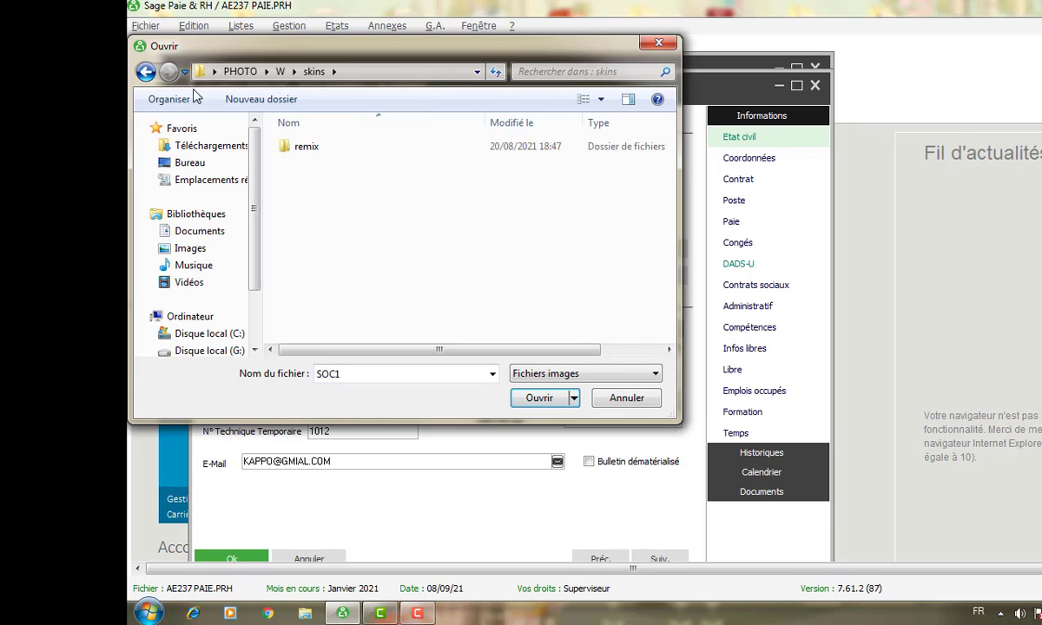
pyautogui.click(145, 73)
pyautogui.click(145, 73)
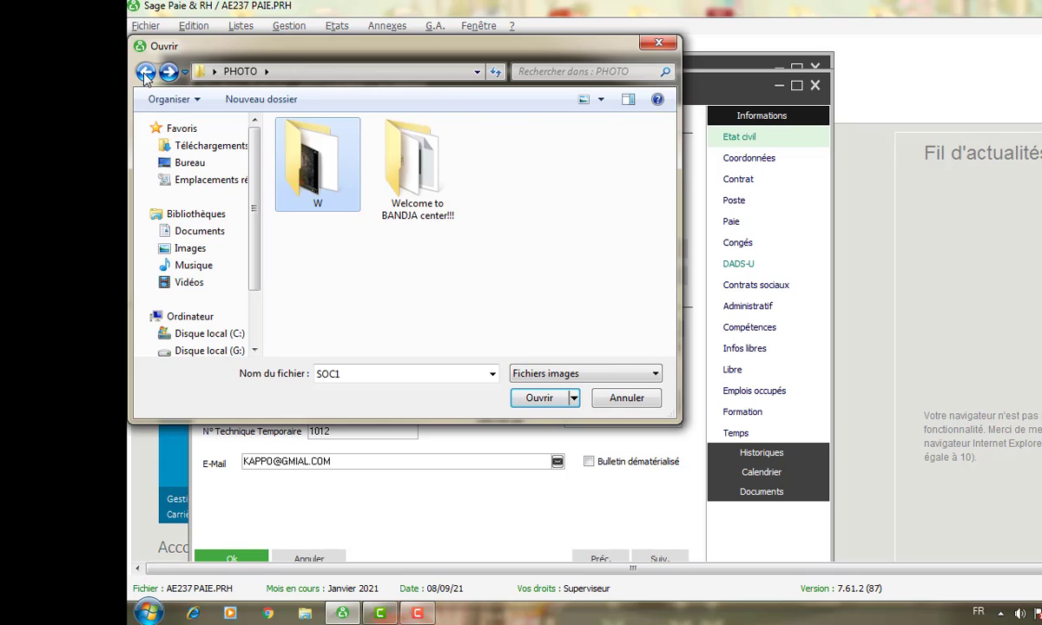
pyautogui.click(145, 73)
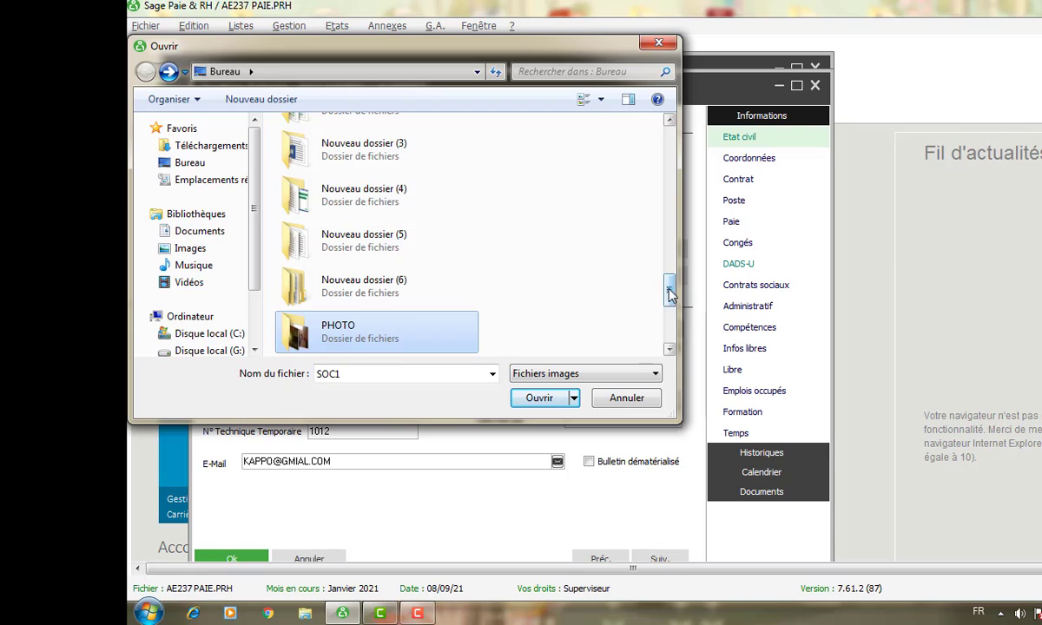
pyautogui.moveTo(669, 294)
pyautogui.mouseDown()
pyautogui.moveTo(677, 351)
pyautogui.moveTo(668, 168)
pyautogui.moveTo(670, 294)
pyautogui.mouseUp()
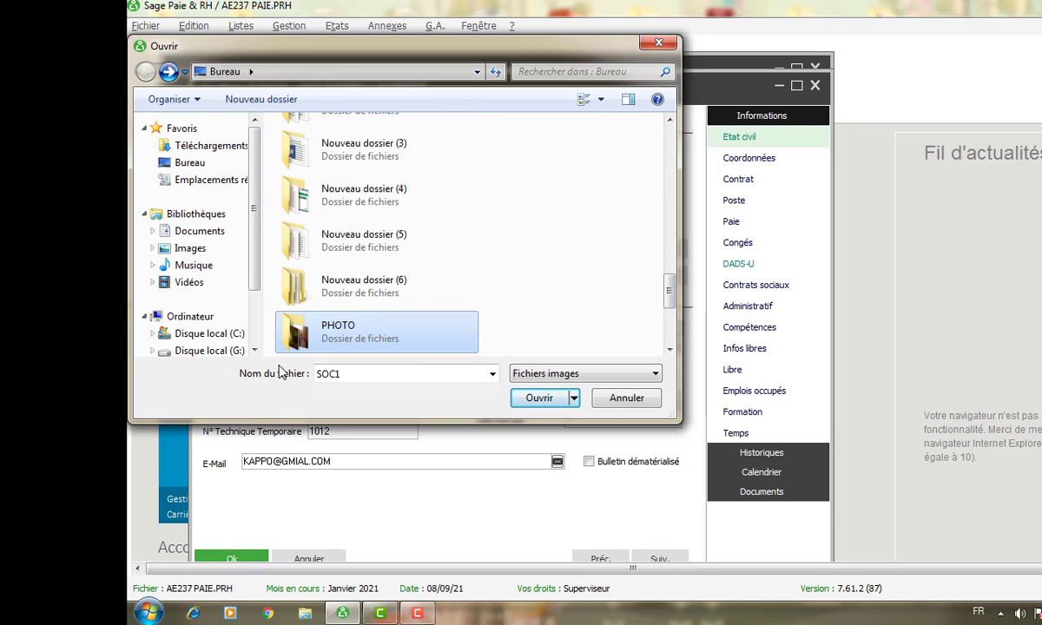
pyautogui.click(621, 398)
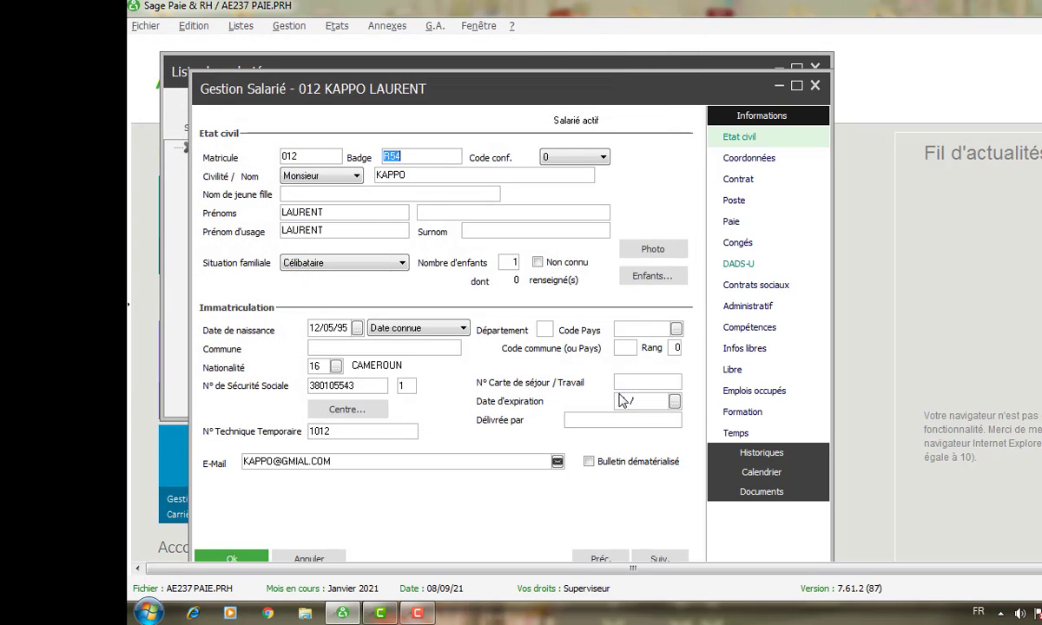
# - Add a child with their first name and birth date 01/01/17, then recheck the new entry
pyautogui.click(651, 276)
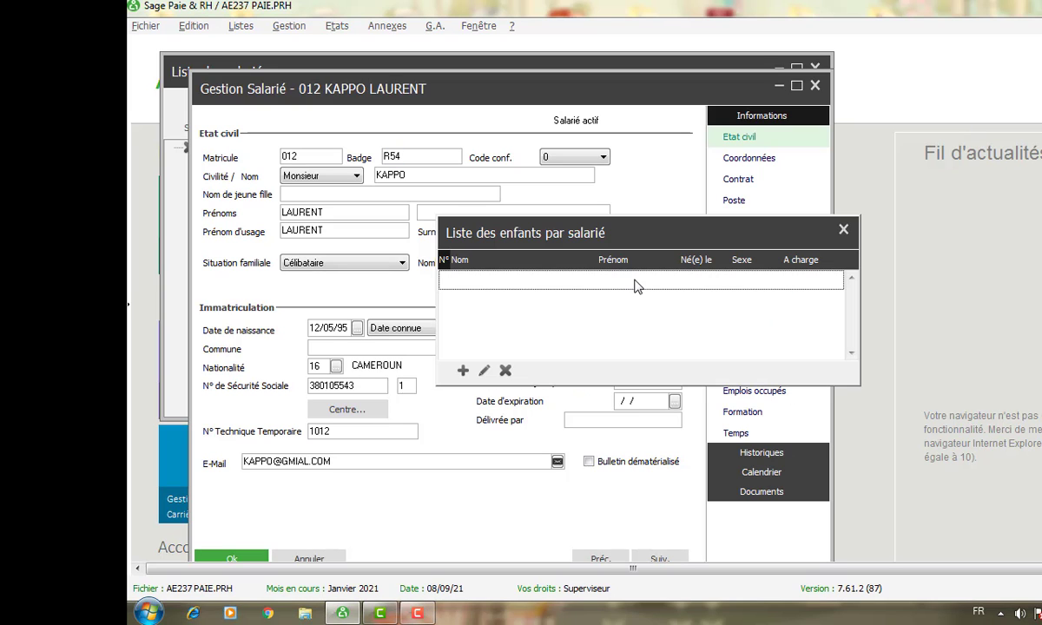
pyautogui.click(463, 371)
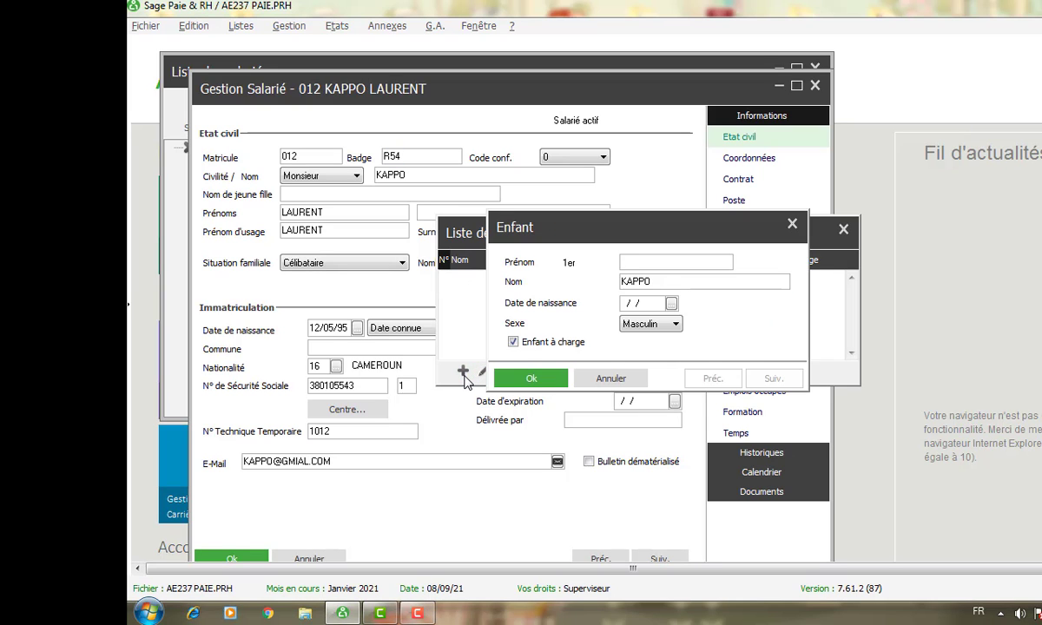
pyautogui.write('JUNIOR')
pyautogui.click(623, 306)
pyautogui.write('01/01/')
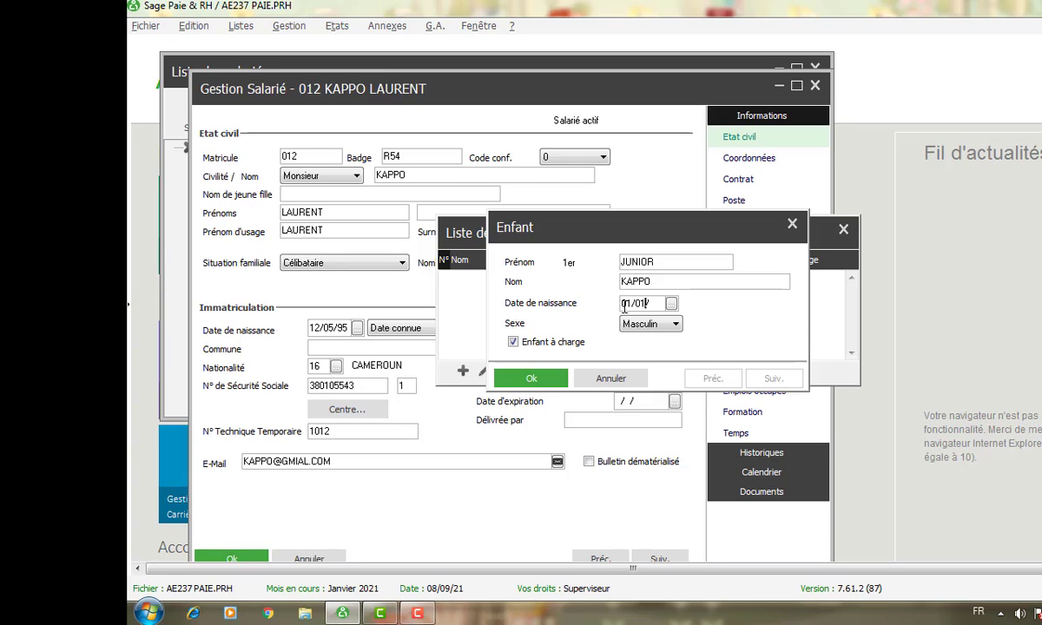
pyautogui.write('2')
pyautogui.press('BackSpace')
pyautogui.write('17')
pyautogui.click(539, 385)
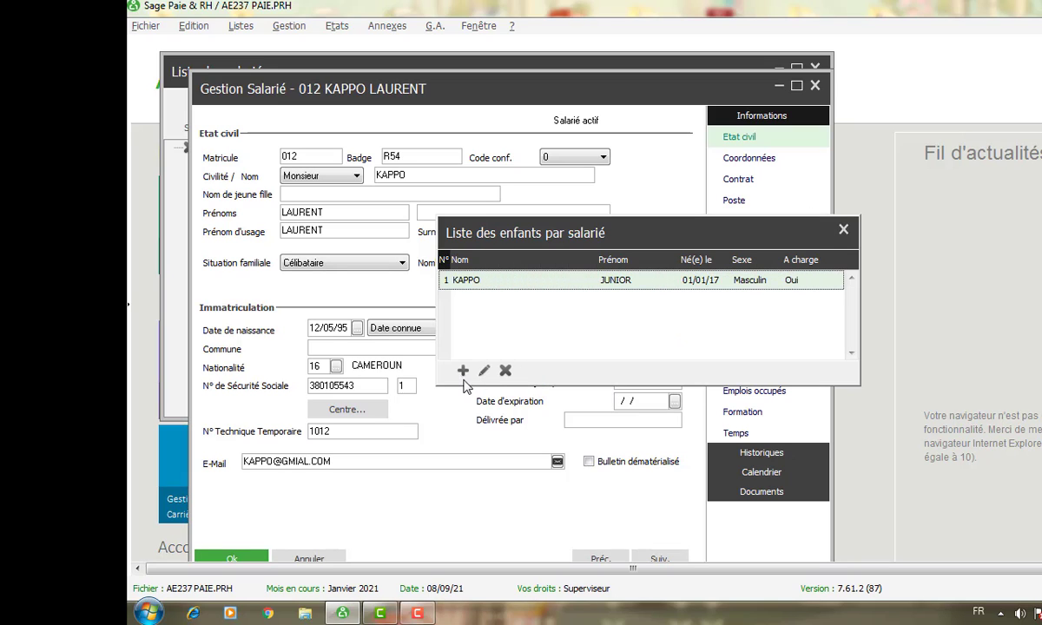
pyautogui.doubleClick(557, 280)
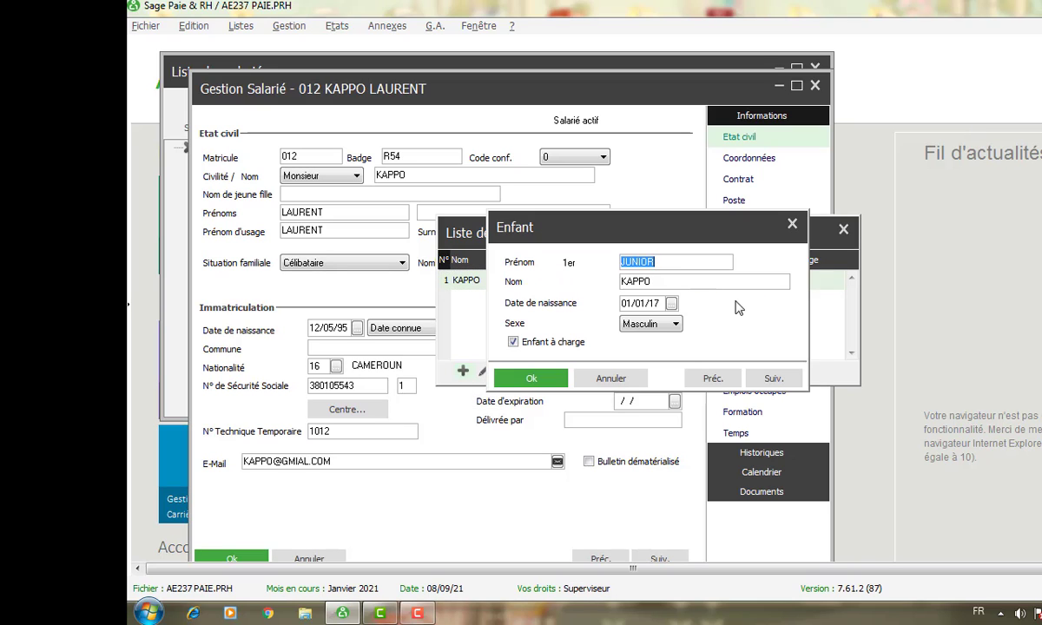
pyautogui.click(527, 380)
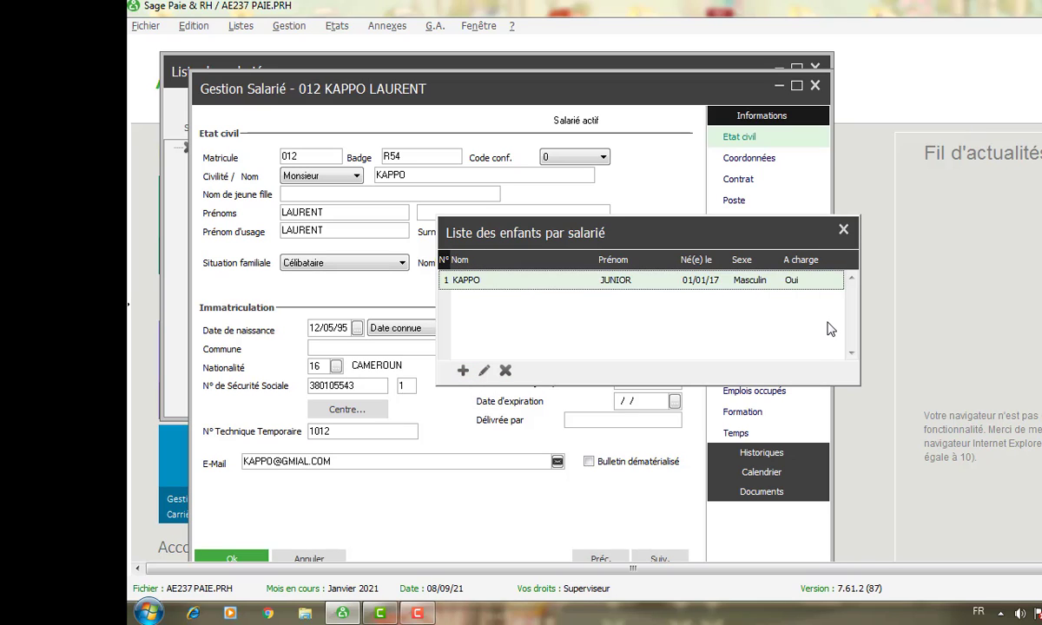
# - Close the children list and enter DOUALA 1 as the birth commune
pyautogui.click(843, 231)
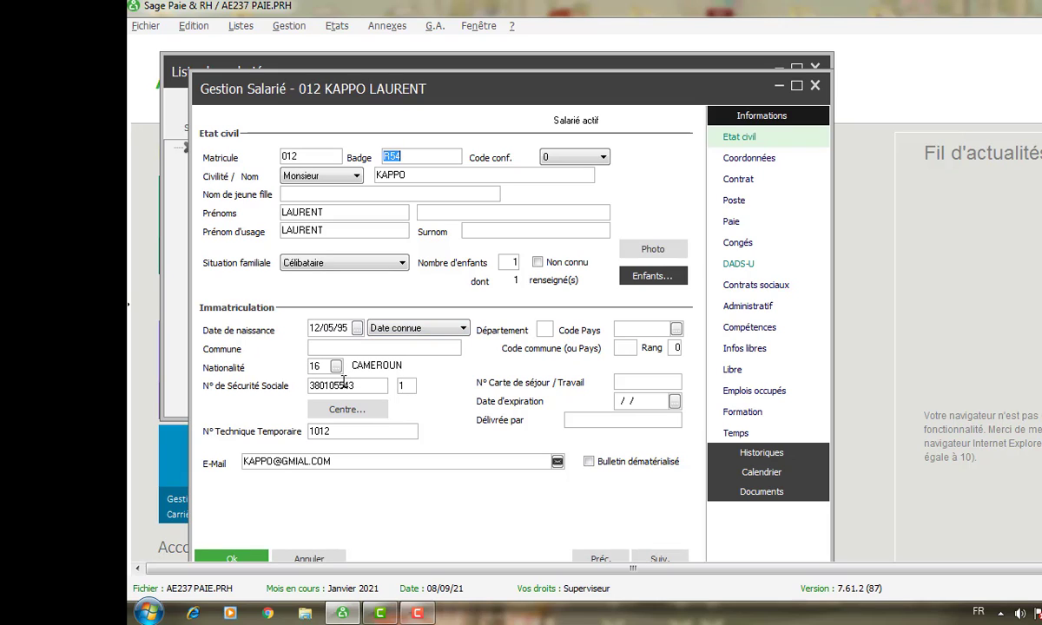
pyautogui.click(318, 349)
pyautogui.write('DOUALA')
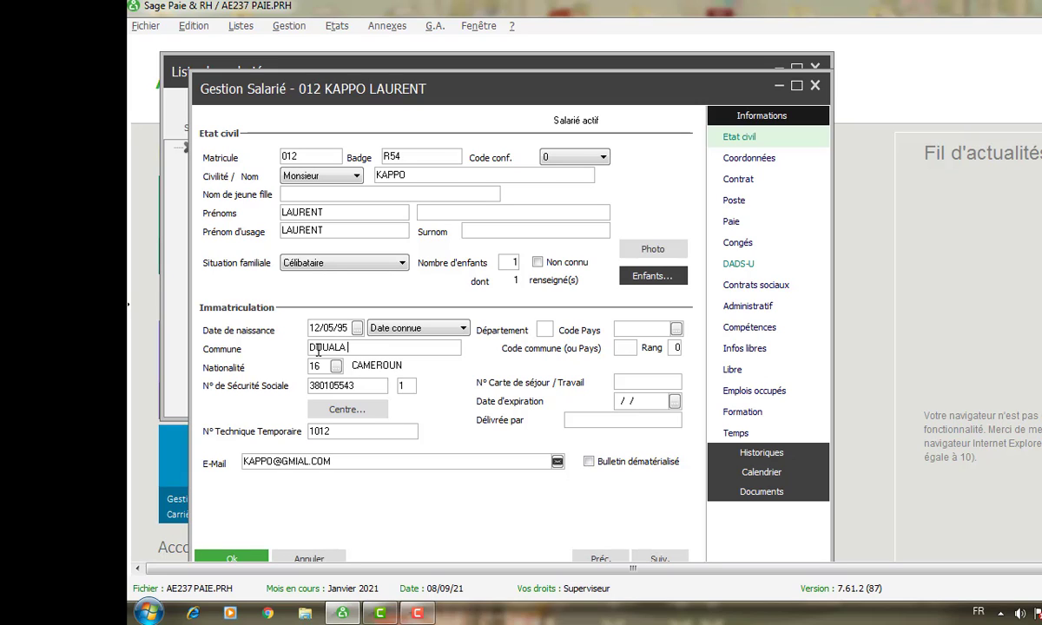
pyautogui.write(' 1')
# - Set the birth country code to CMR (CAMEROUN) and the département to 1
pyautogui.click(651, 329)
pyautogui.write('CMR')
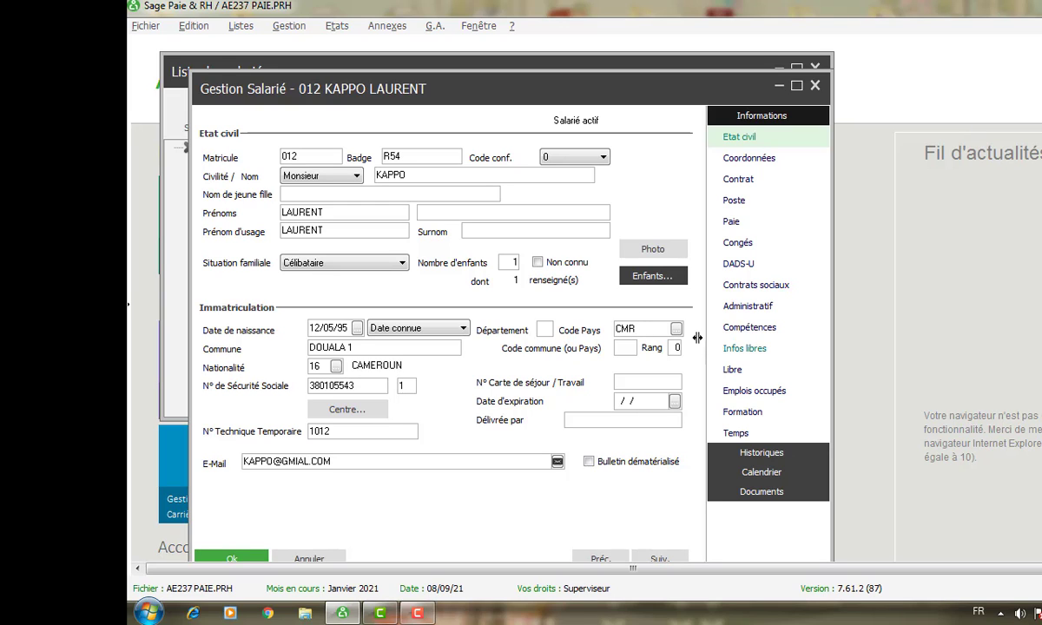
pyautogui.click(678, 330)
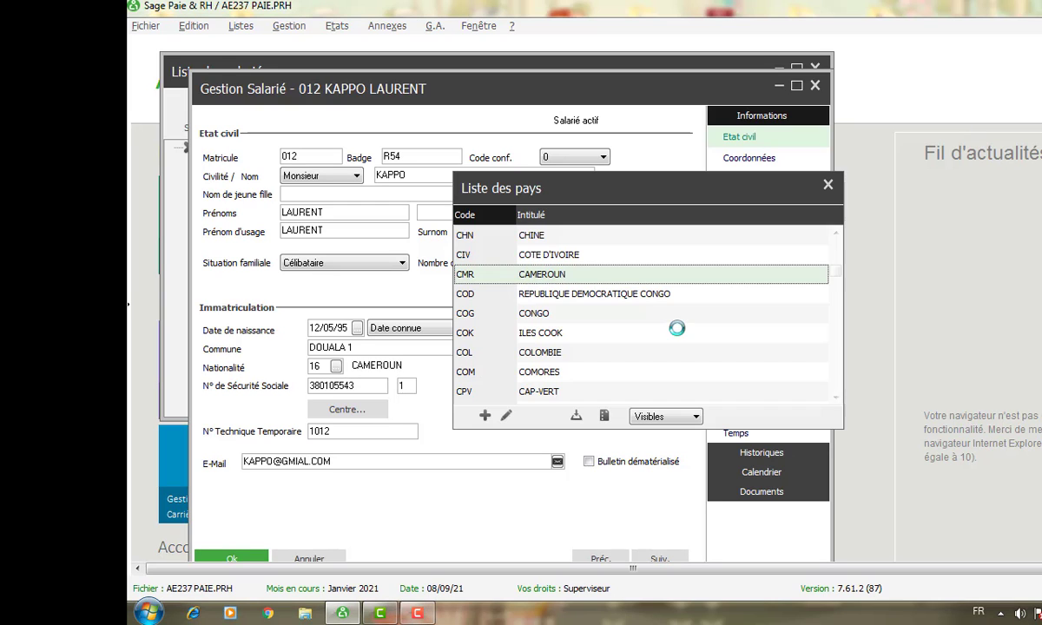
pyautogui.doubleClick(539, 275)
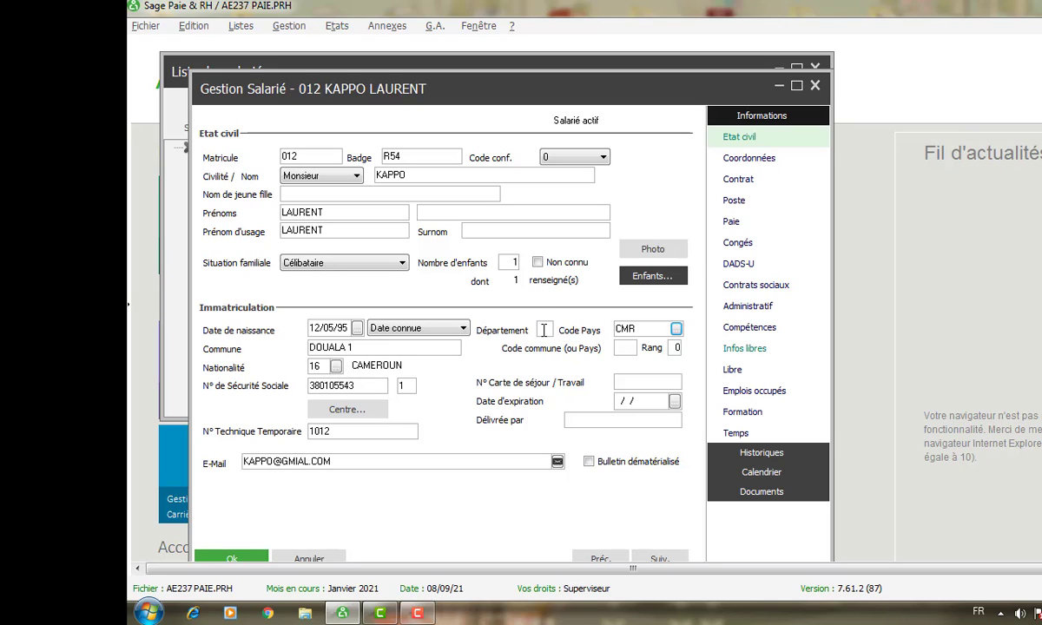
pyautogui.click(544, 330)
pyautogui.write('1')
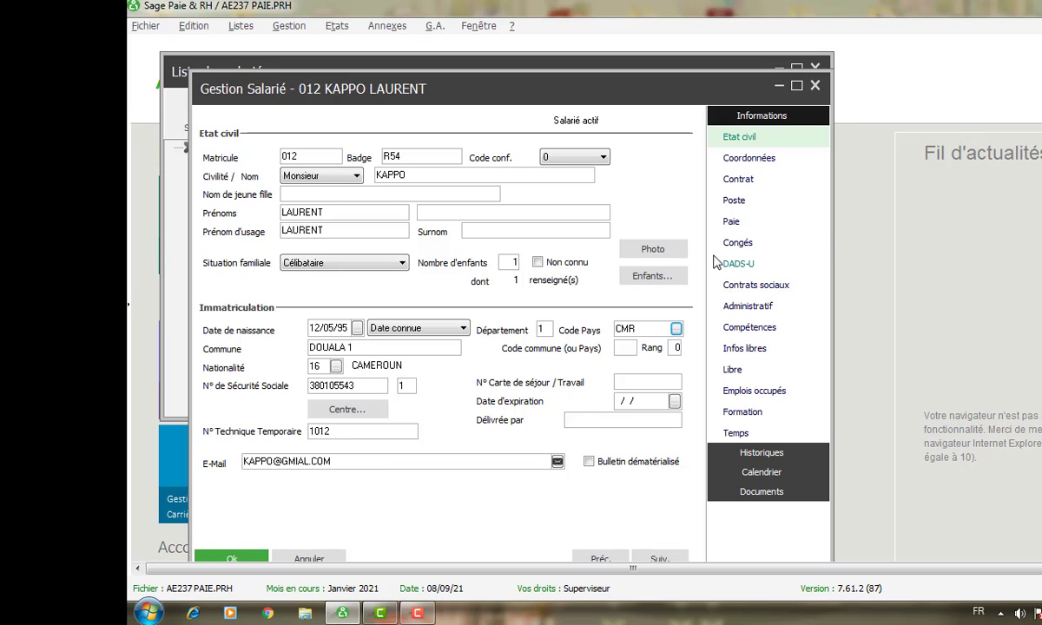
# - Look over the Paie, Congés, DADS-U and Contrats sociaux pages, ending on Administratif
pyautogui.click(734, 224)
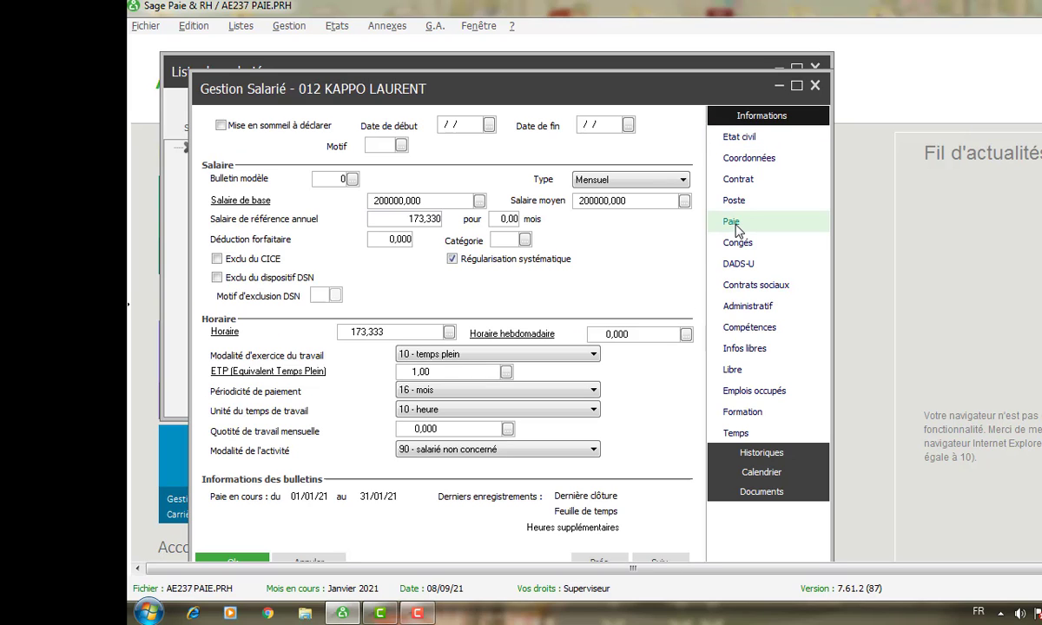
pyautogui.click(737, 244)
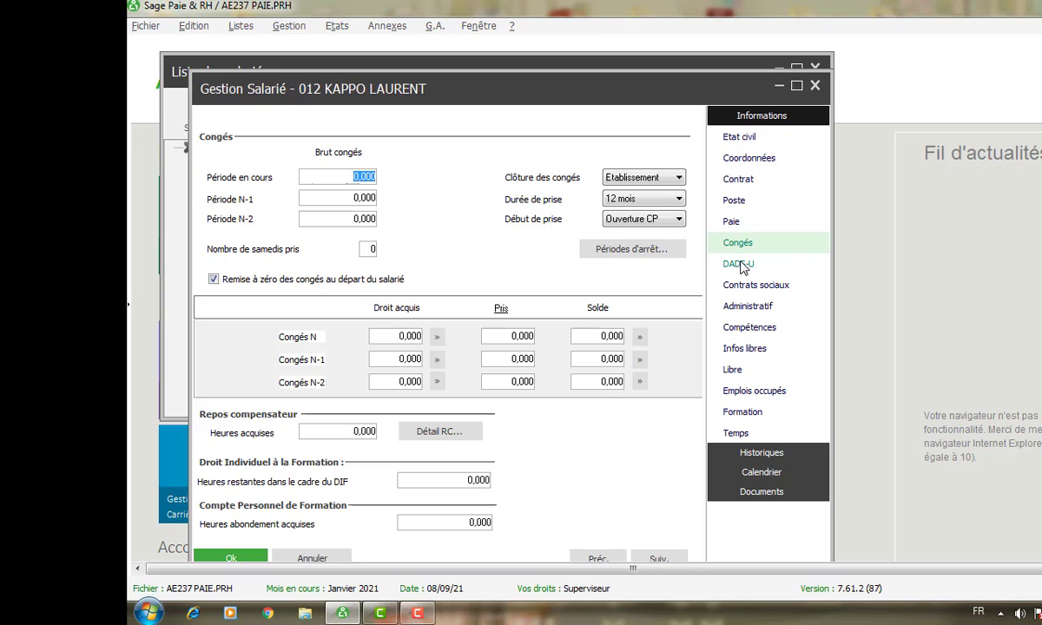
pyautogui.click(741, 265)
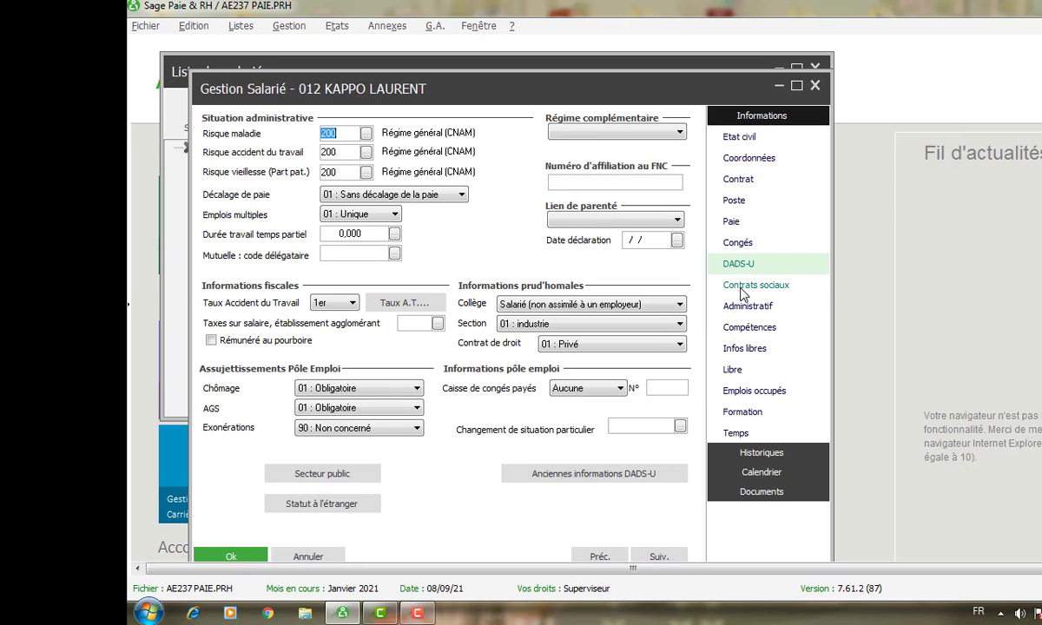
pyautogui.click(744, 289)
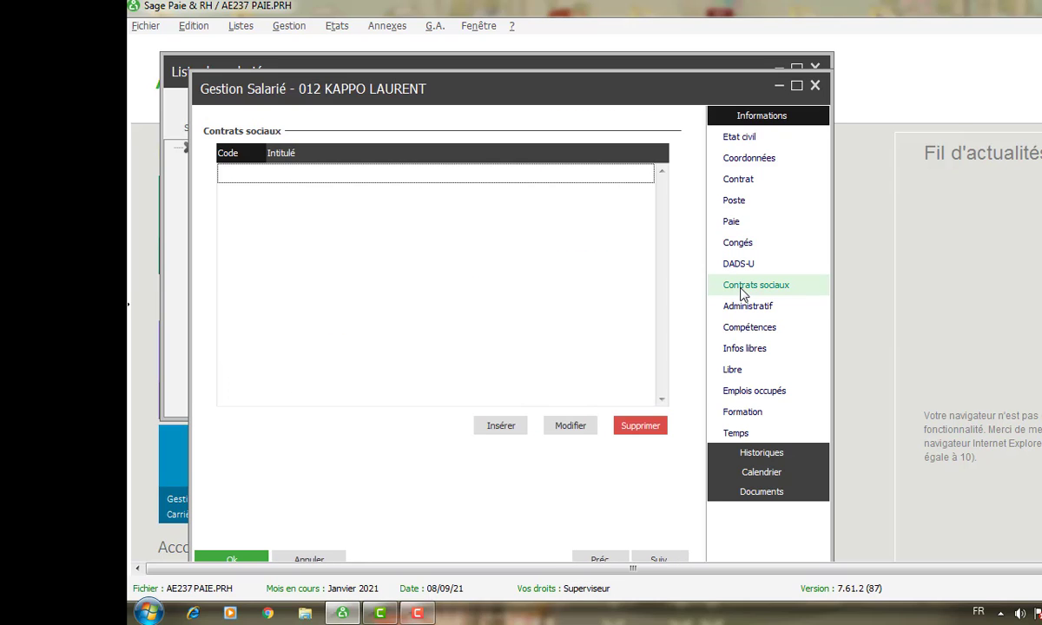
pyautogui.click(748, 309)
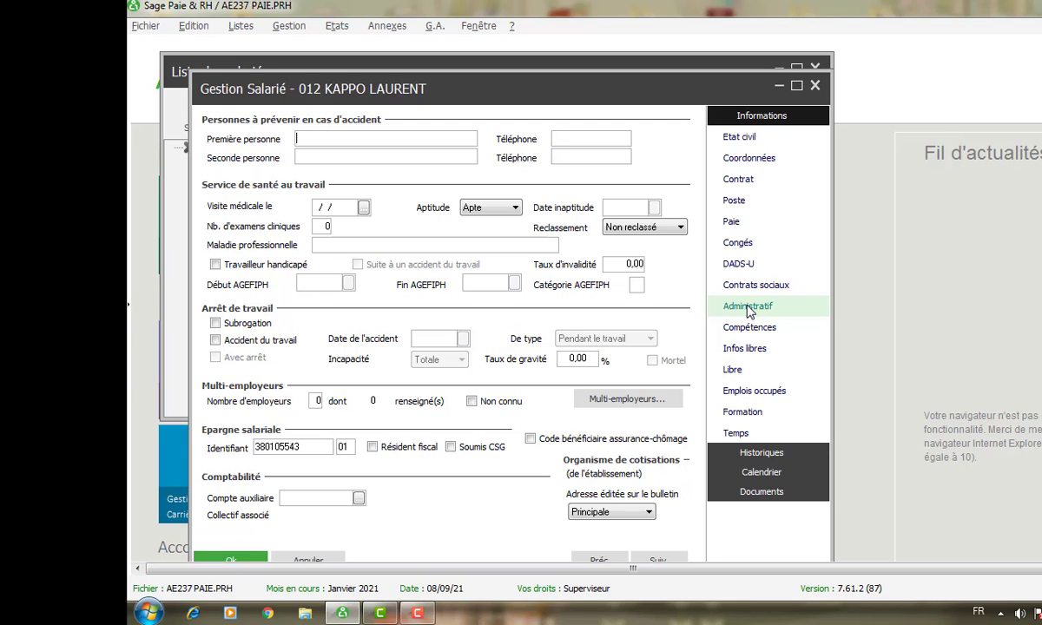
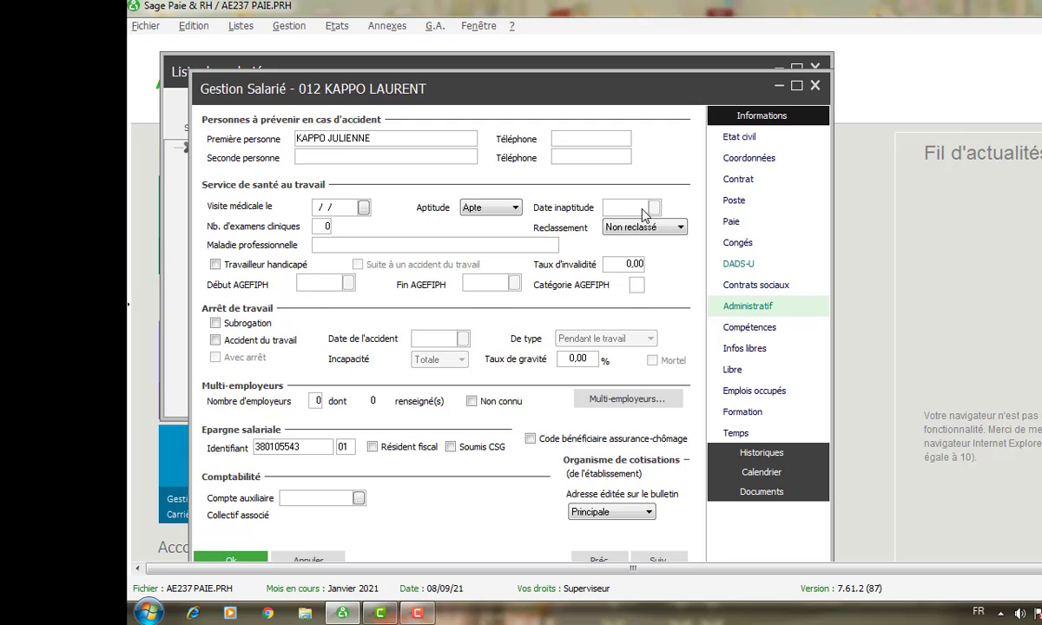
# - Enter both emergency contacts' names and the first contact's phone number
pyautogui.write('M')
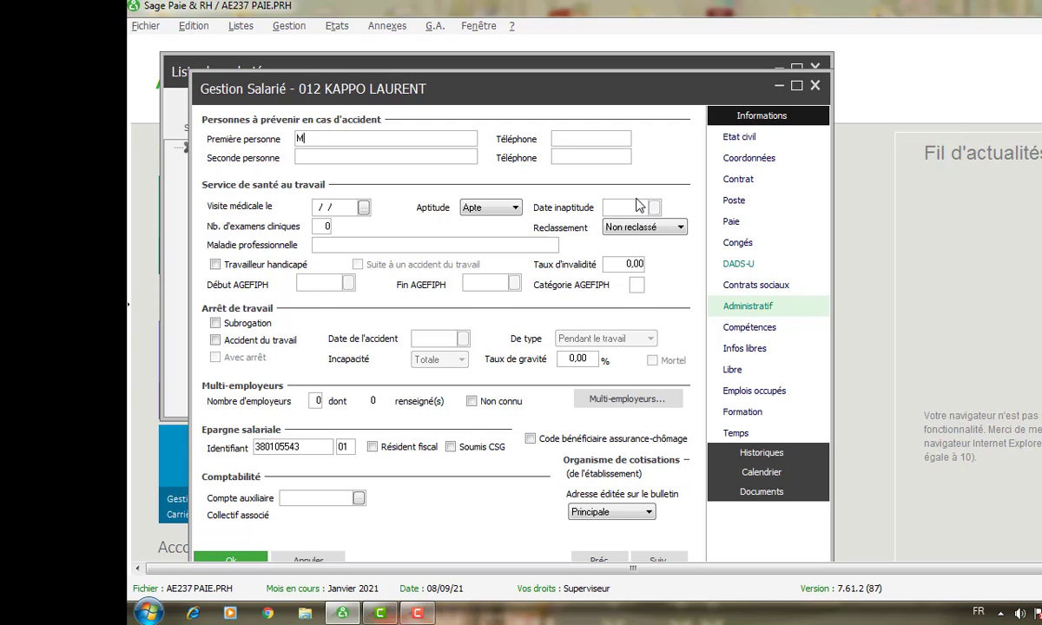
pyautogui.write('ADAME KAPPO')
pyautogui.click(310, 153)
pyautogui.write('JUL')
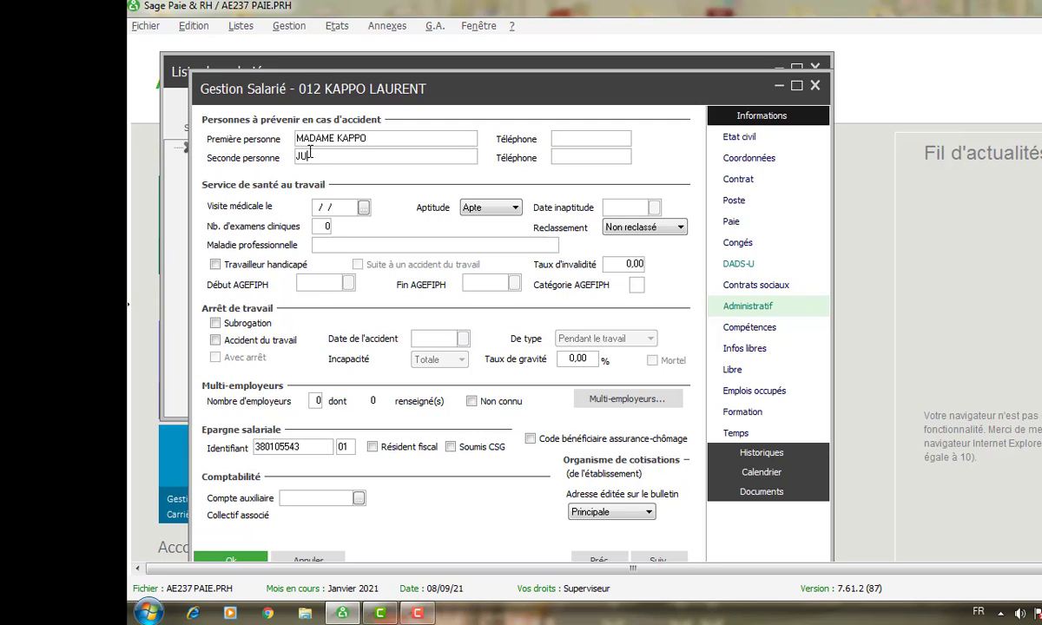
pyautogui.write('IENNE')
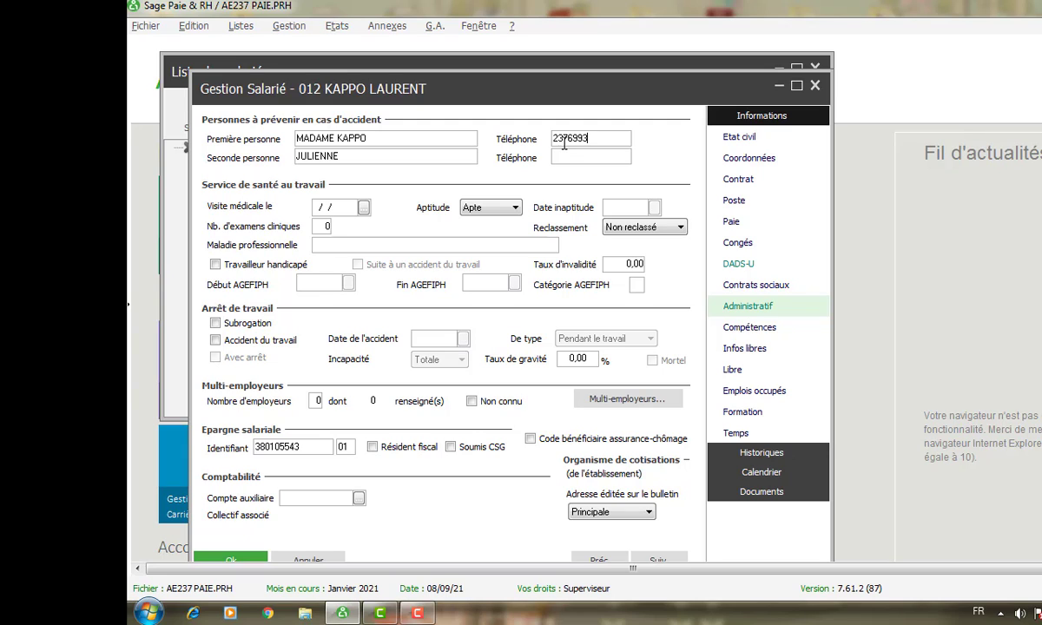
# - Look through the Compétences, Infos libres and Libre pages, ending on Emplois occupés
pyautogui.click(752, 335)
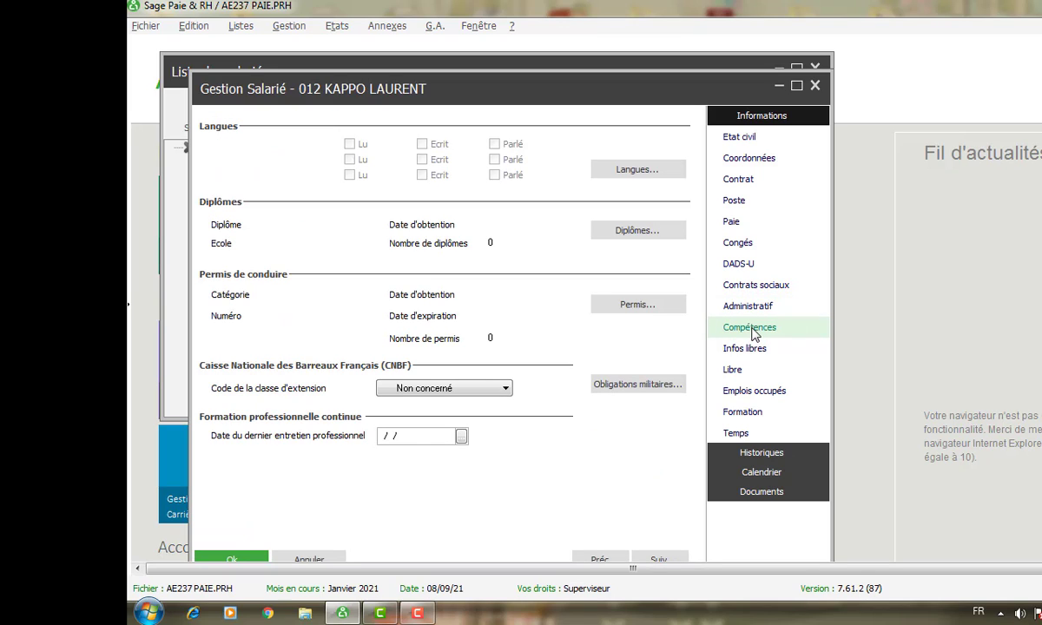
pyautogui.click(747, 351)
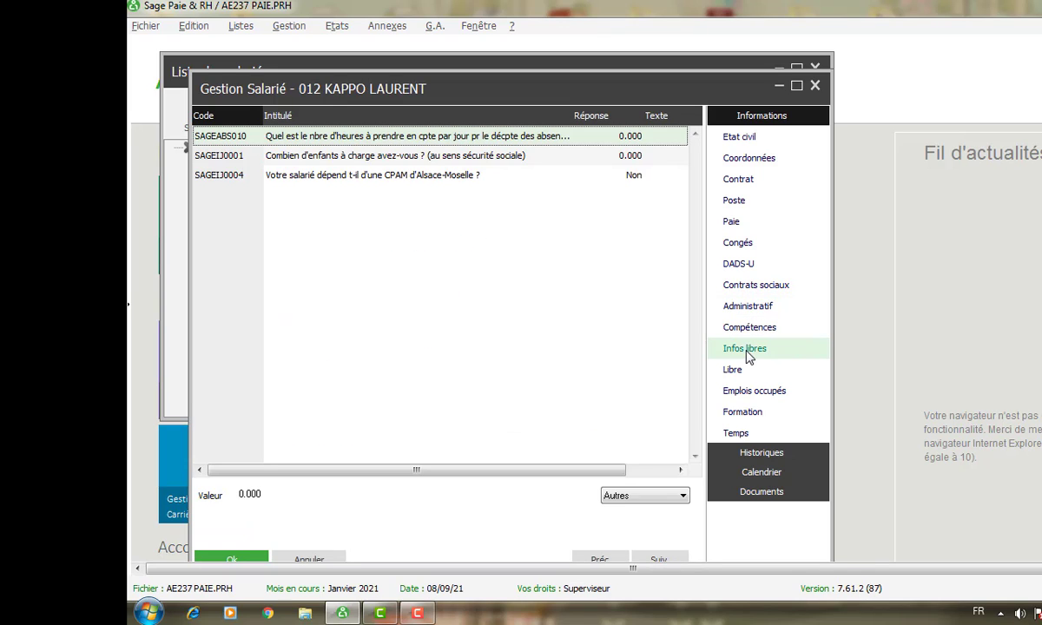
pyautogui.click(738, 371)
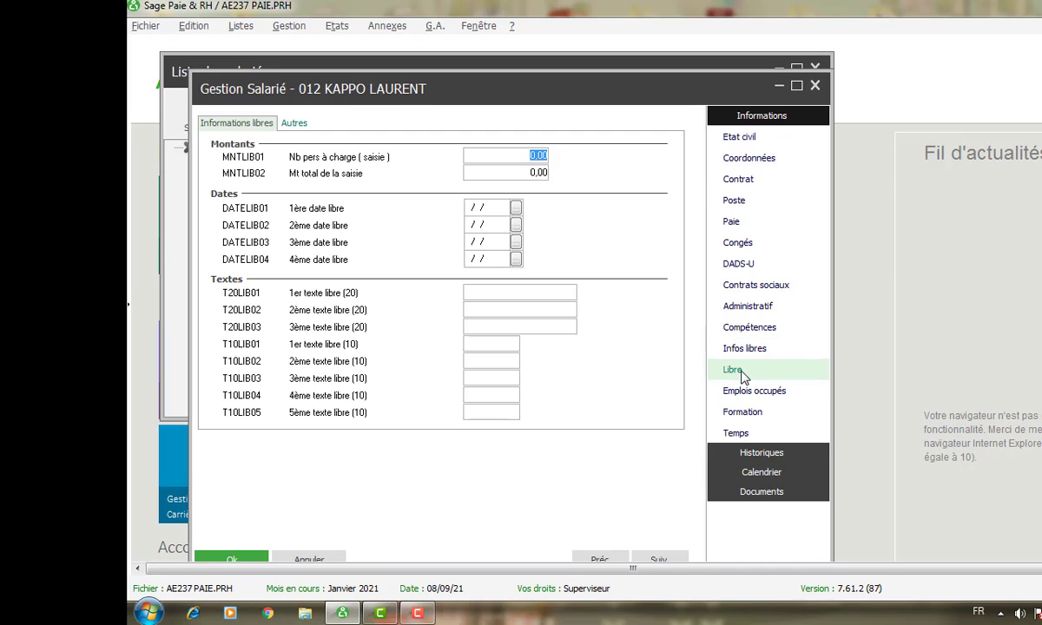
pyautogui.click(751, 394)
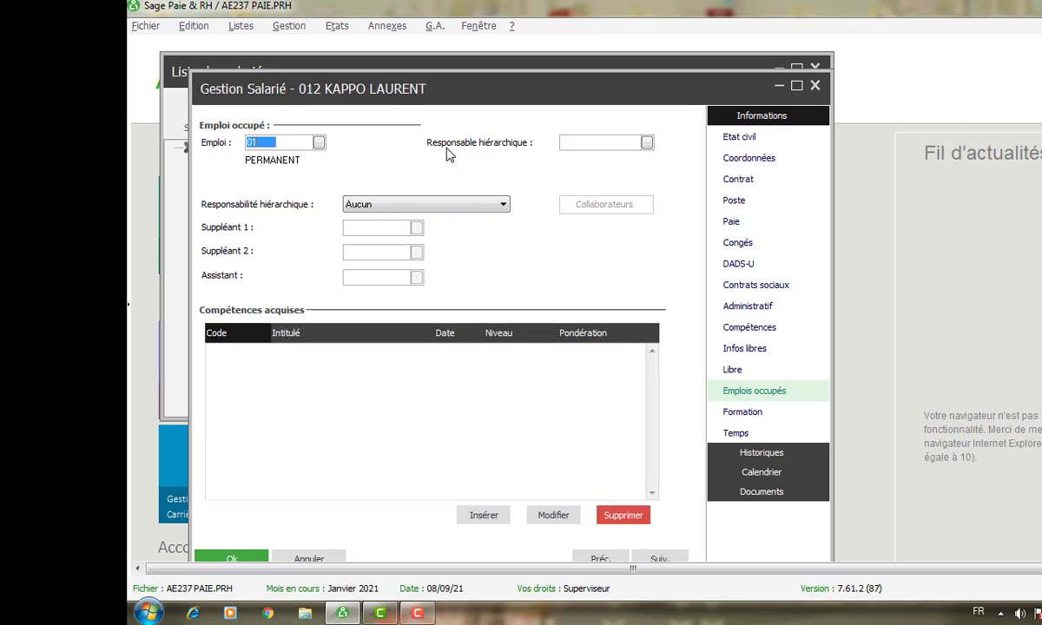
pyautogui.click(647, 143)
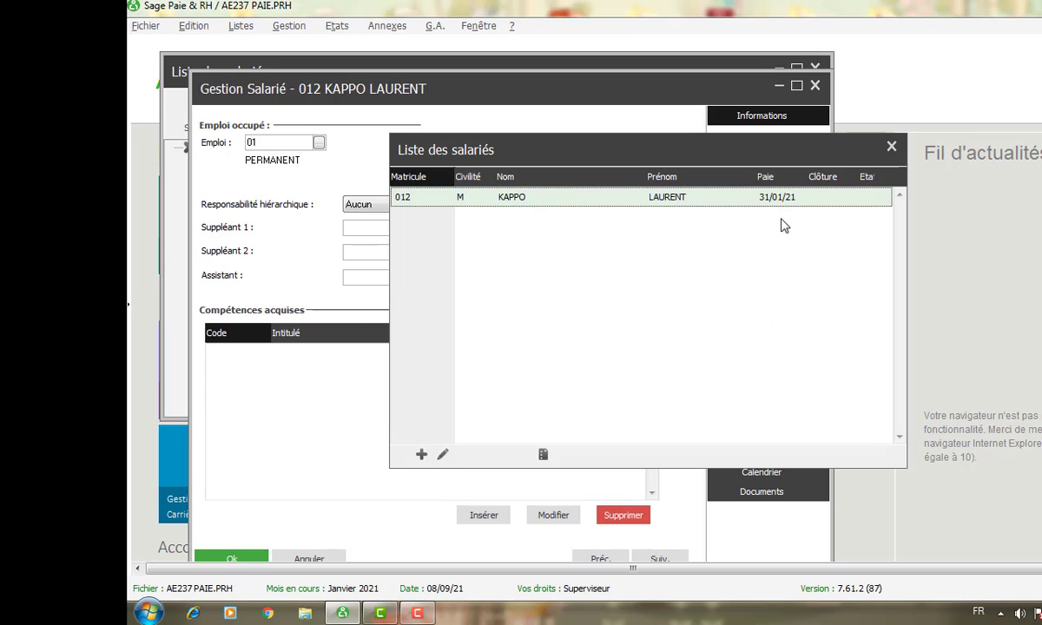
pyautogui.click(890, 145)
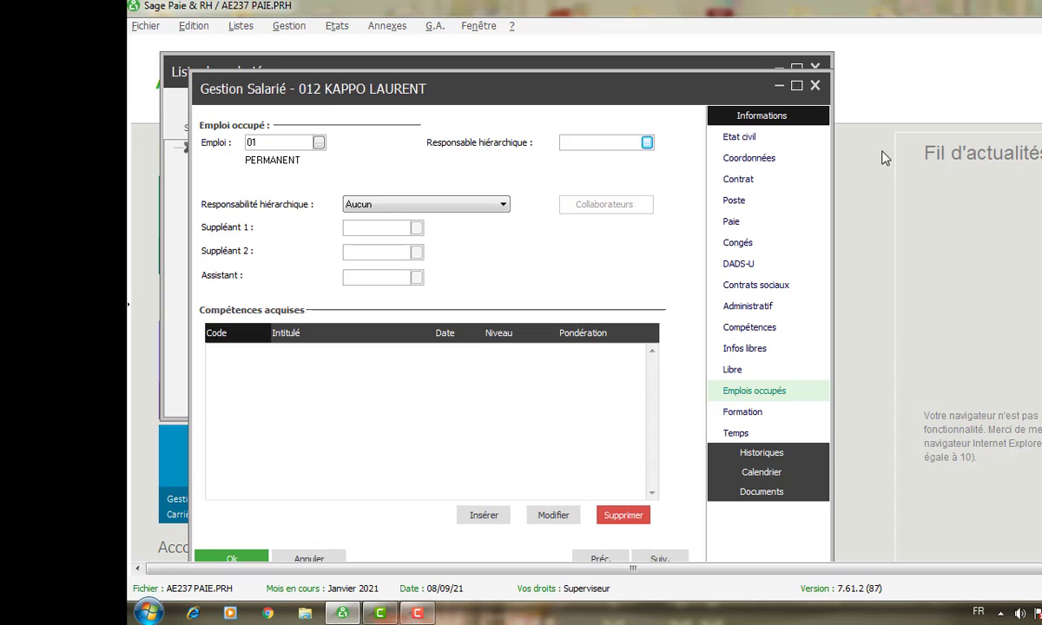
pyautogui.click(647, 142)
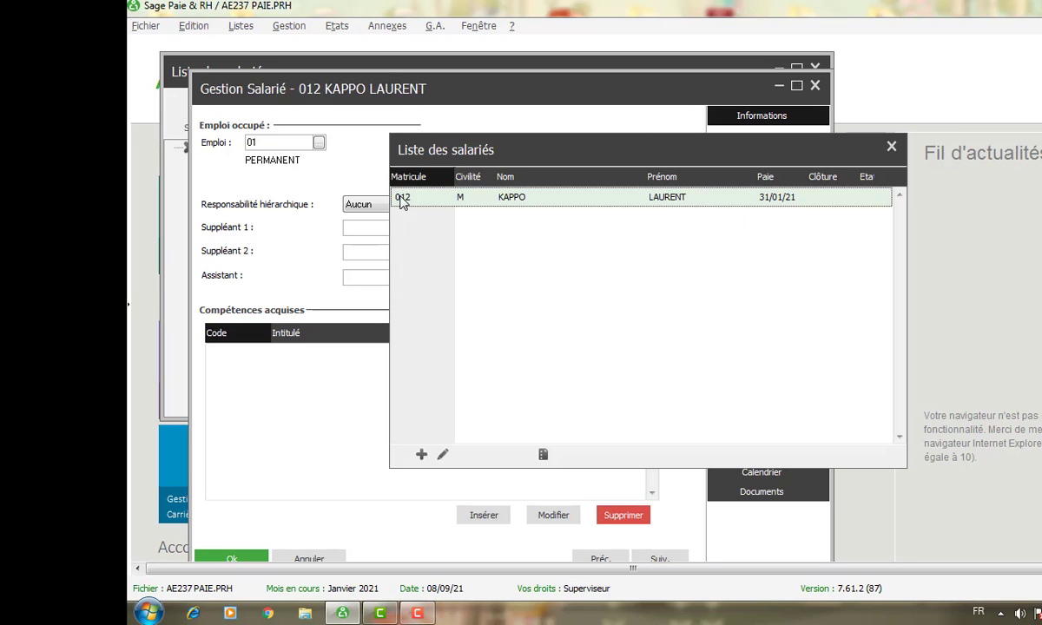
pyautogui.click(445, 457)
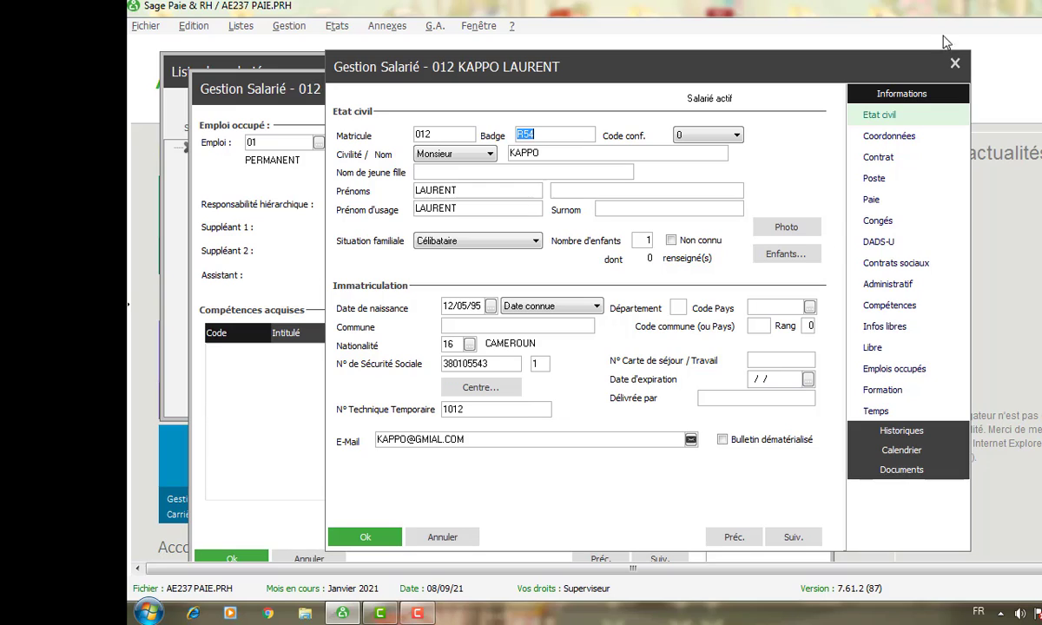
pyautogui.click(954, 64)
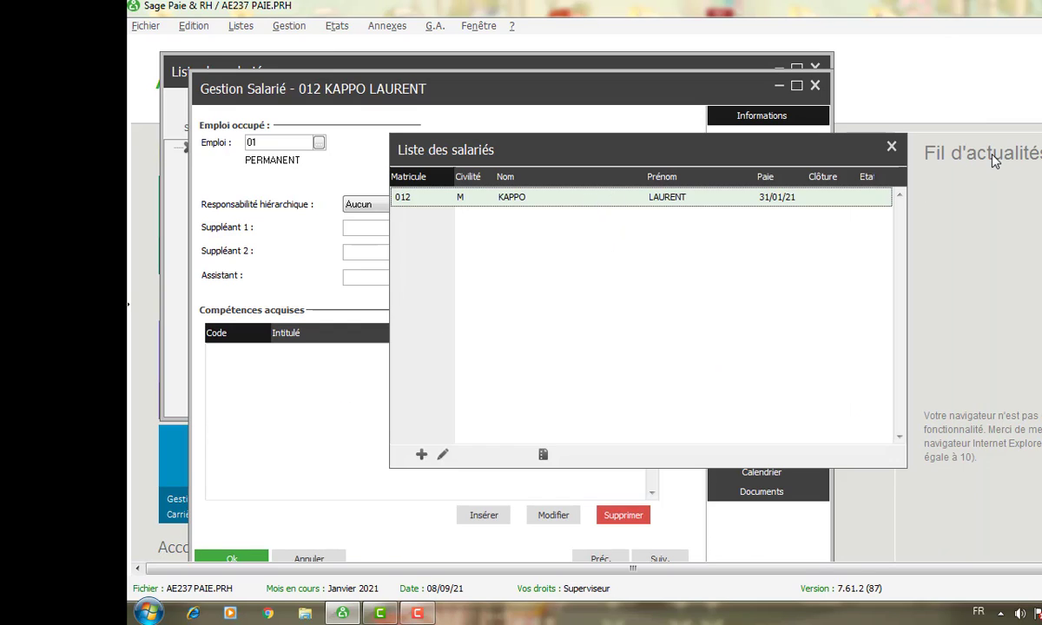
pyautogui.click(889, 150)
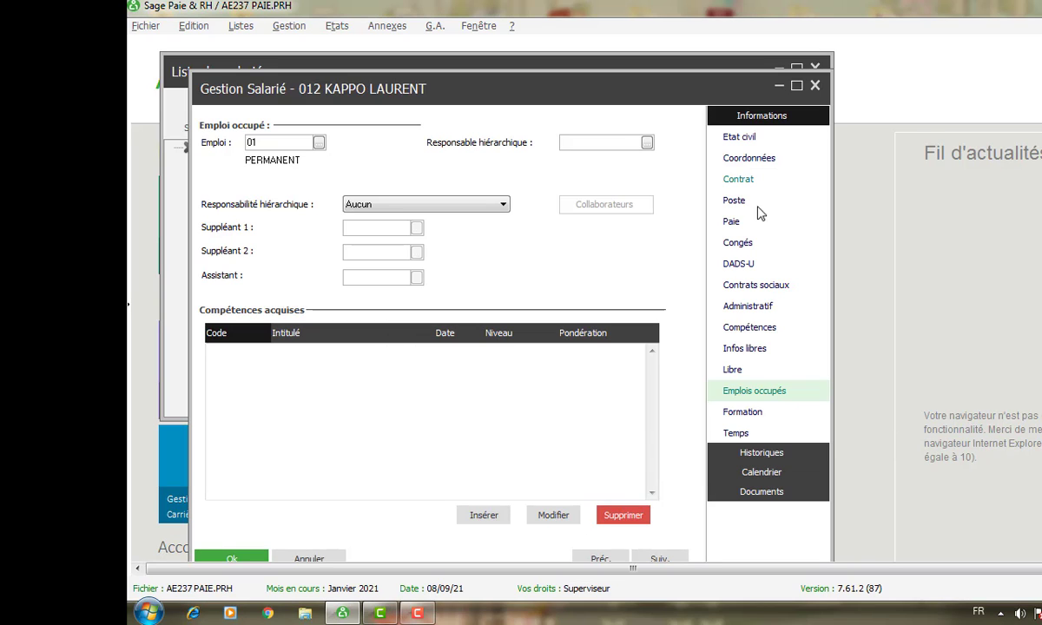
# - Glance at the Formation and Temps pages, then go back to Etat civil
pyautogui.click(742, 413)
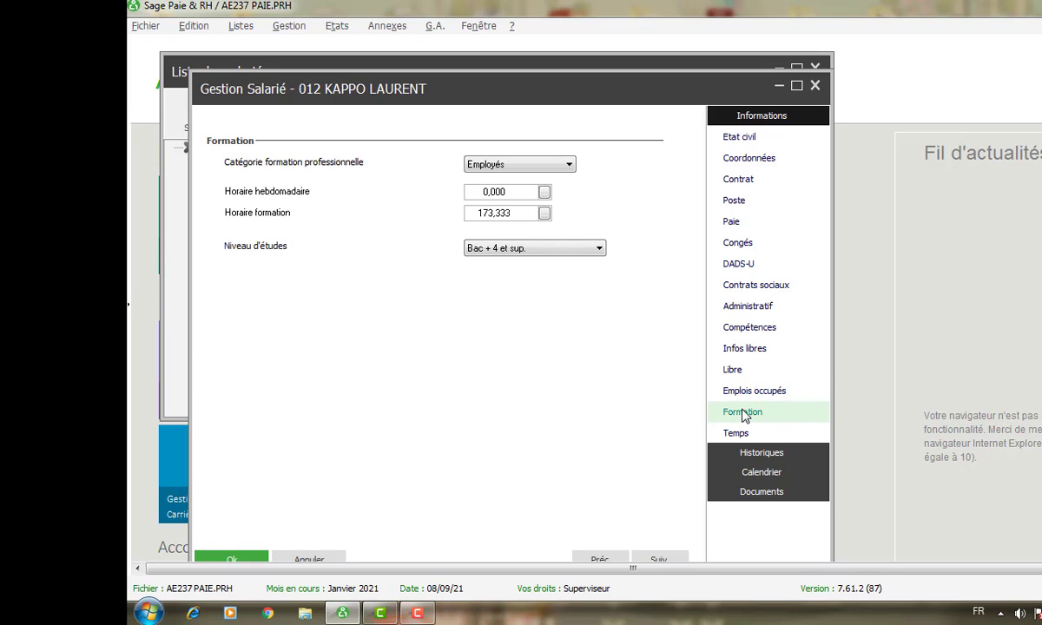
pyautogui.click(735, 436)
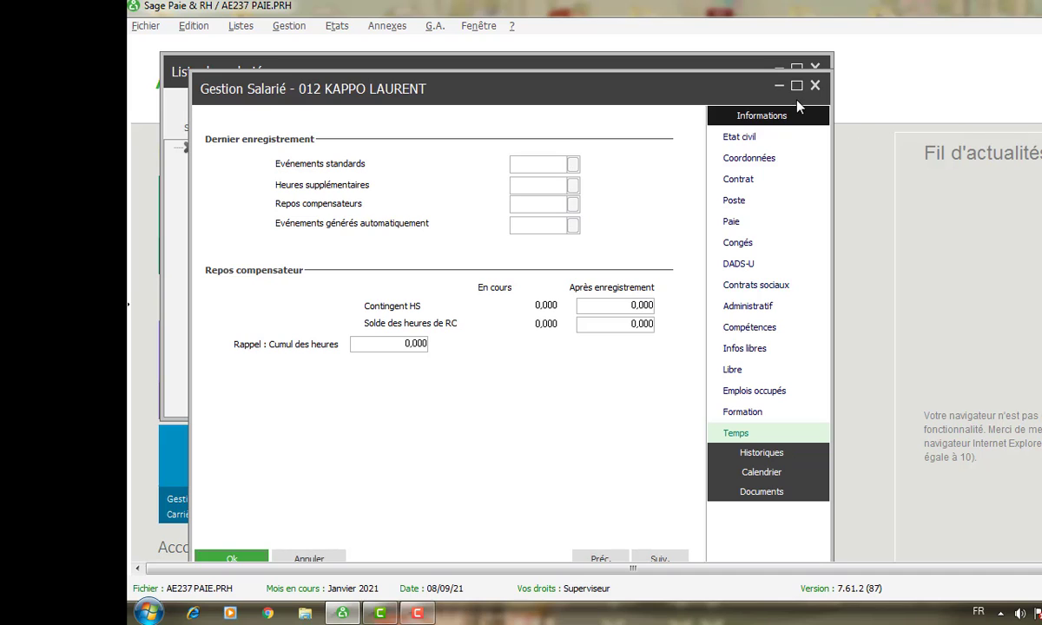
pyautogui.click(746, 139)
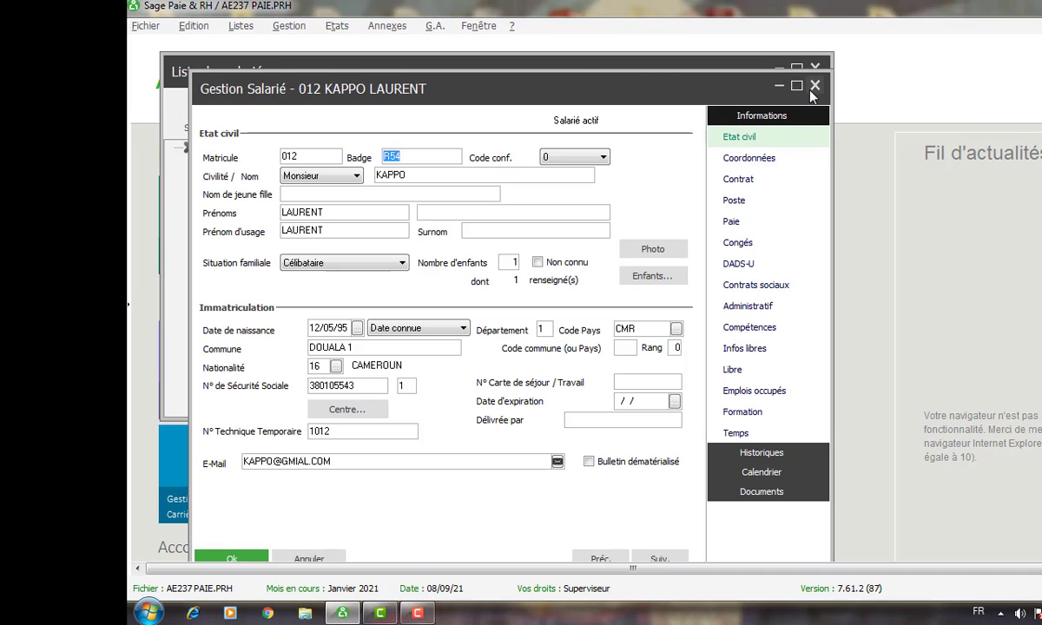
# - Close the employee form and confirm saving the modifications
pyautogui.click(815, 86)
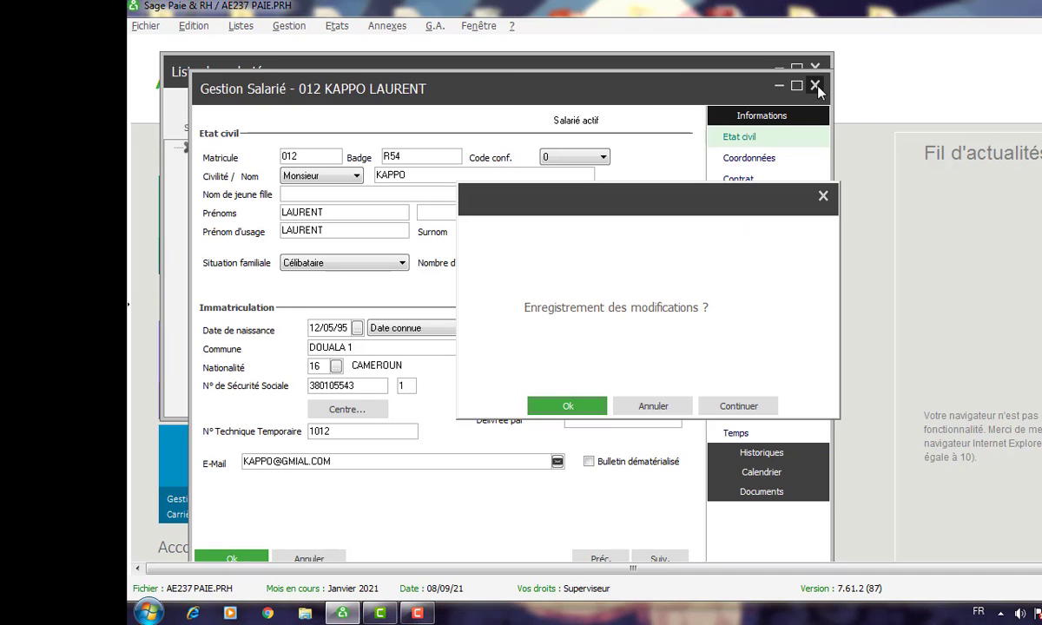
pyautogui.click(580, 408)
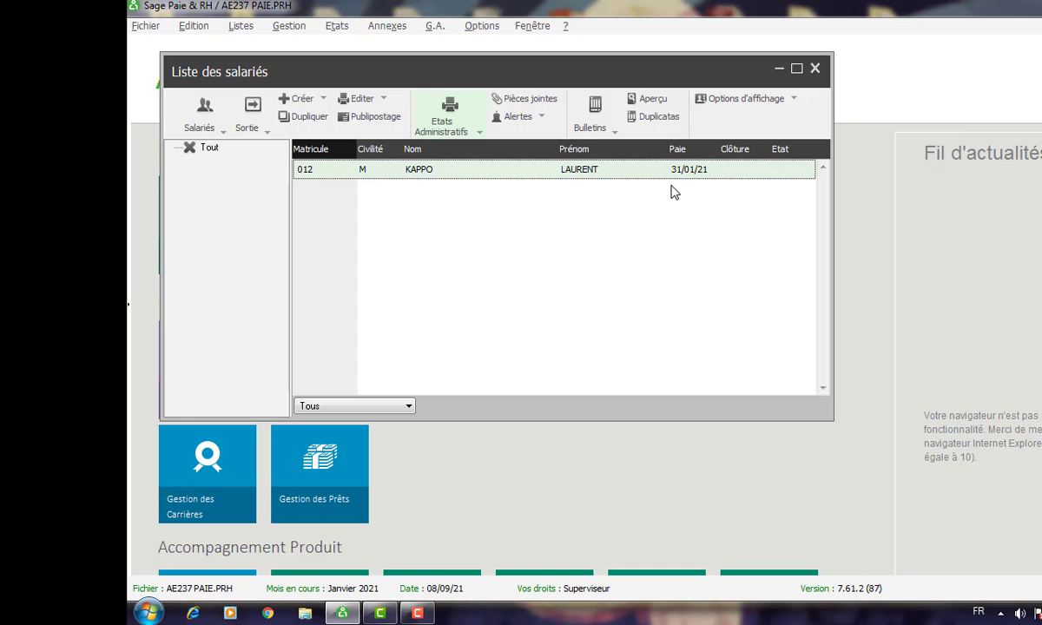
# - Close the Liste des salariés window and dismiss the Listes menu, leaving the Accueil page
pyautogui.click(816, 68)
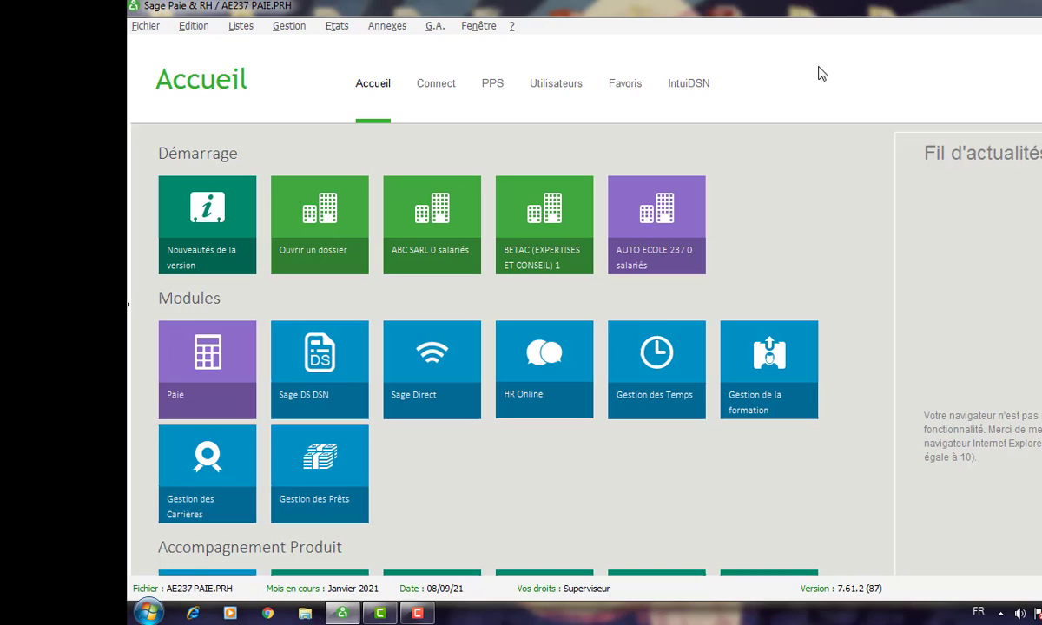
pyautogui.click(242, 28)
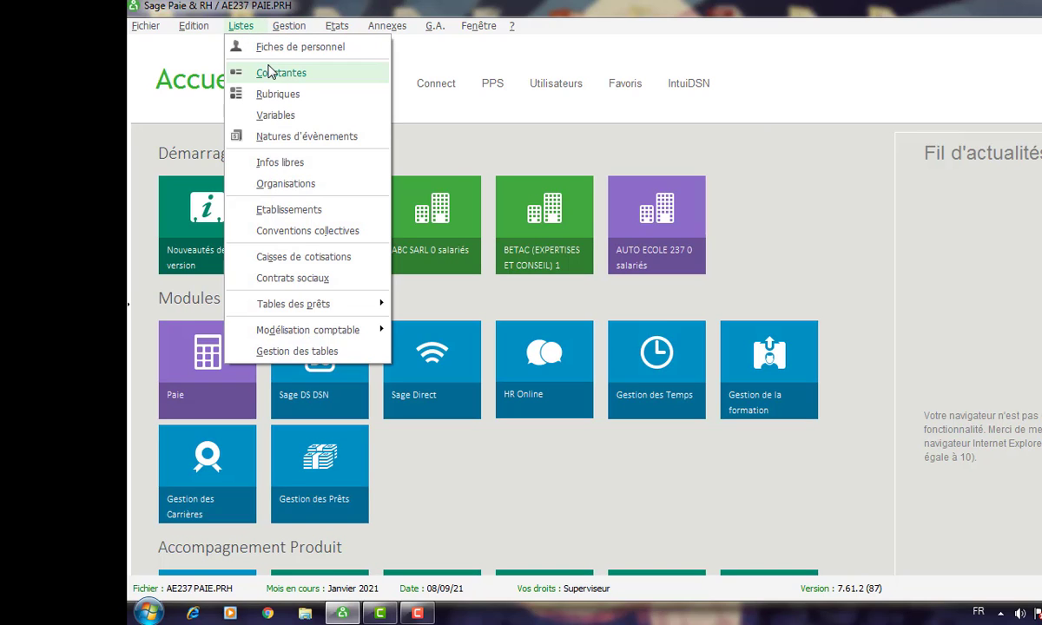
pyautogui.click(420, 614)
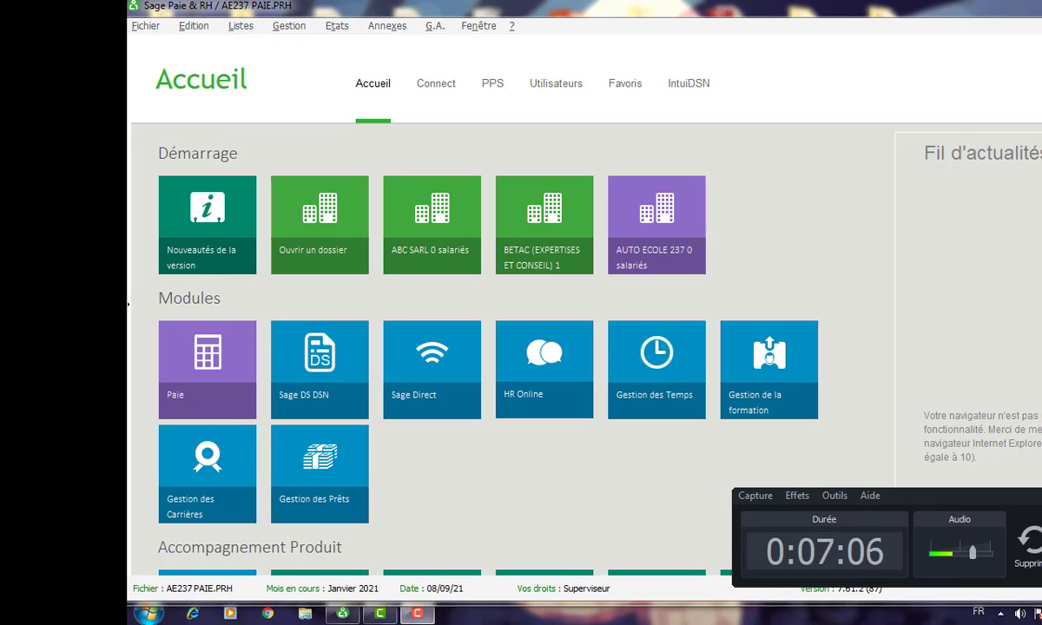